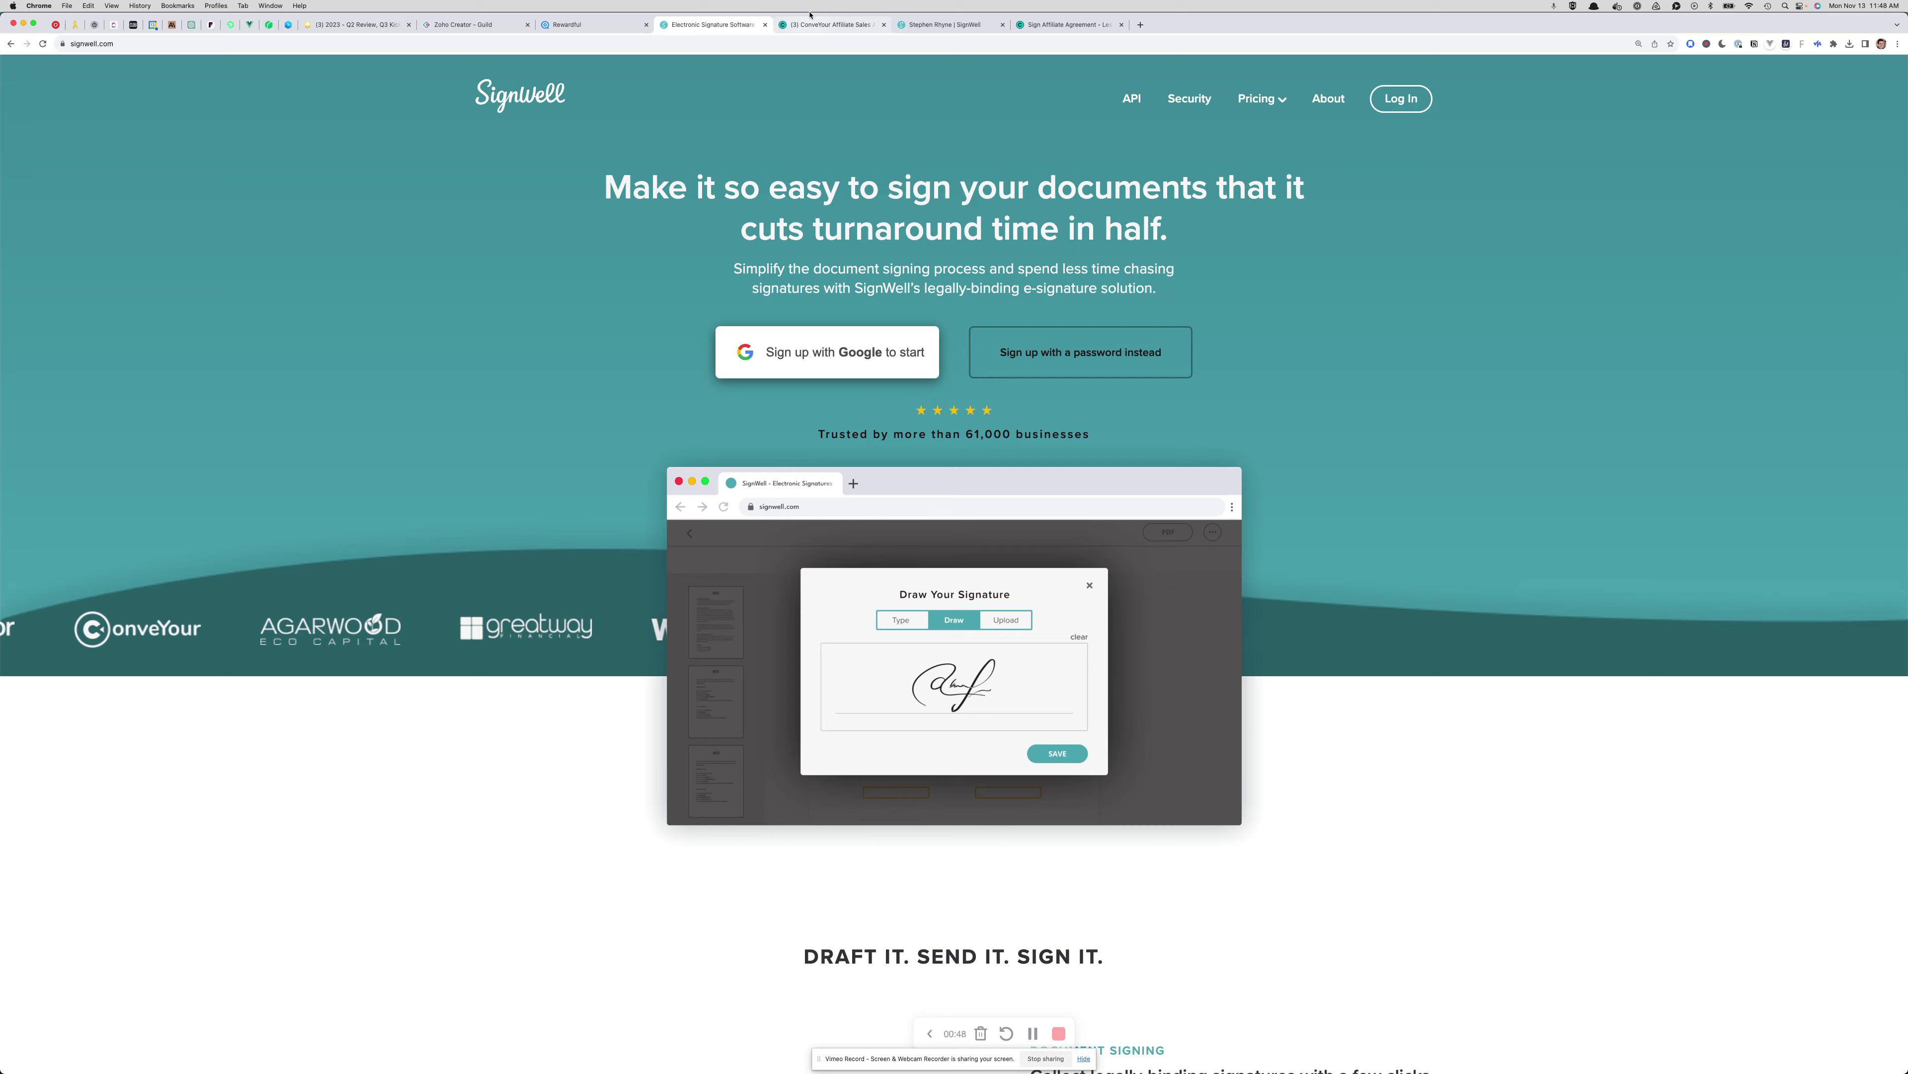
Upload the ConveYour Affiliate Sales Agreement PDF as a new SignWell template
{"action": "left_click", "coordinate": [932, 24]}
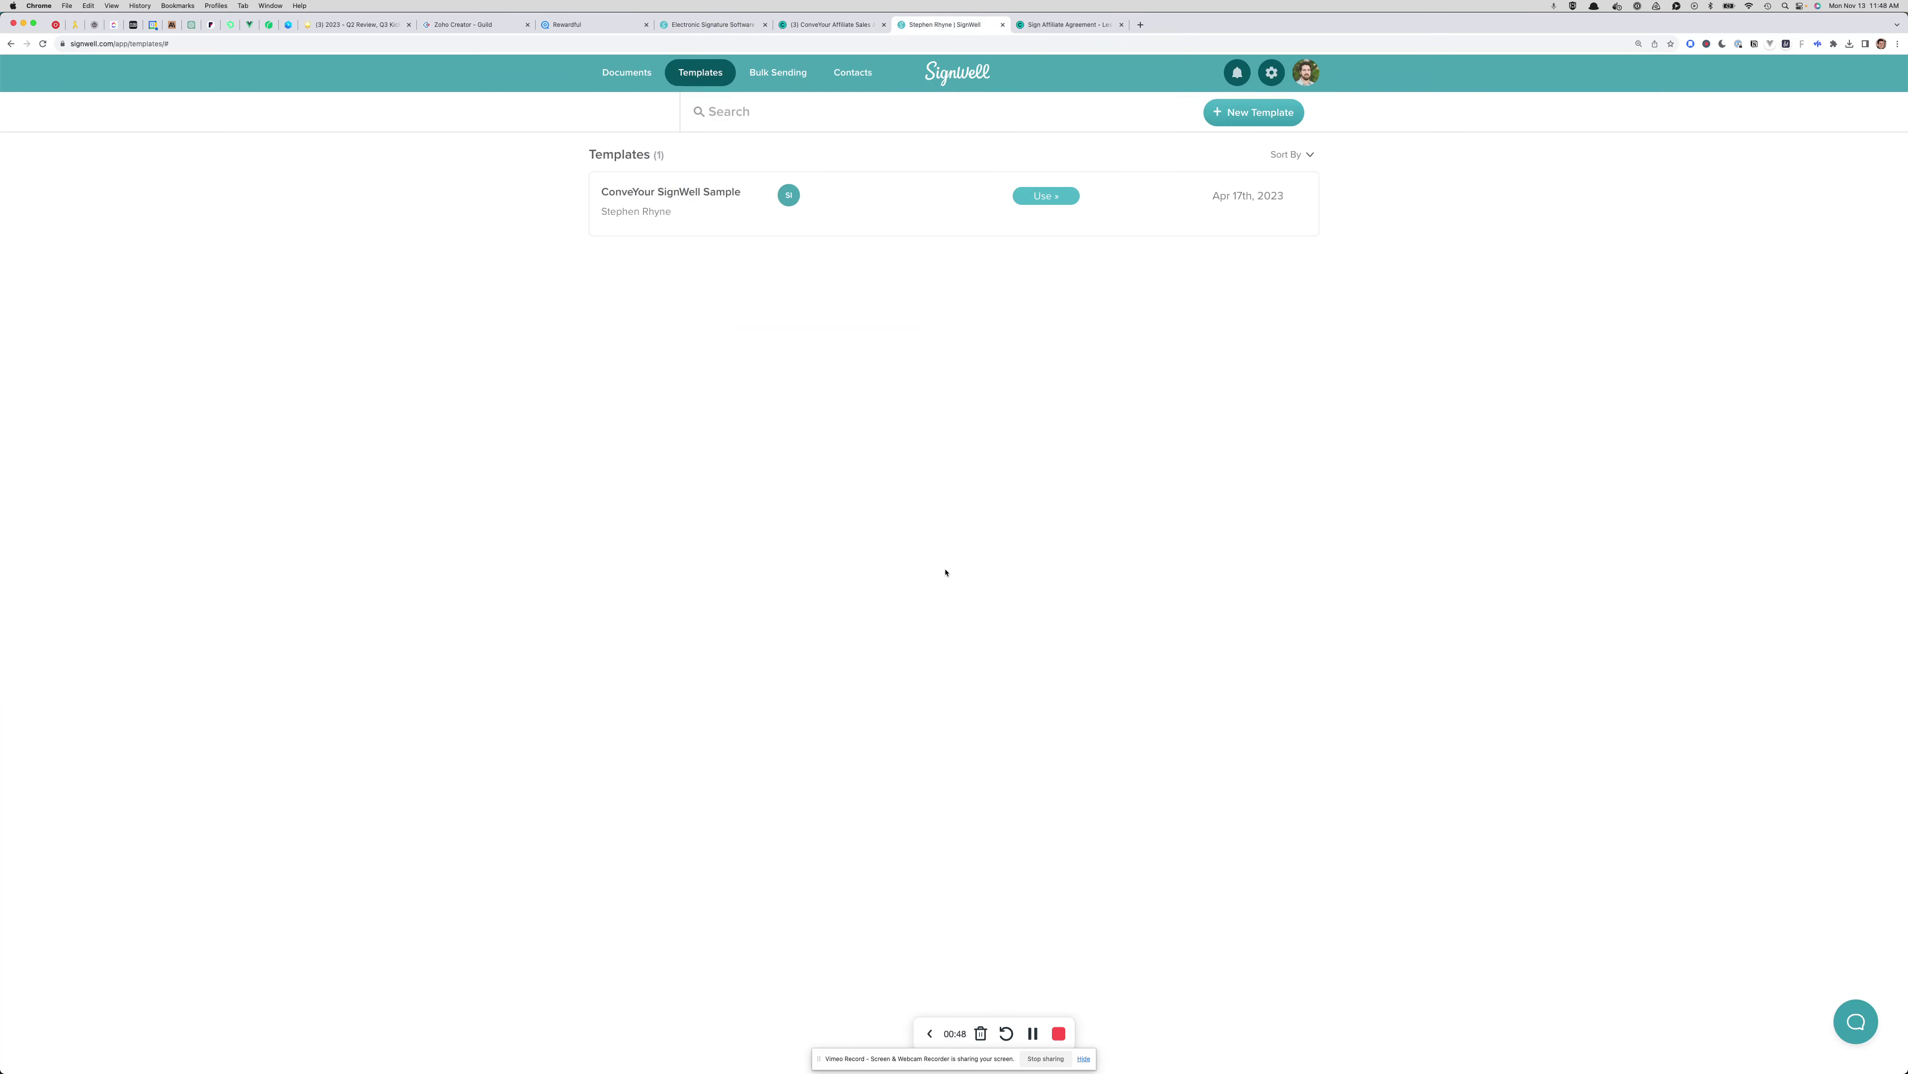
{"action": "left_click", "coordinate": [1254, 111]}
{"action": "left_click", "coordinate": [969, 277]}
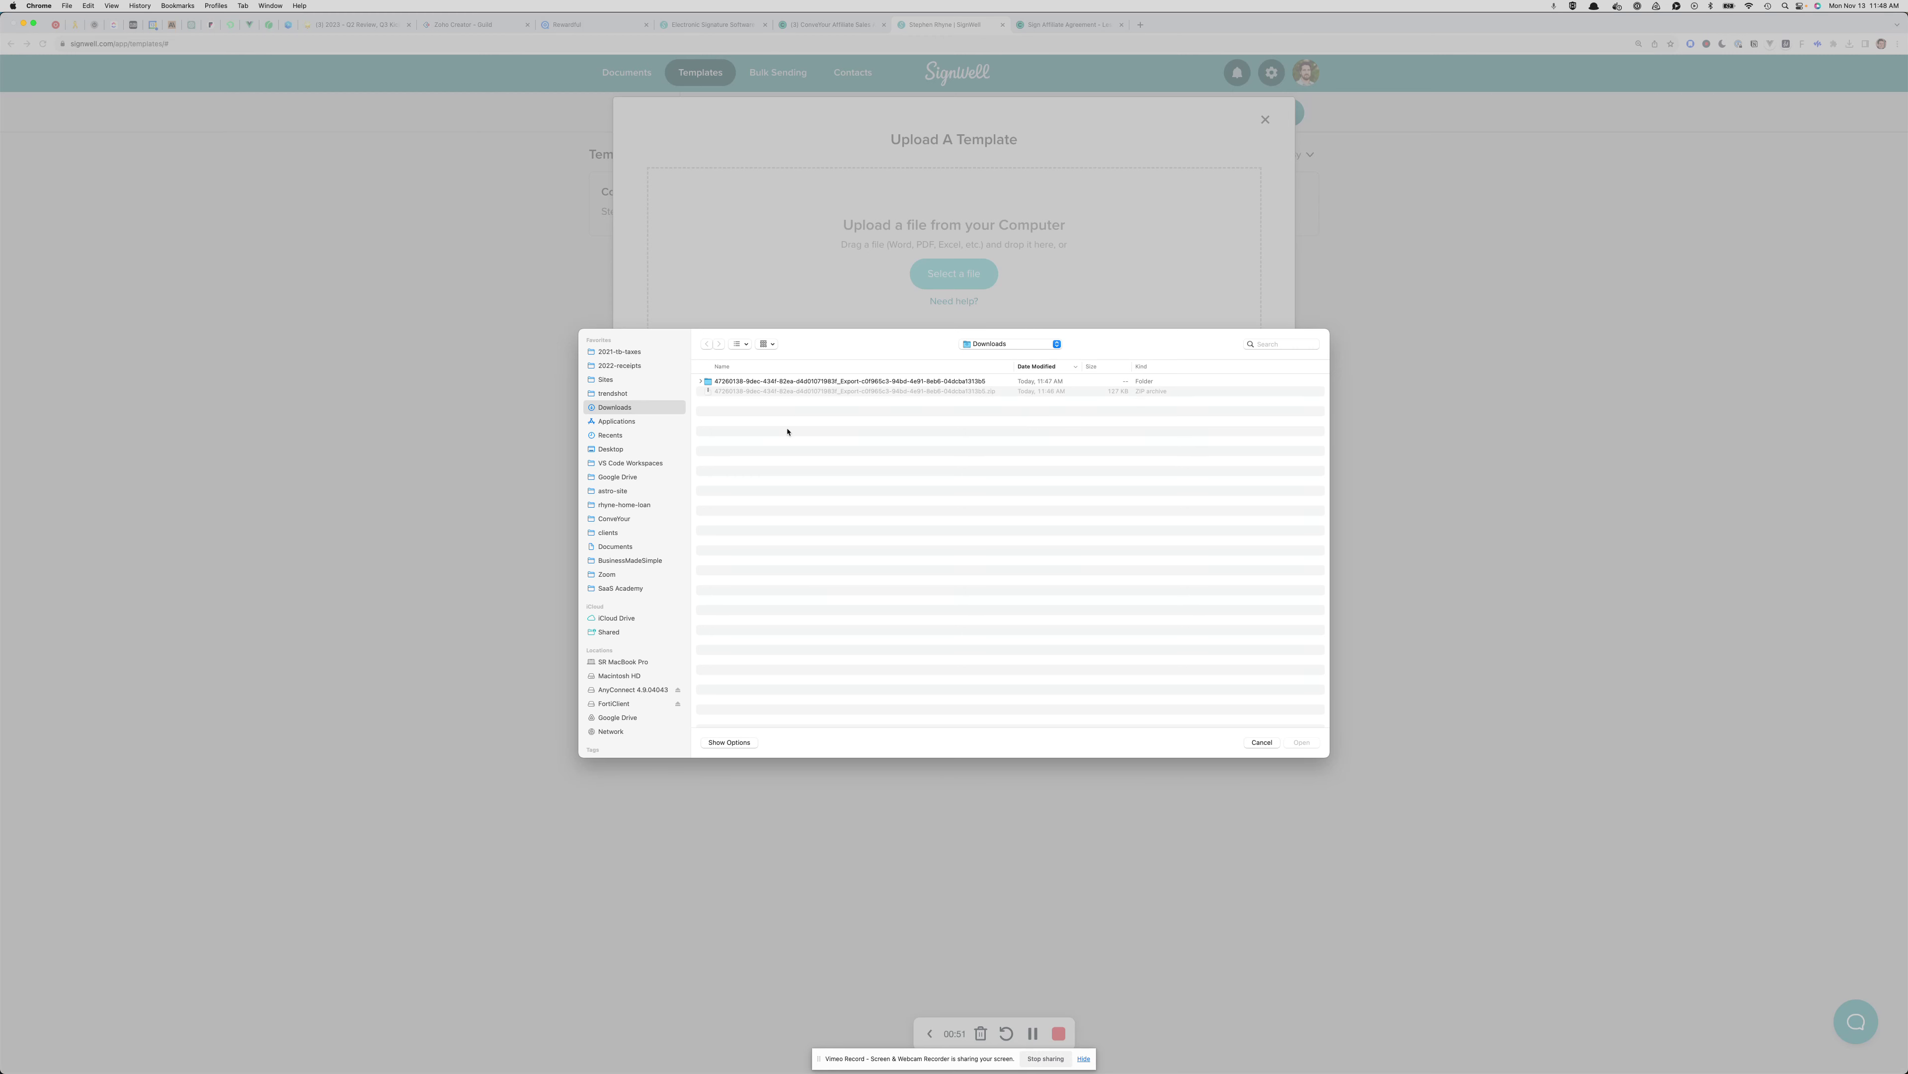
{"action": "double_click", "coordinate": [772, 380]}
{"action": "left_click", "coordinate": [743, 381]}
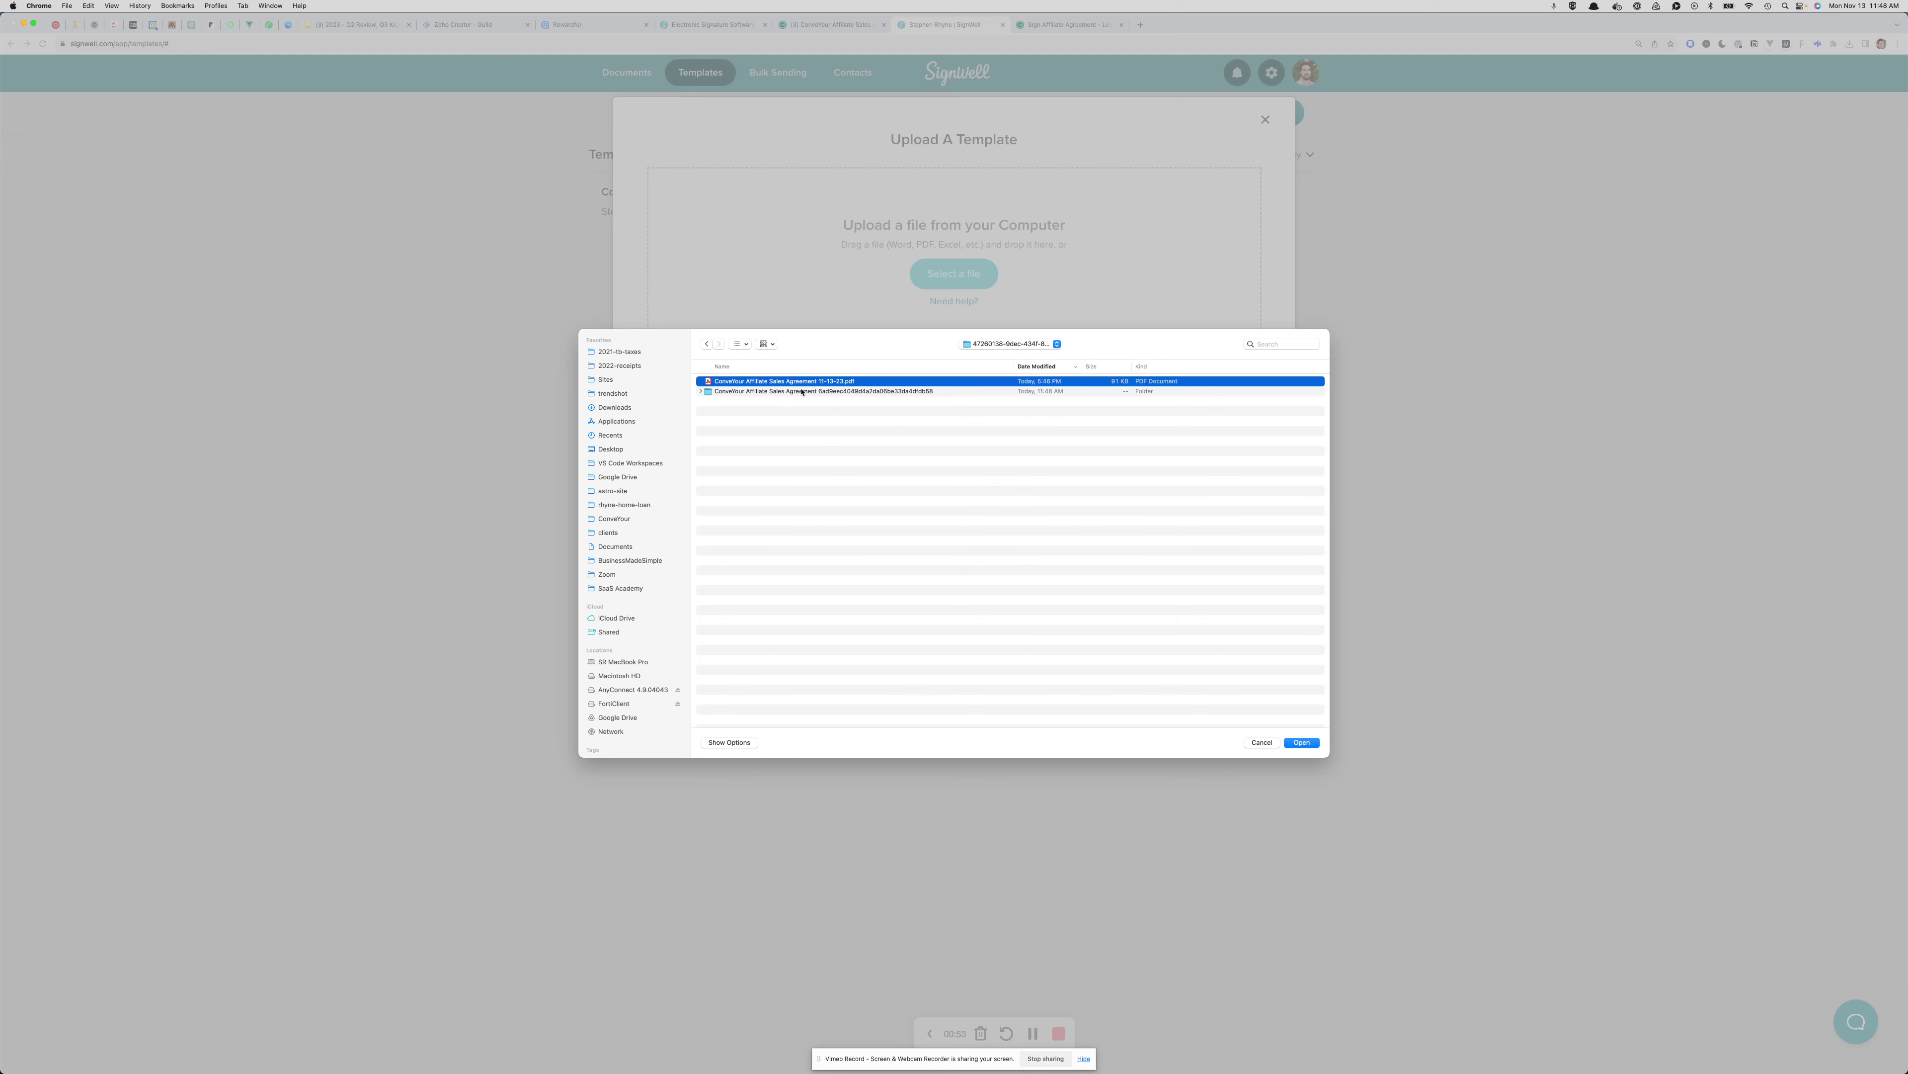
{"action": "key", "text": "Return"}
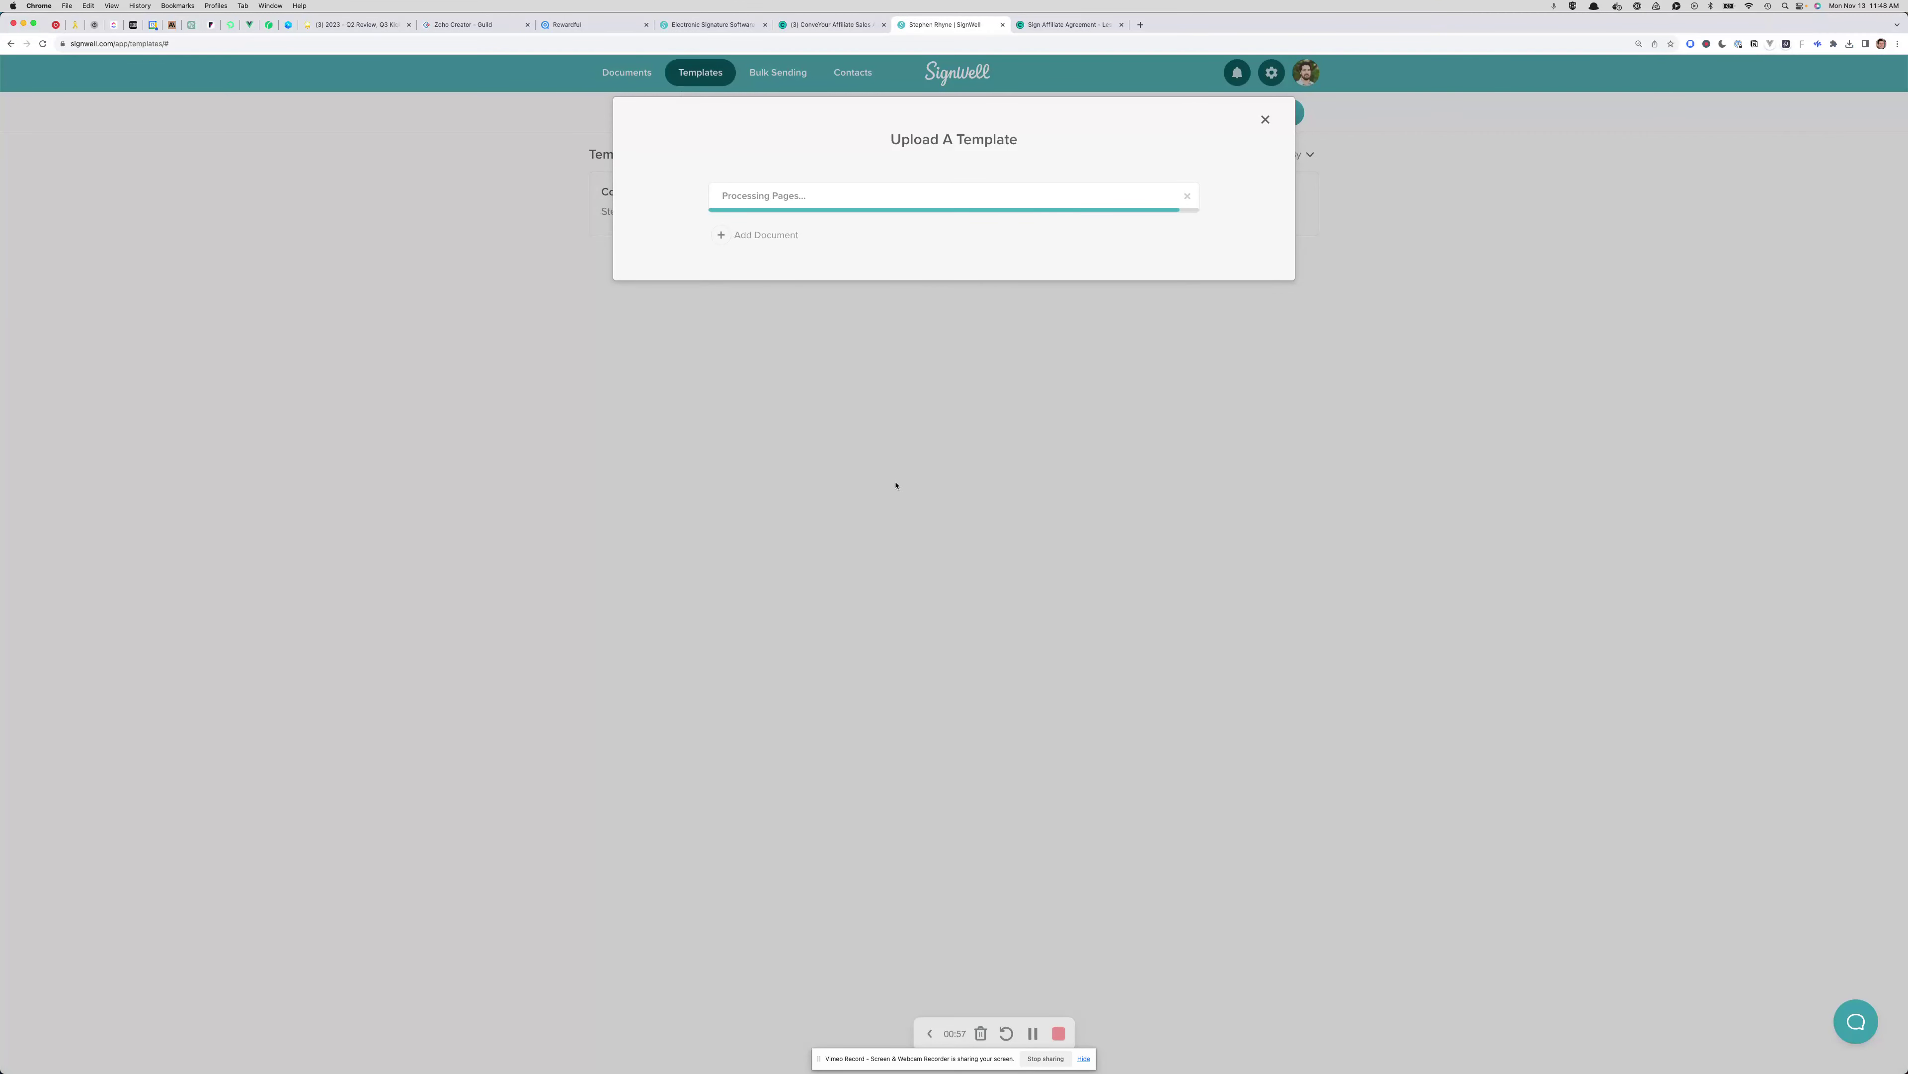
Name the template's first placeholder recipient Affiliate
{"action": "left_click", "coordinate": [981, 283]}
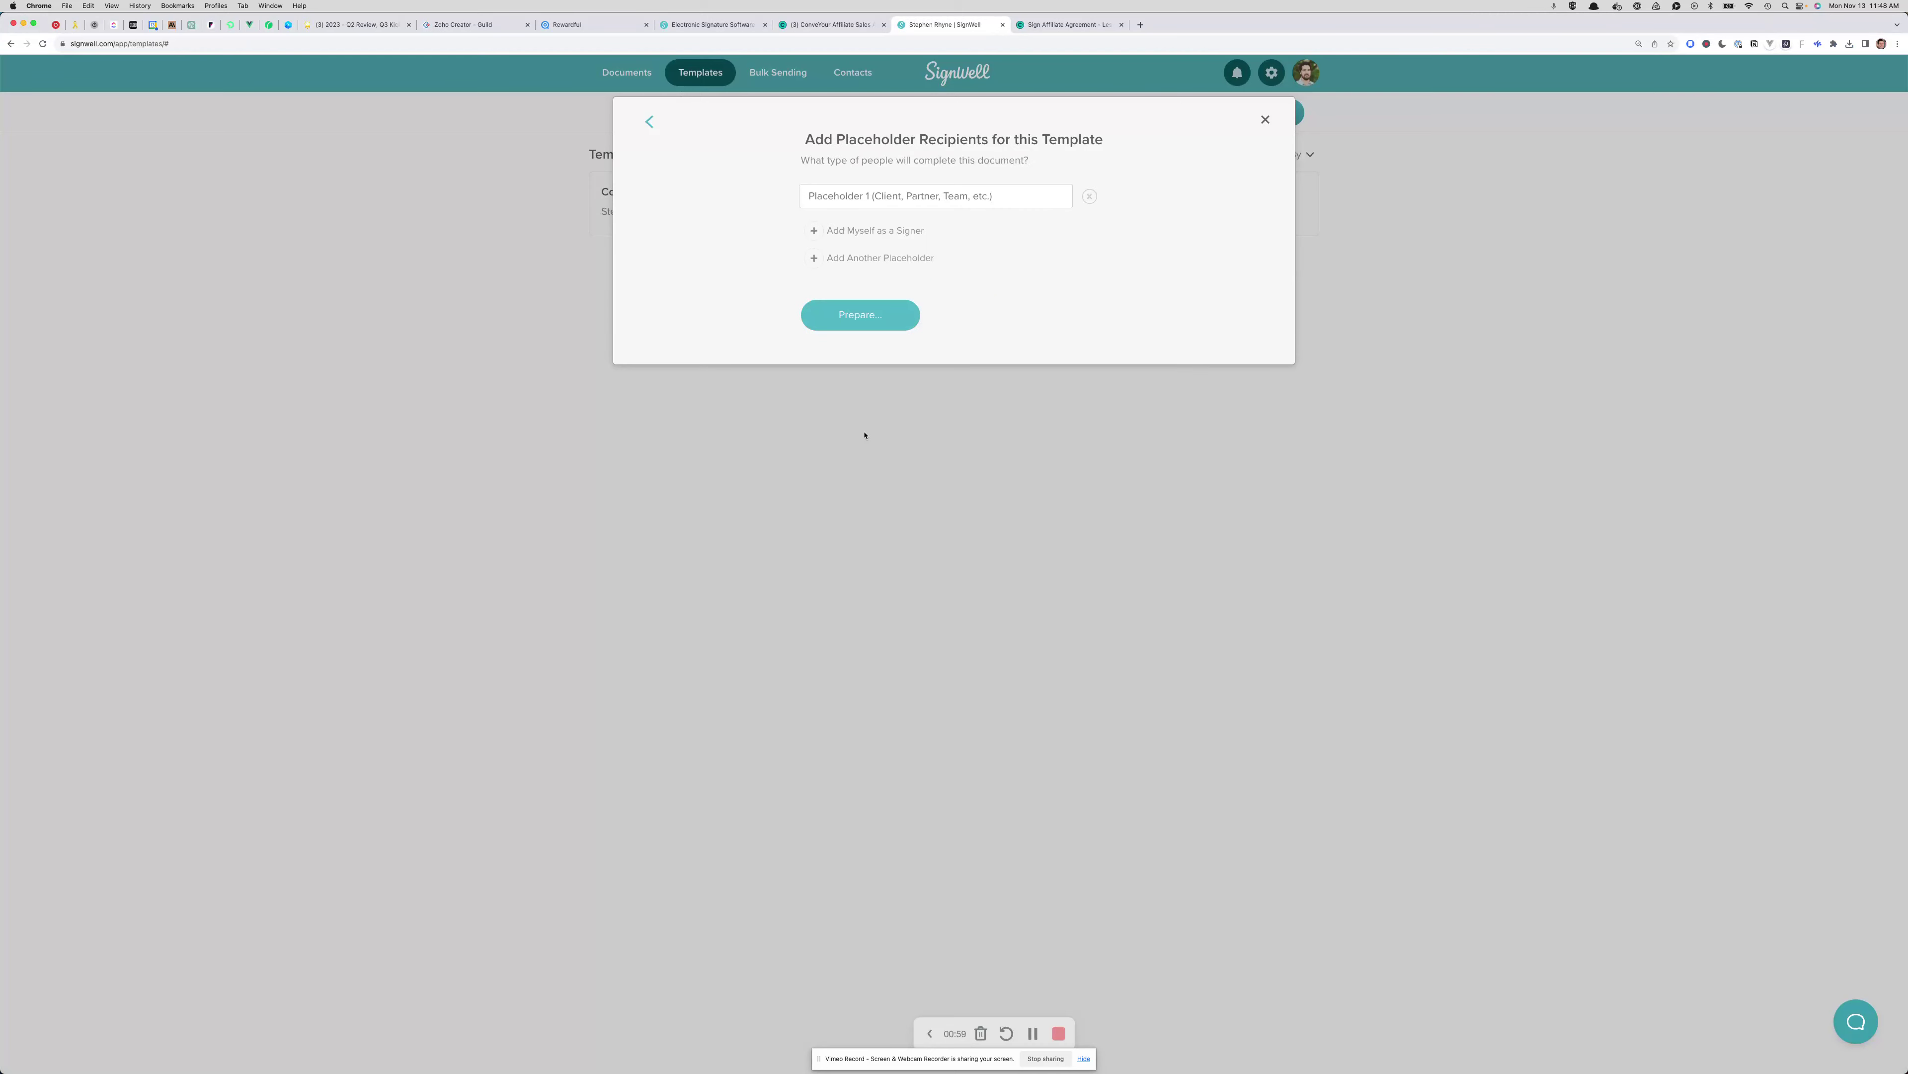
{"action": "left_click", "coordinate": [852, 204]}
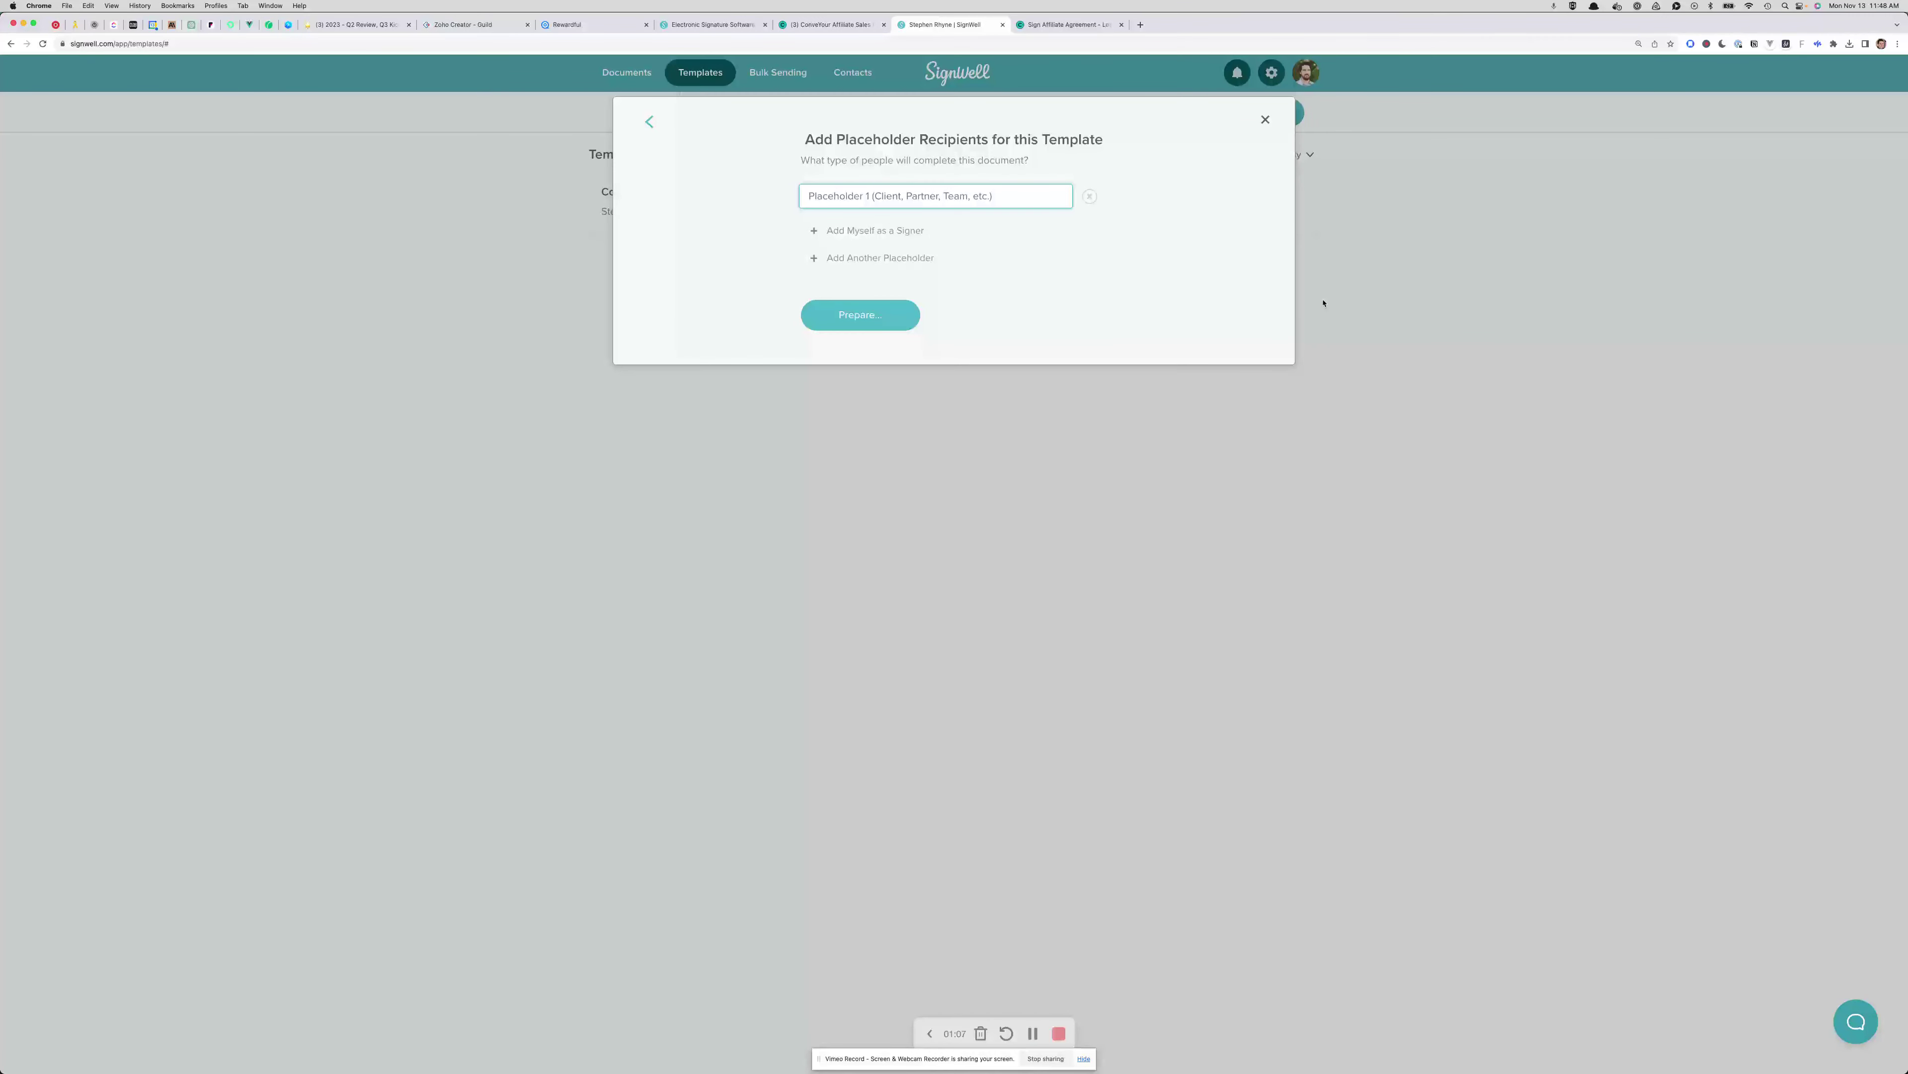
{"action": "type", "text": "Aff"}
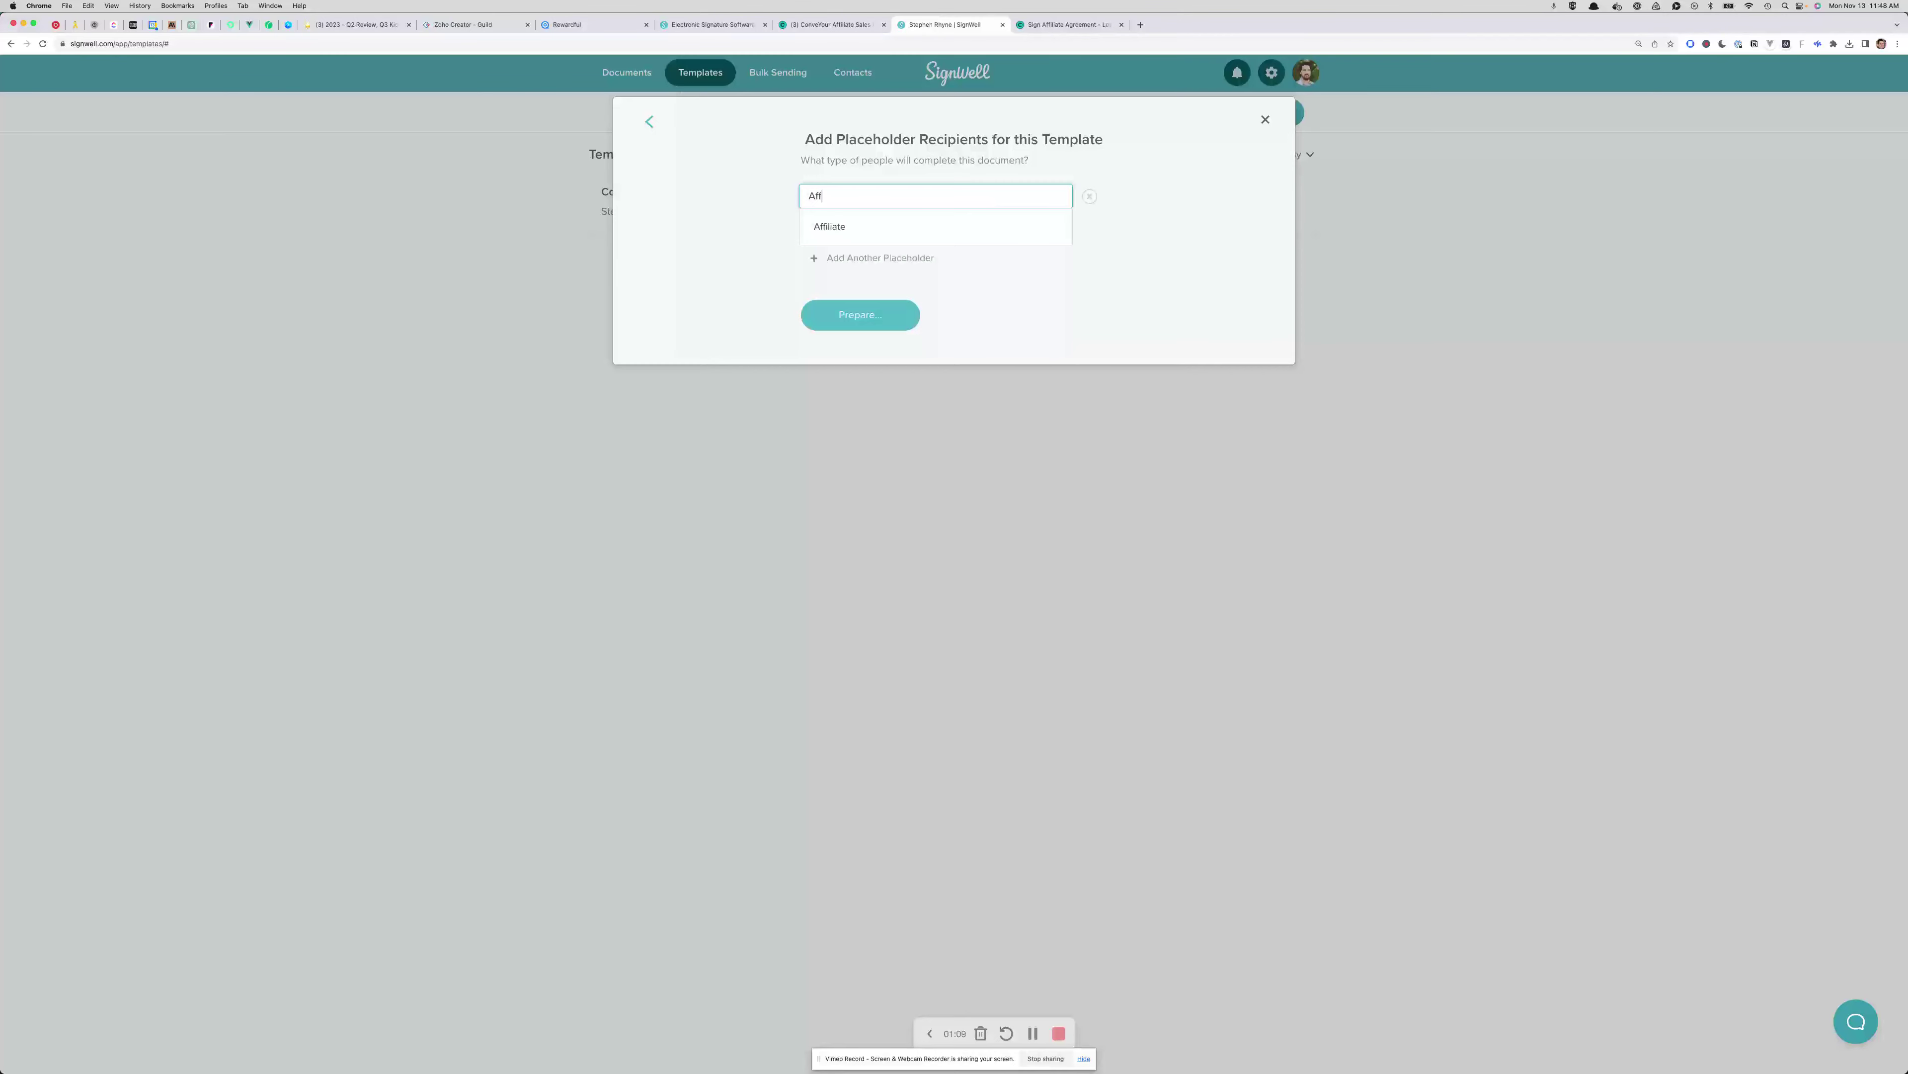
{"action": "left_click", "coordinate": [896, 226]}
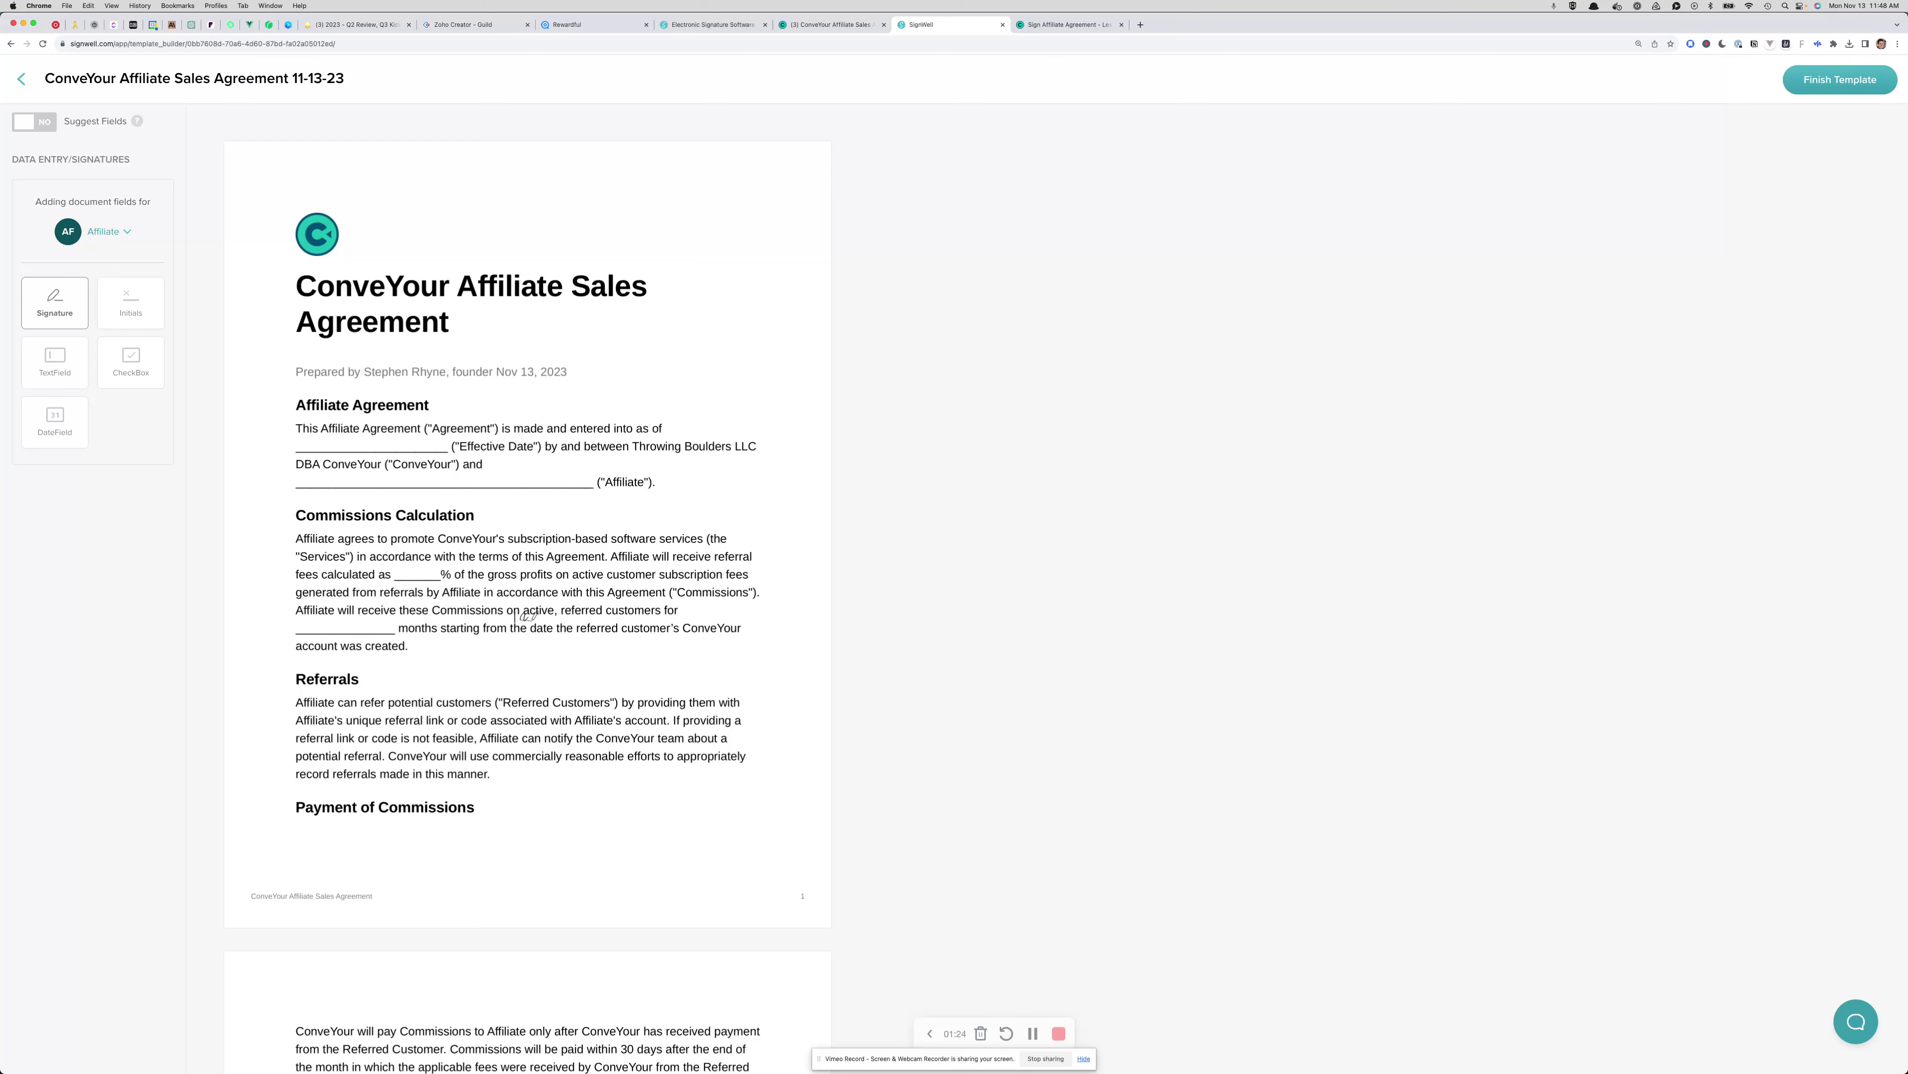
Lock the Effective Date field to the signing date and confirm its API ID agreementDate
{"action": "scroll", "coordinate": [467, 538], "scroll_direction": "down", "scroll_amount": 5}
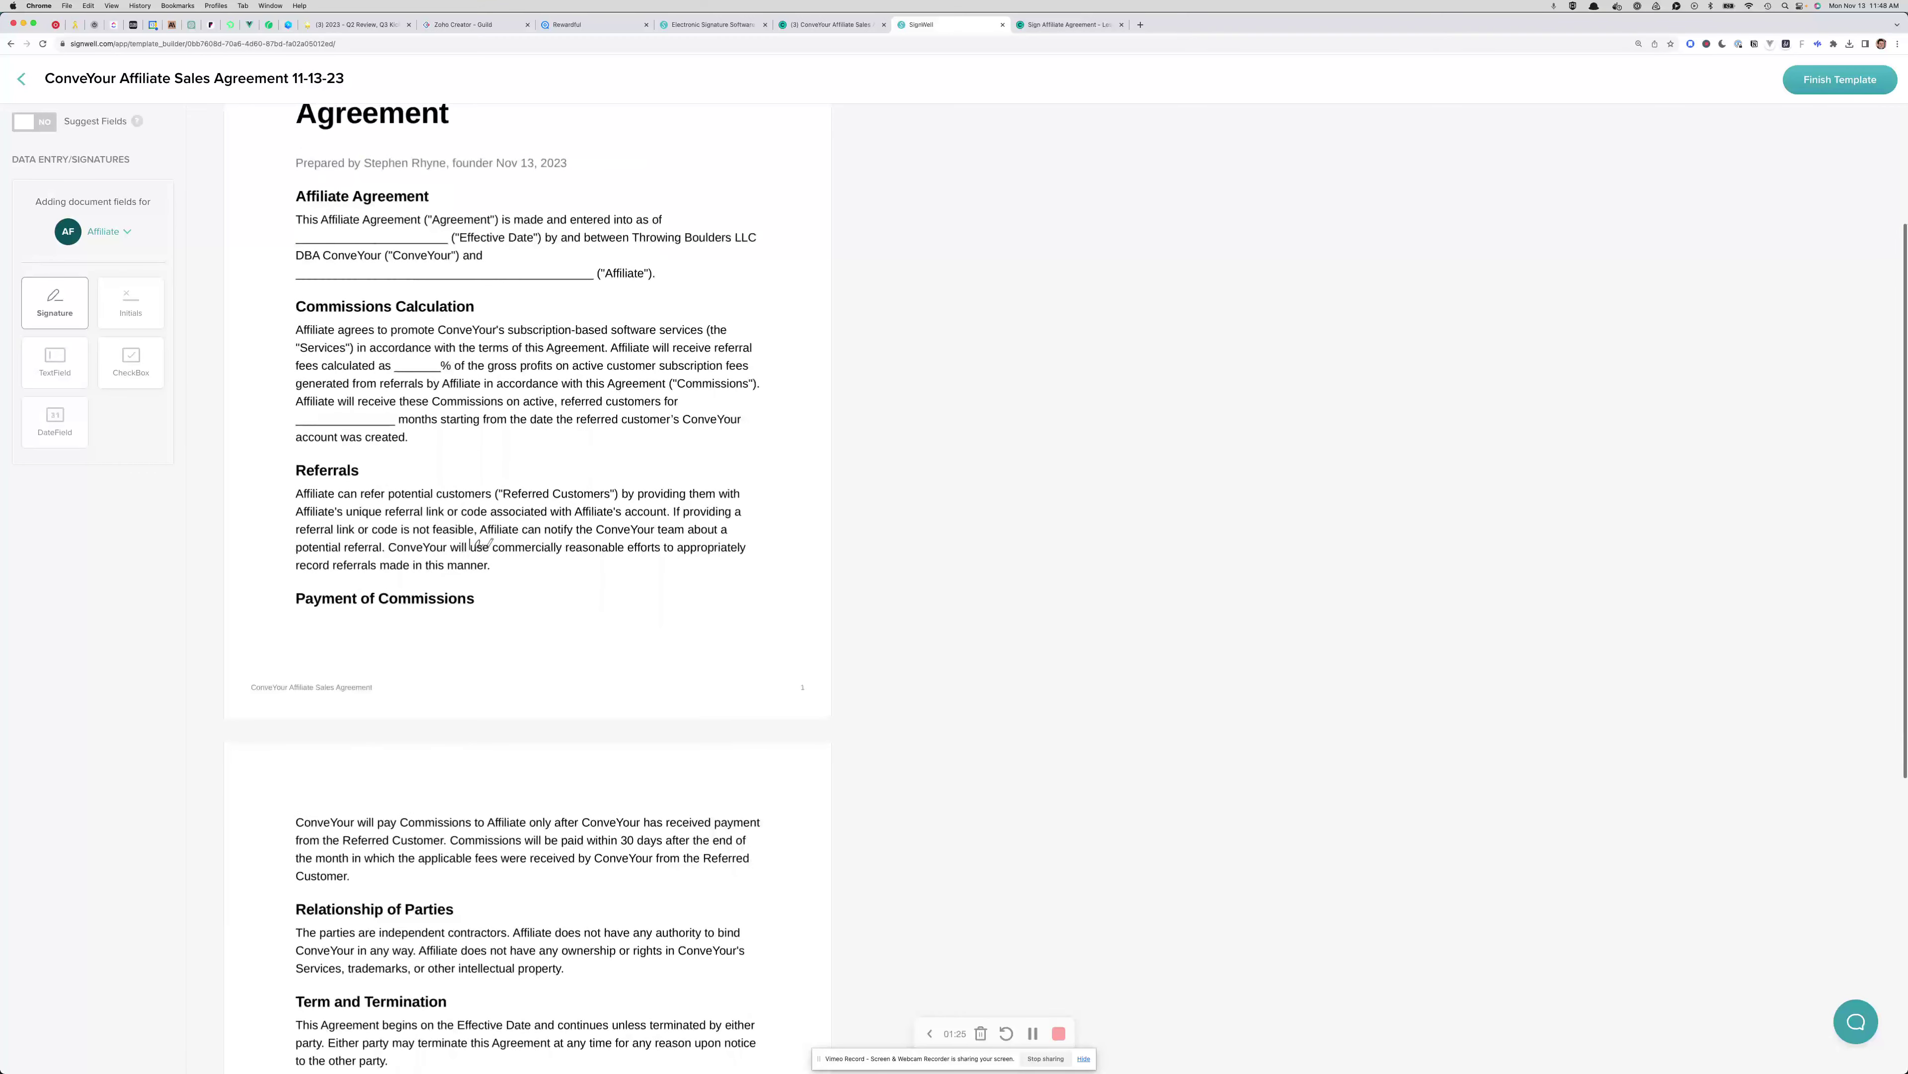
{"action": "scroll", "coordinate": [474, 543], "scroll_direction": "up", "scroll_amount": 2}
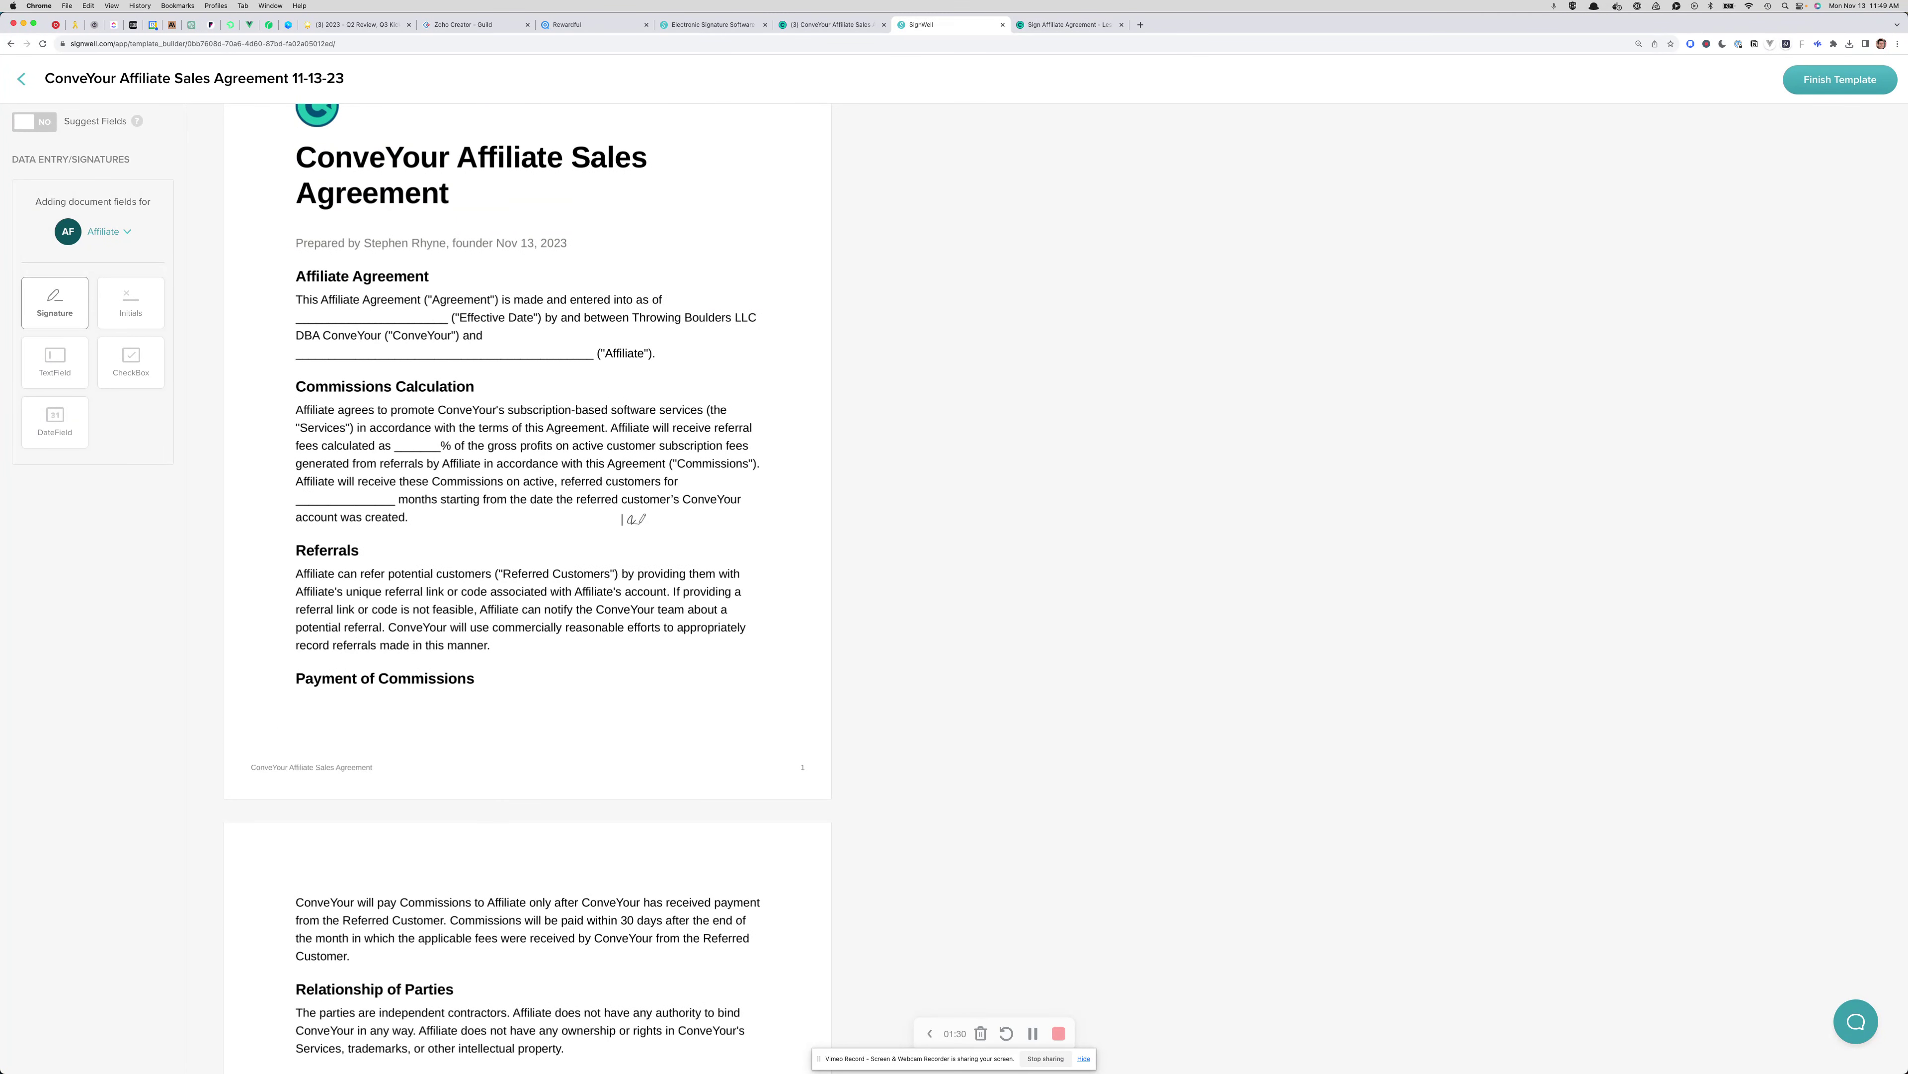
{"action": "scroll", "coordinate": [632, 615], "scroll_direction": "down", "scroll_amount": 1}
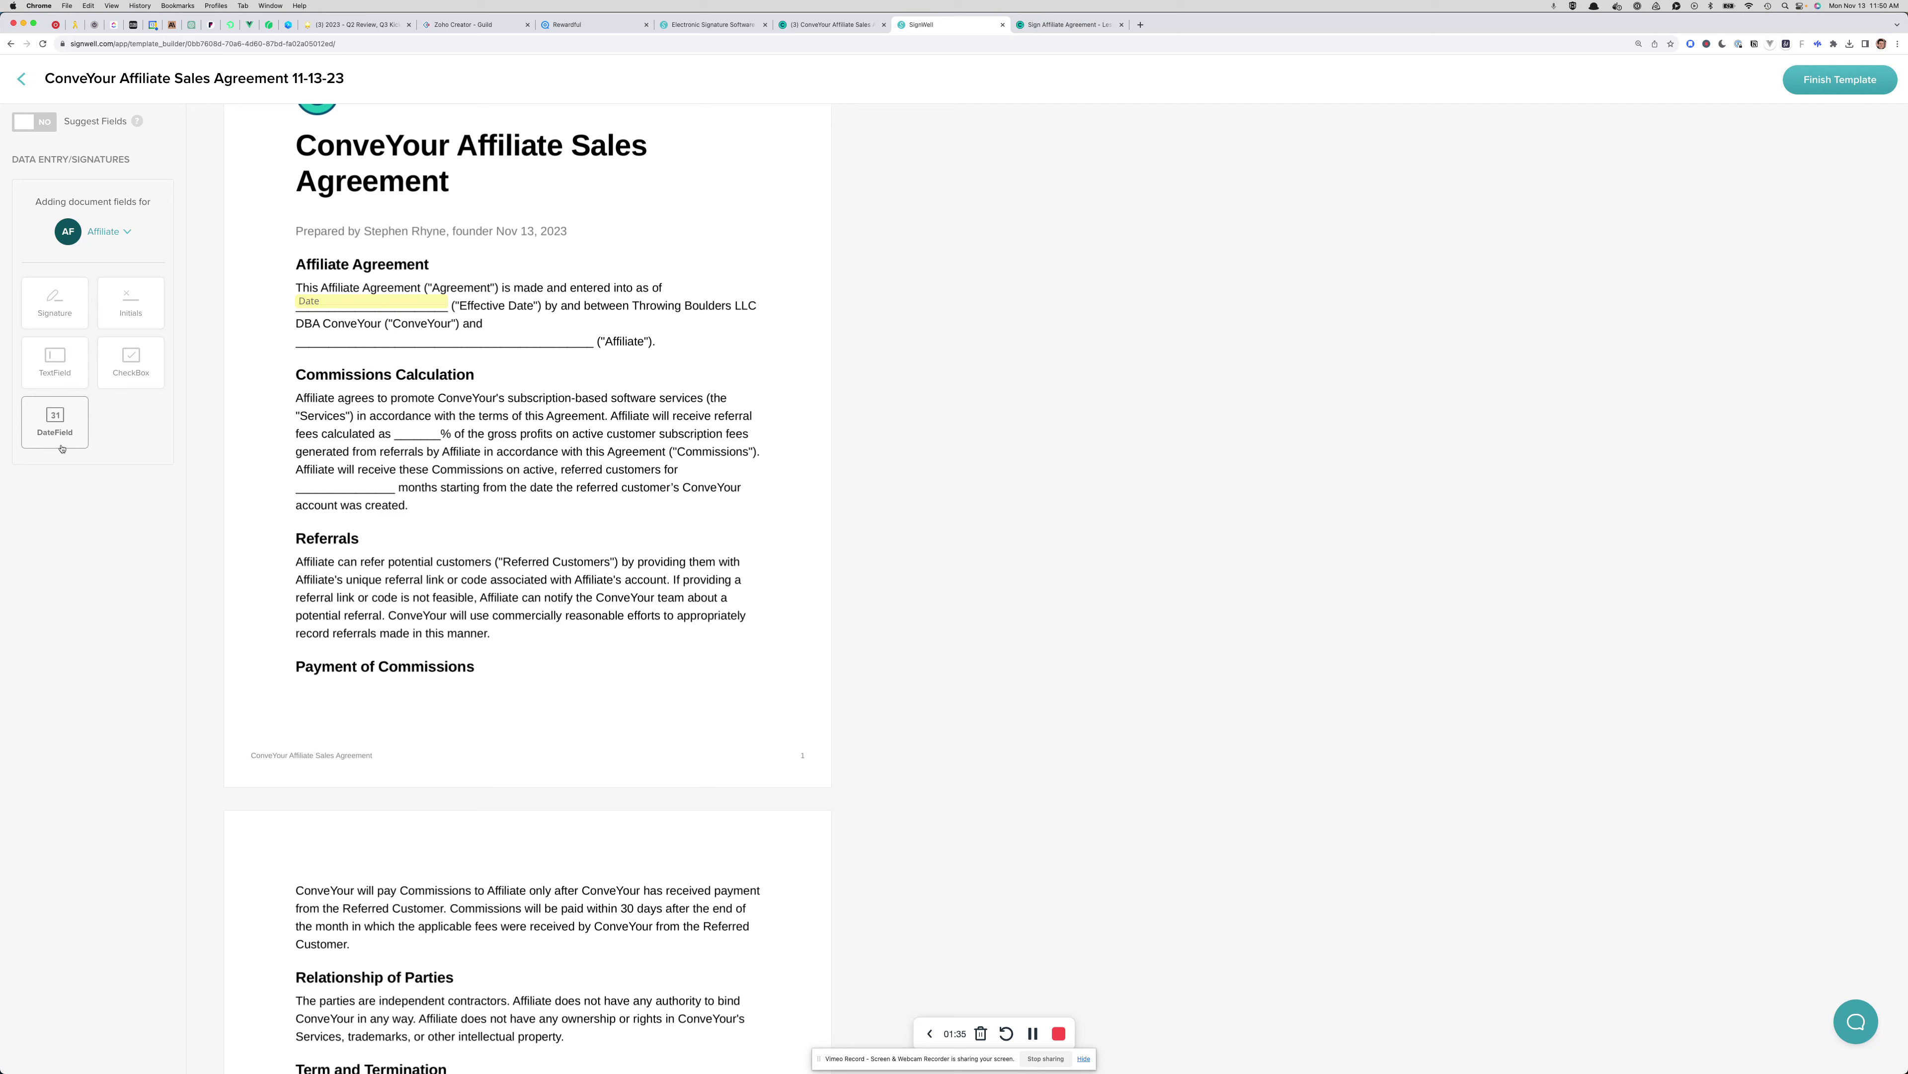
{"action": "left_click", "coordinate": [332, 302]}
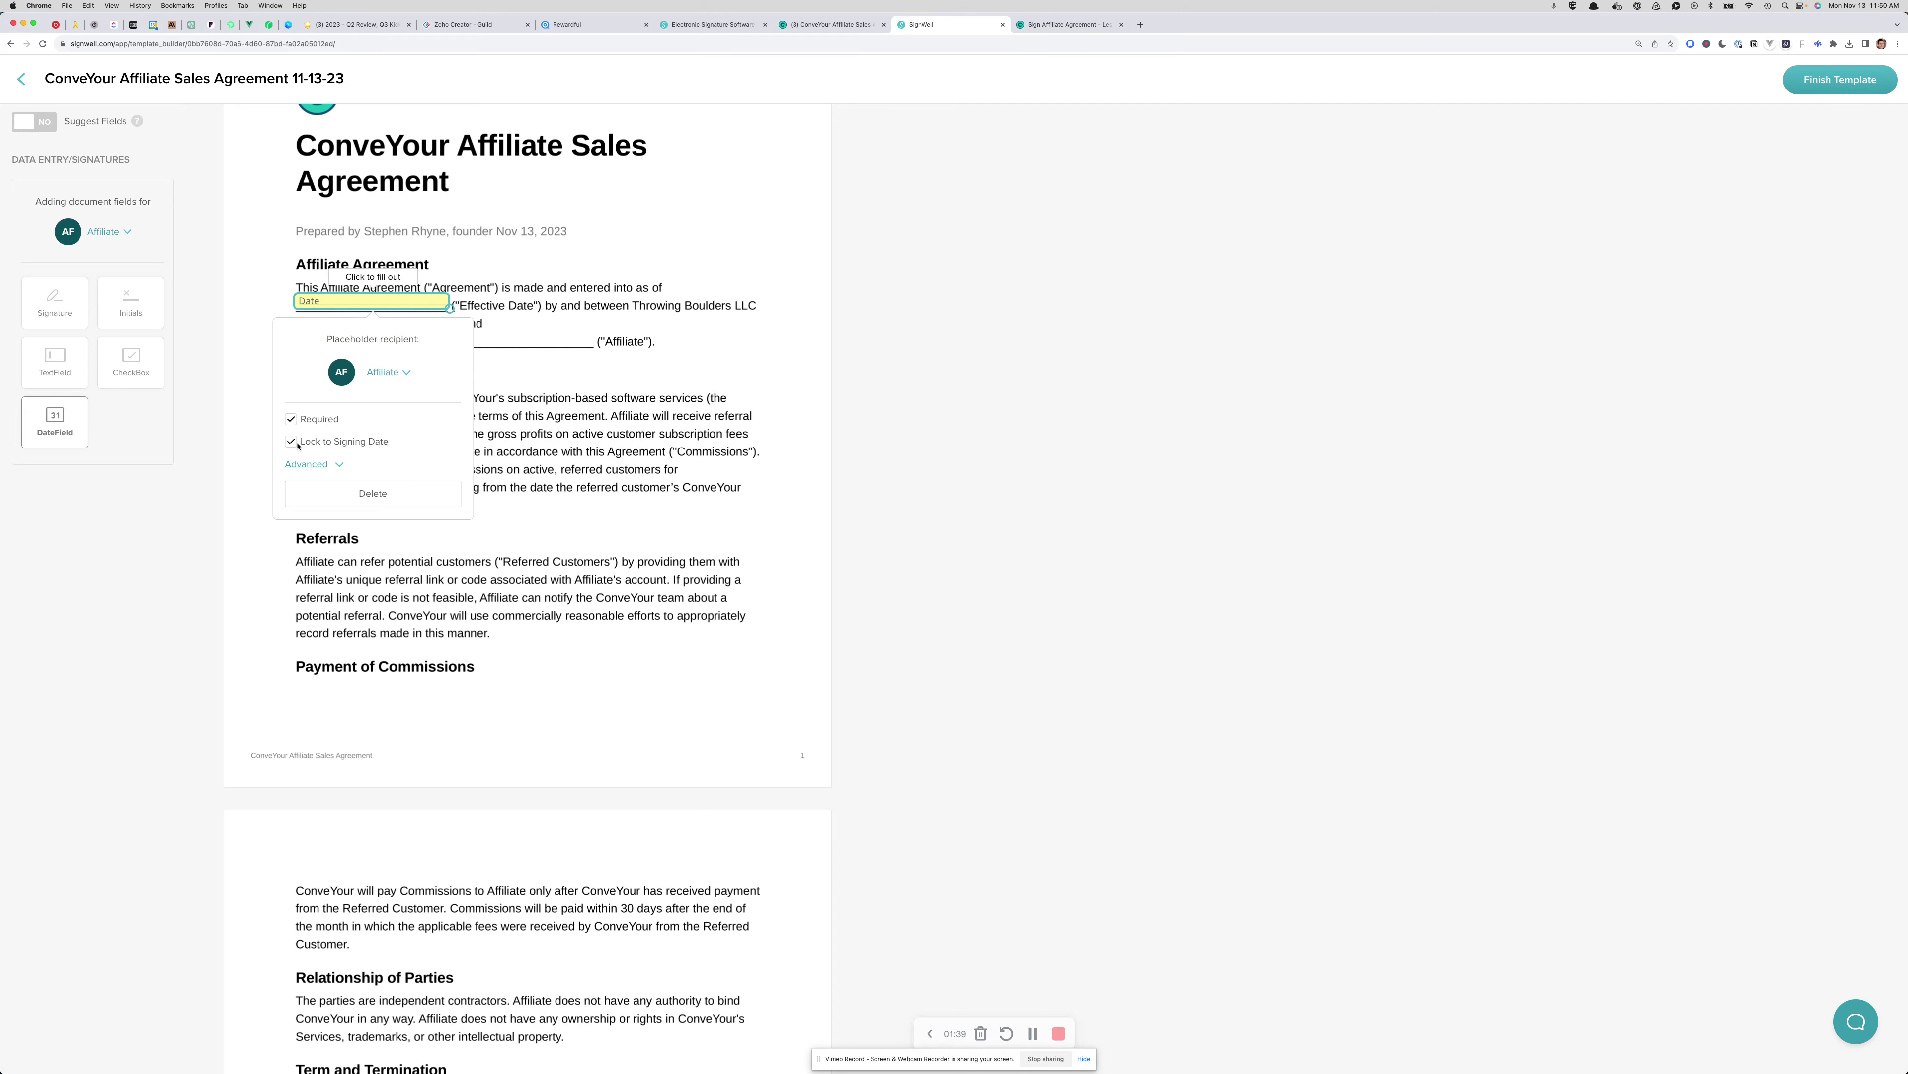
{"action": "left_click", "coordinate": [338, 466]}
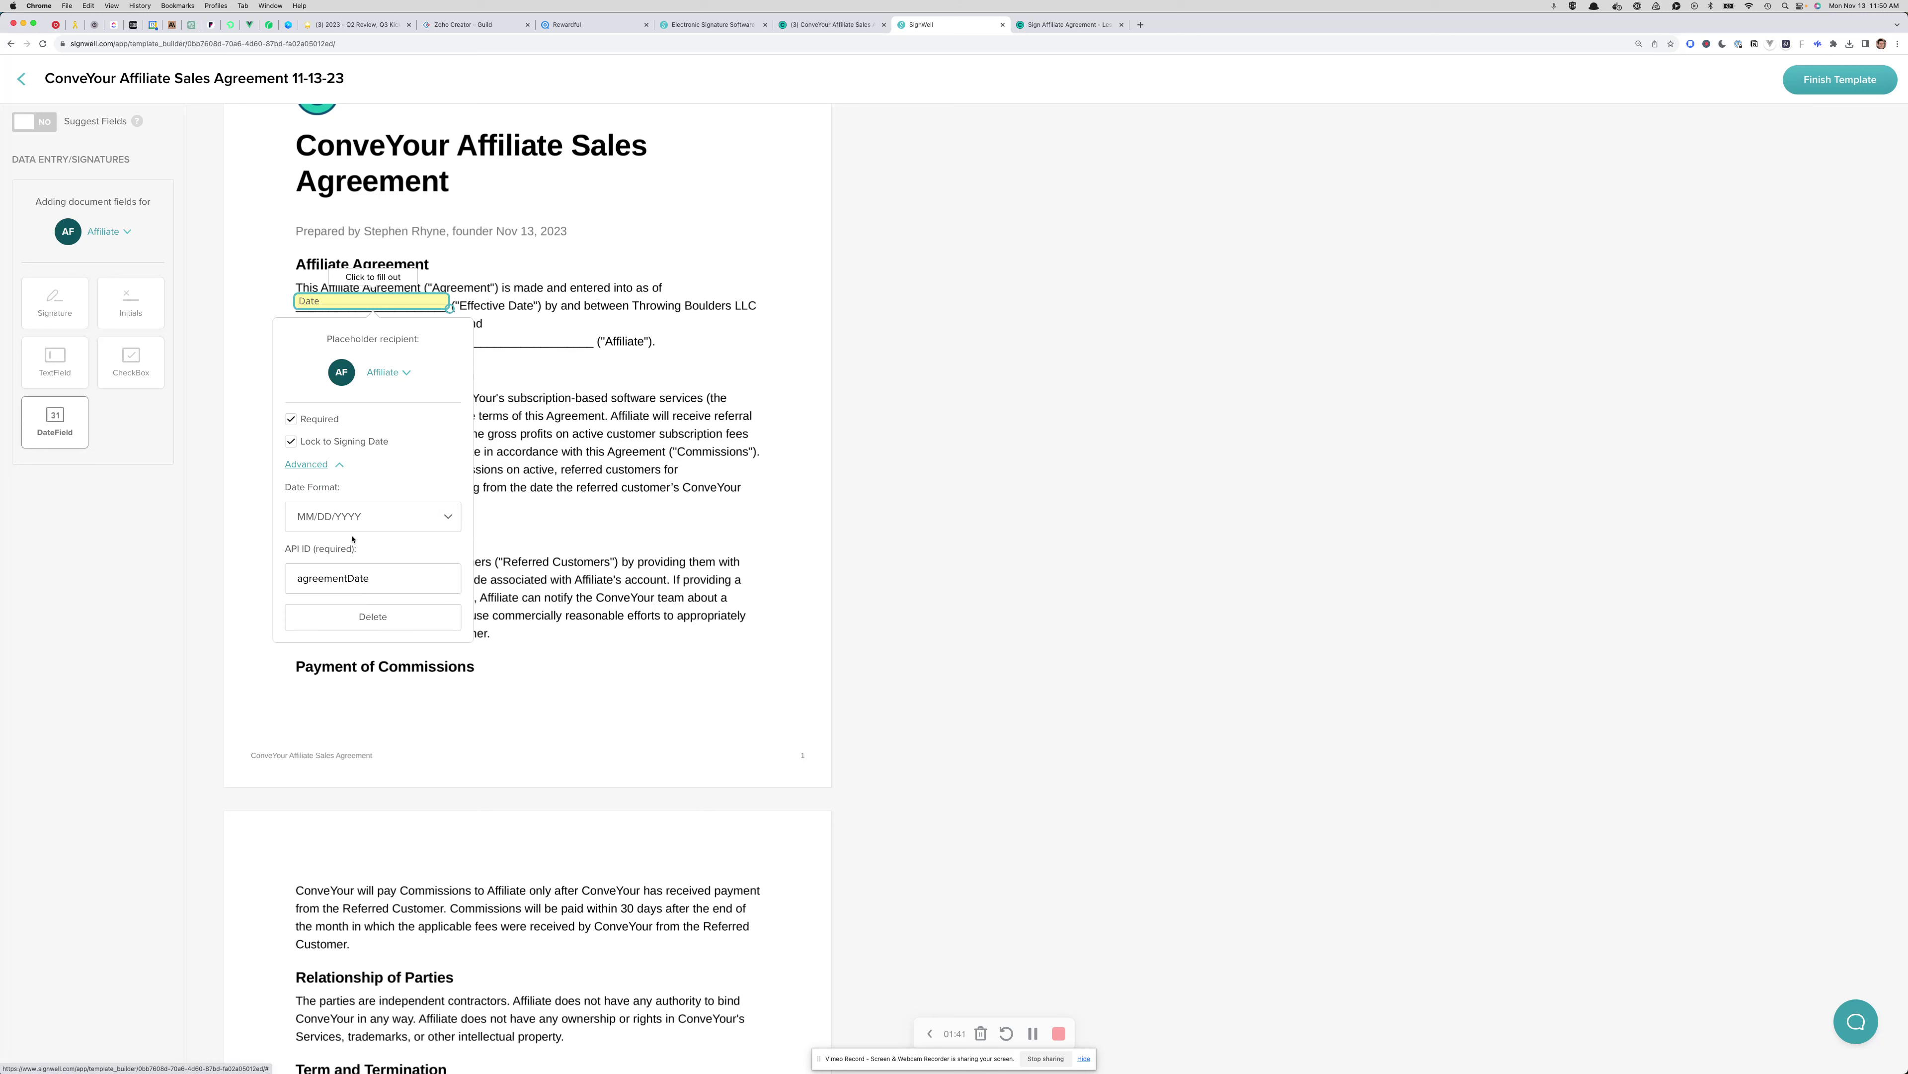
{"action": "scroll", "coordinate": [338, 568], "scroll_direction": "down", "scroll_amount": 1}
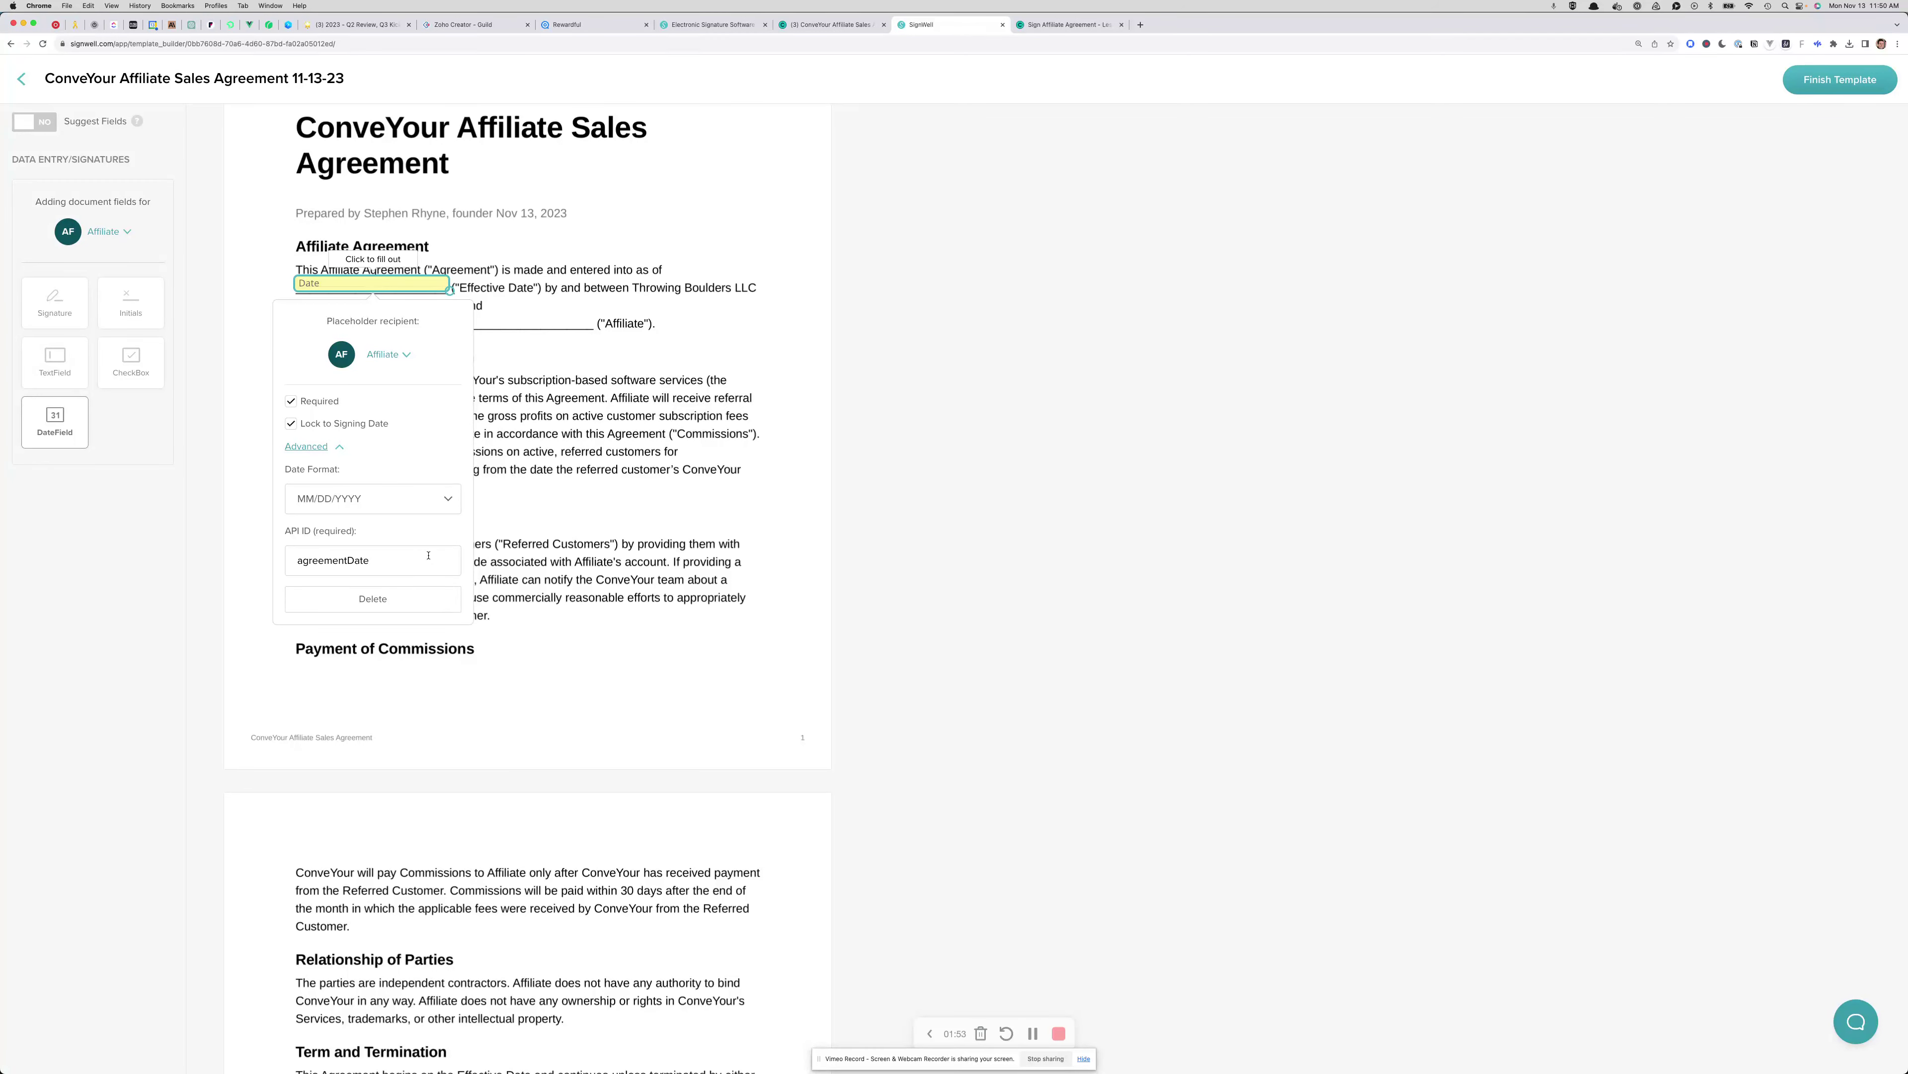
{"action": "left_click", "coordinate": [612, 499]}
{"action": "scroll", "coordinate": [486, 508], "scroll_direction": "down", "scroll_amount": 1}
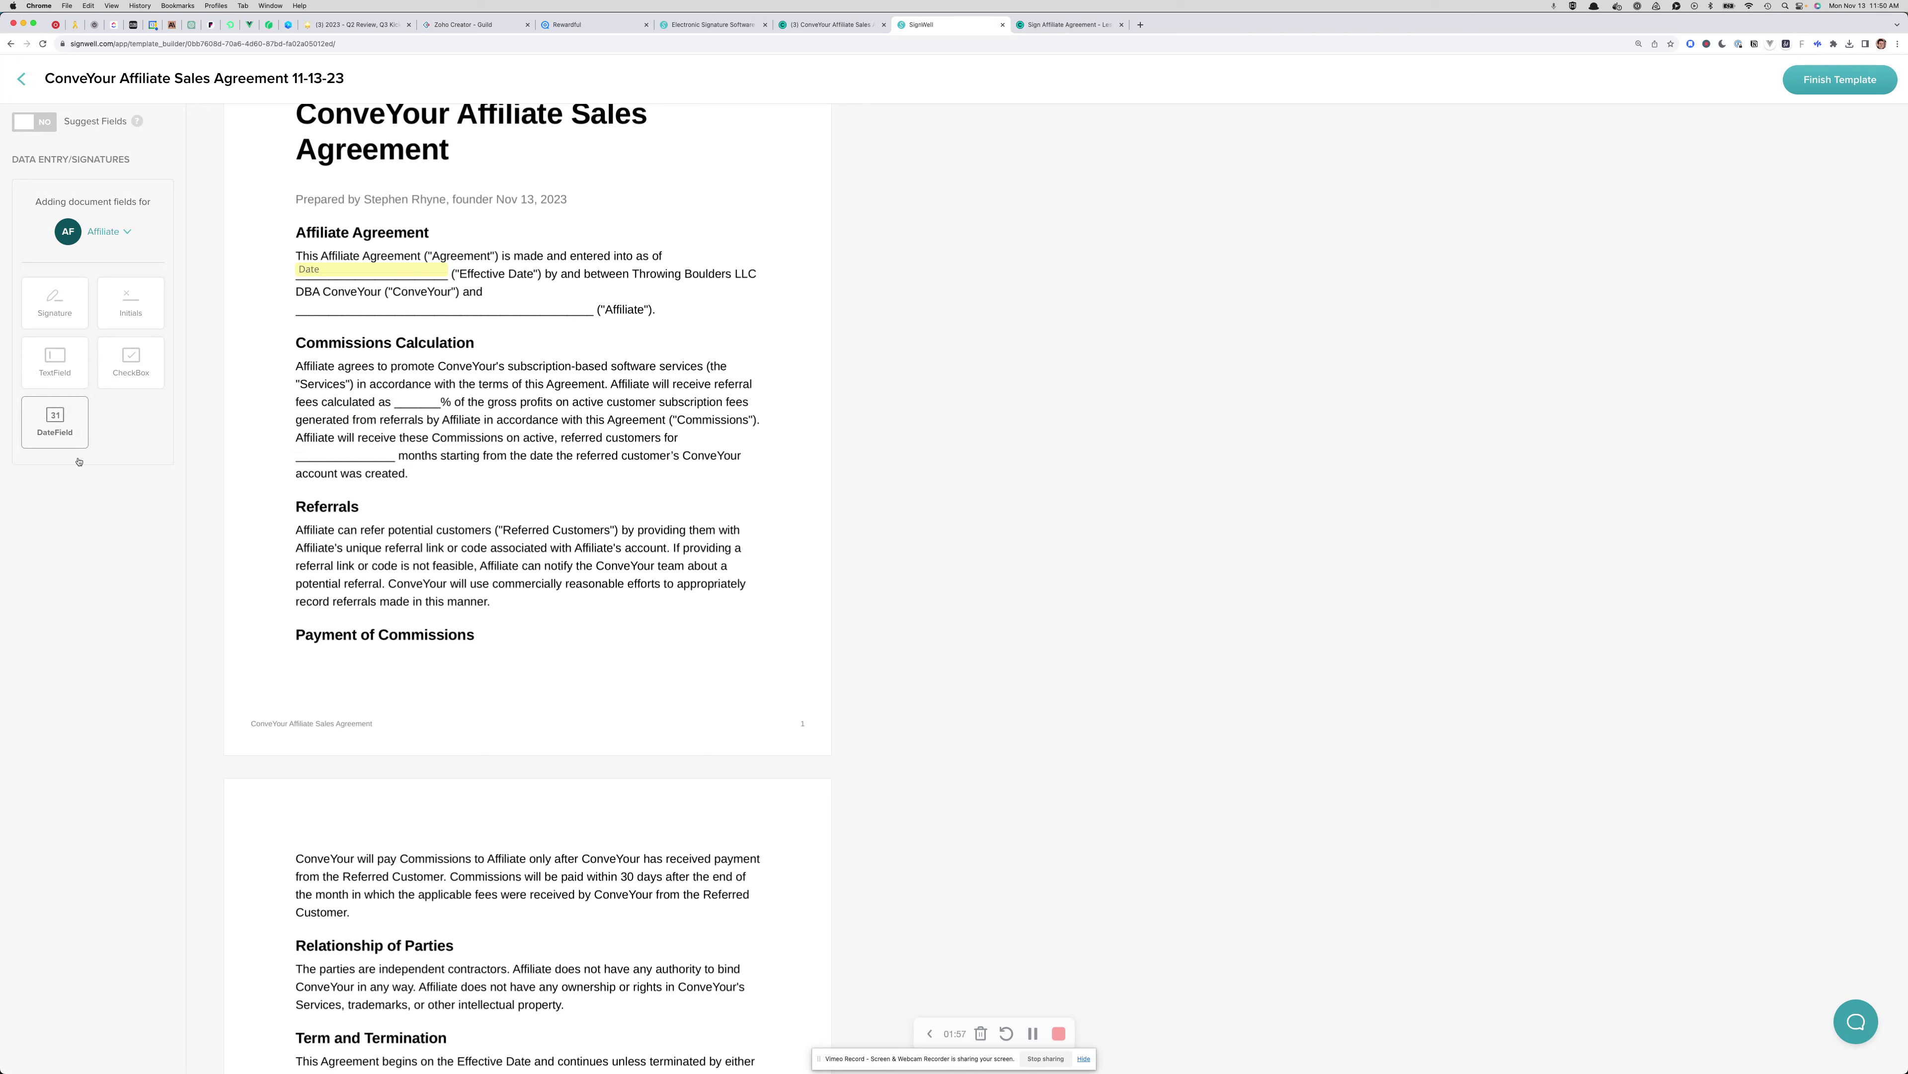
Place a text field on the Affiliate line with API ID affiliateName1
{"action": "left_click", "coordinate": [88, 365]}
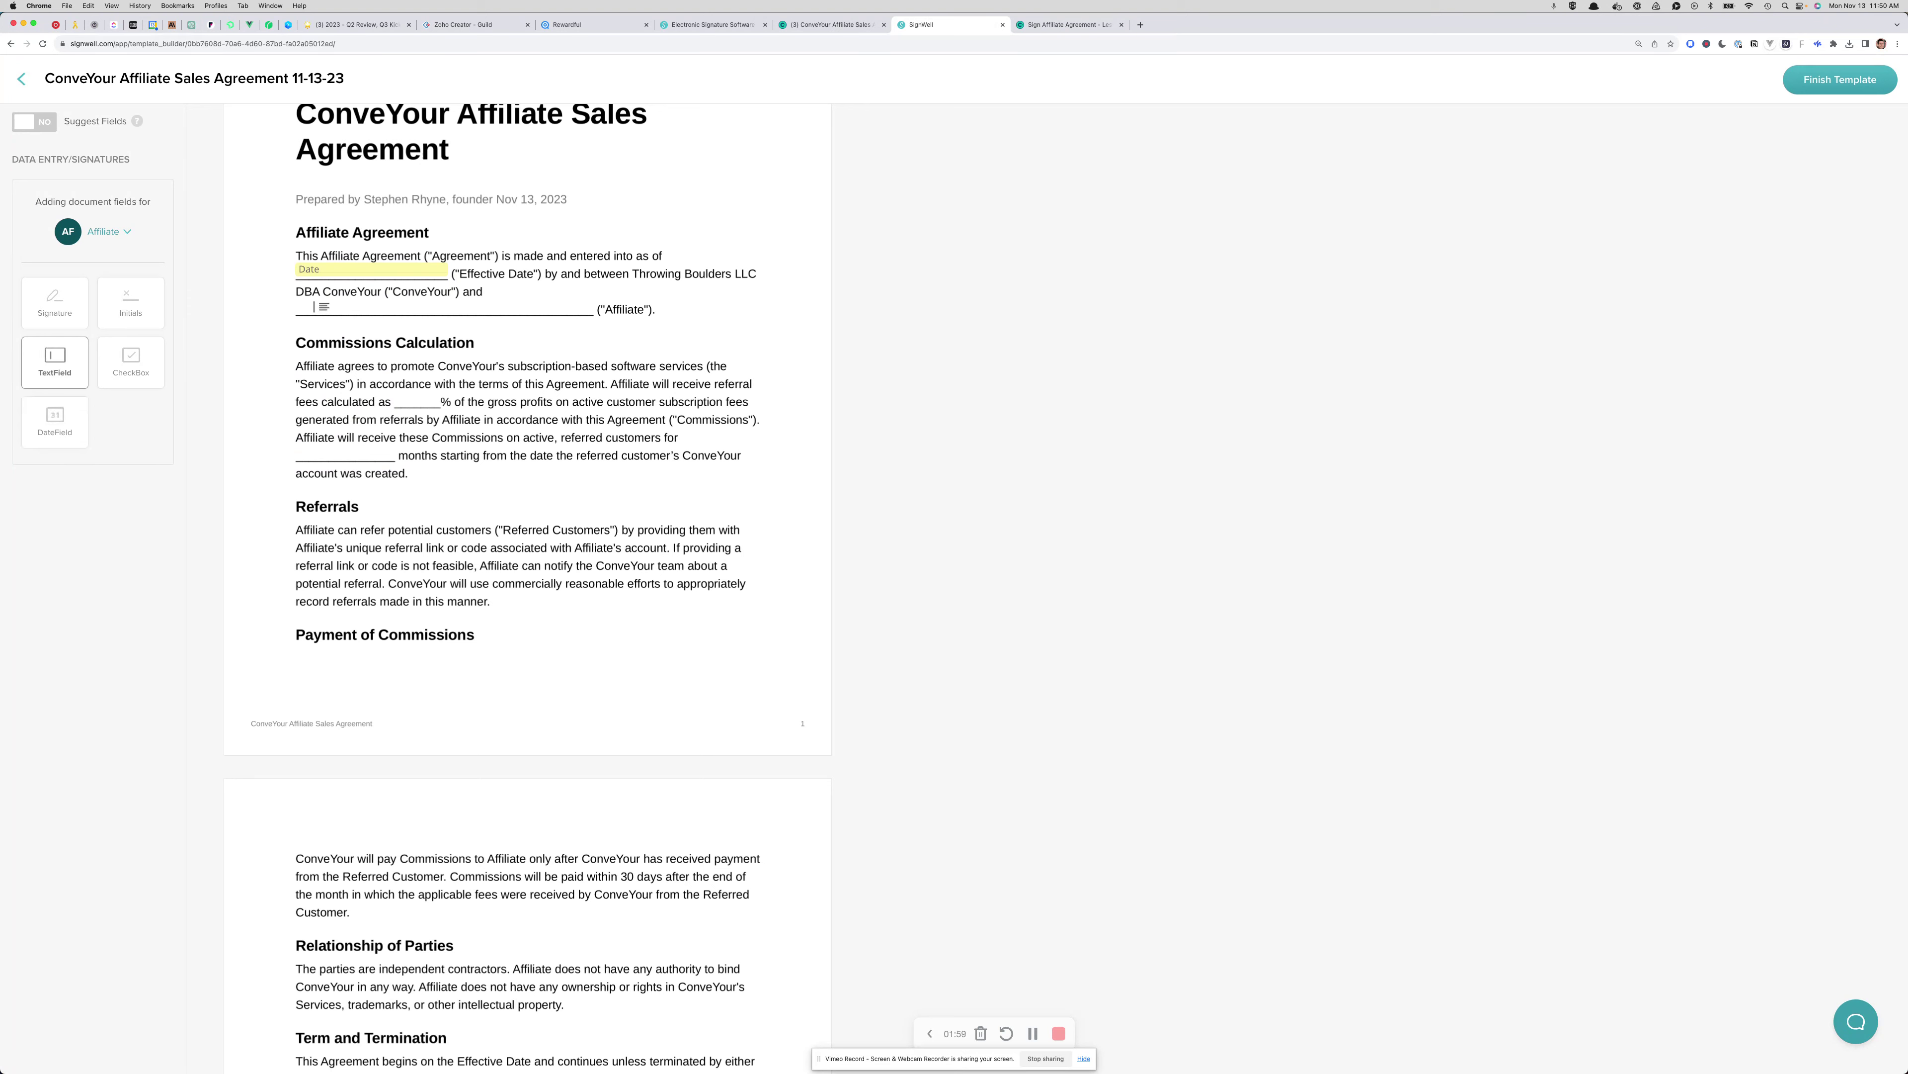
{"action": "left_click", "coordinate": [348, 316]}
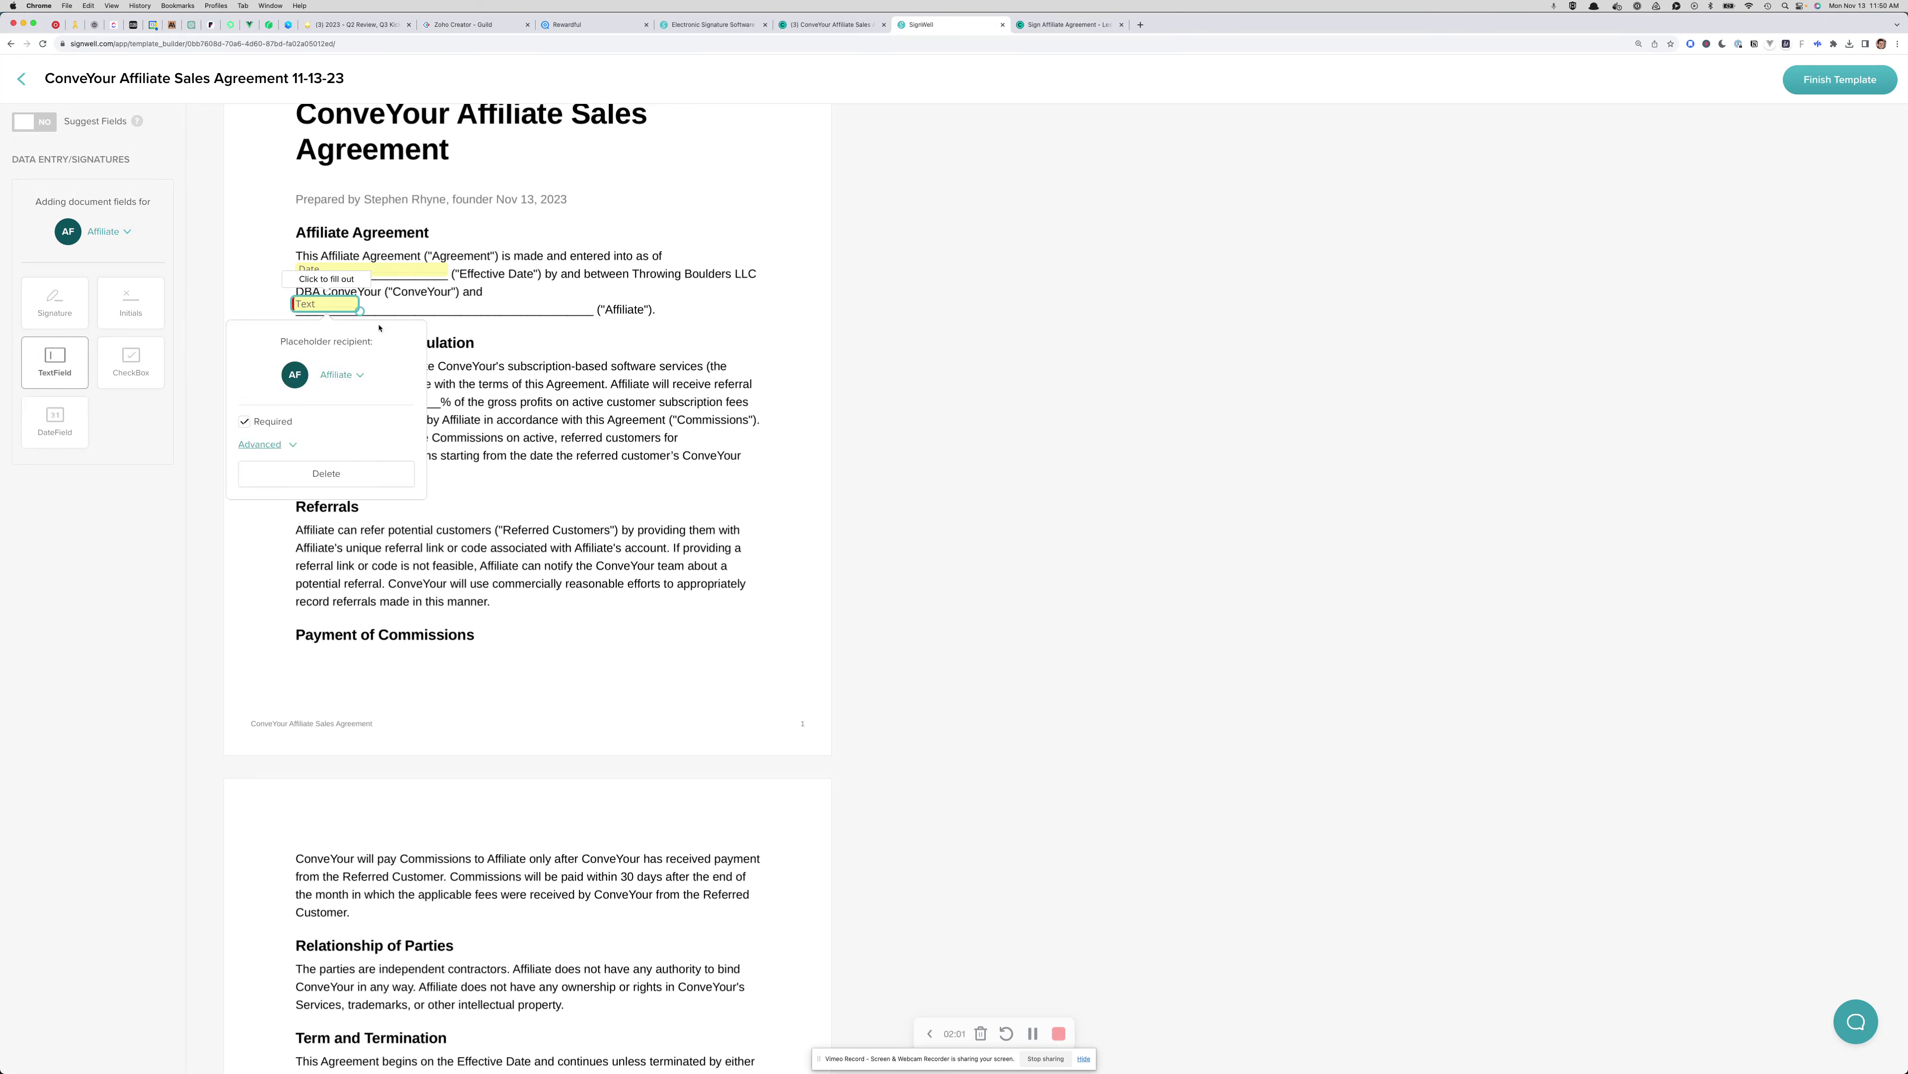
{"action": "left_click", "coordinate": [291, 445]}
{"action": "double_click", "coordinate": [291, 638]}
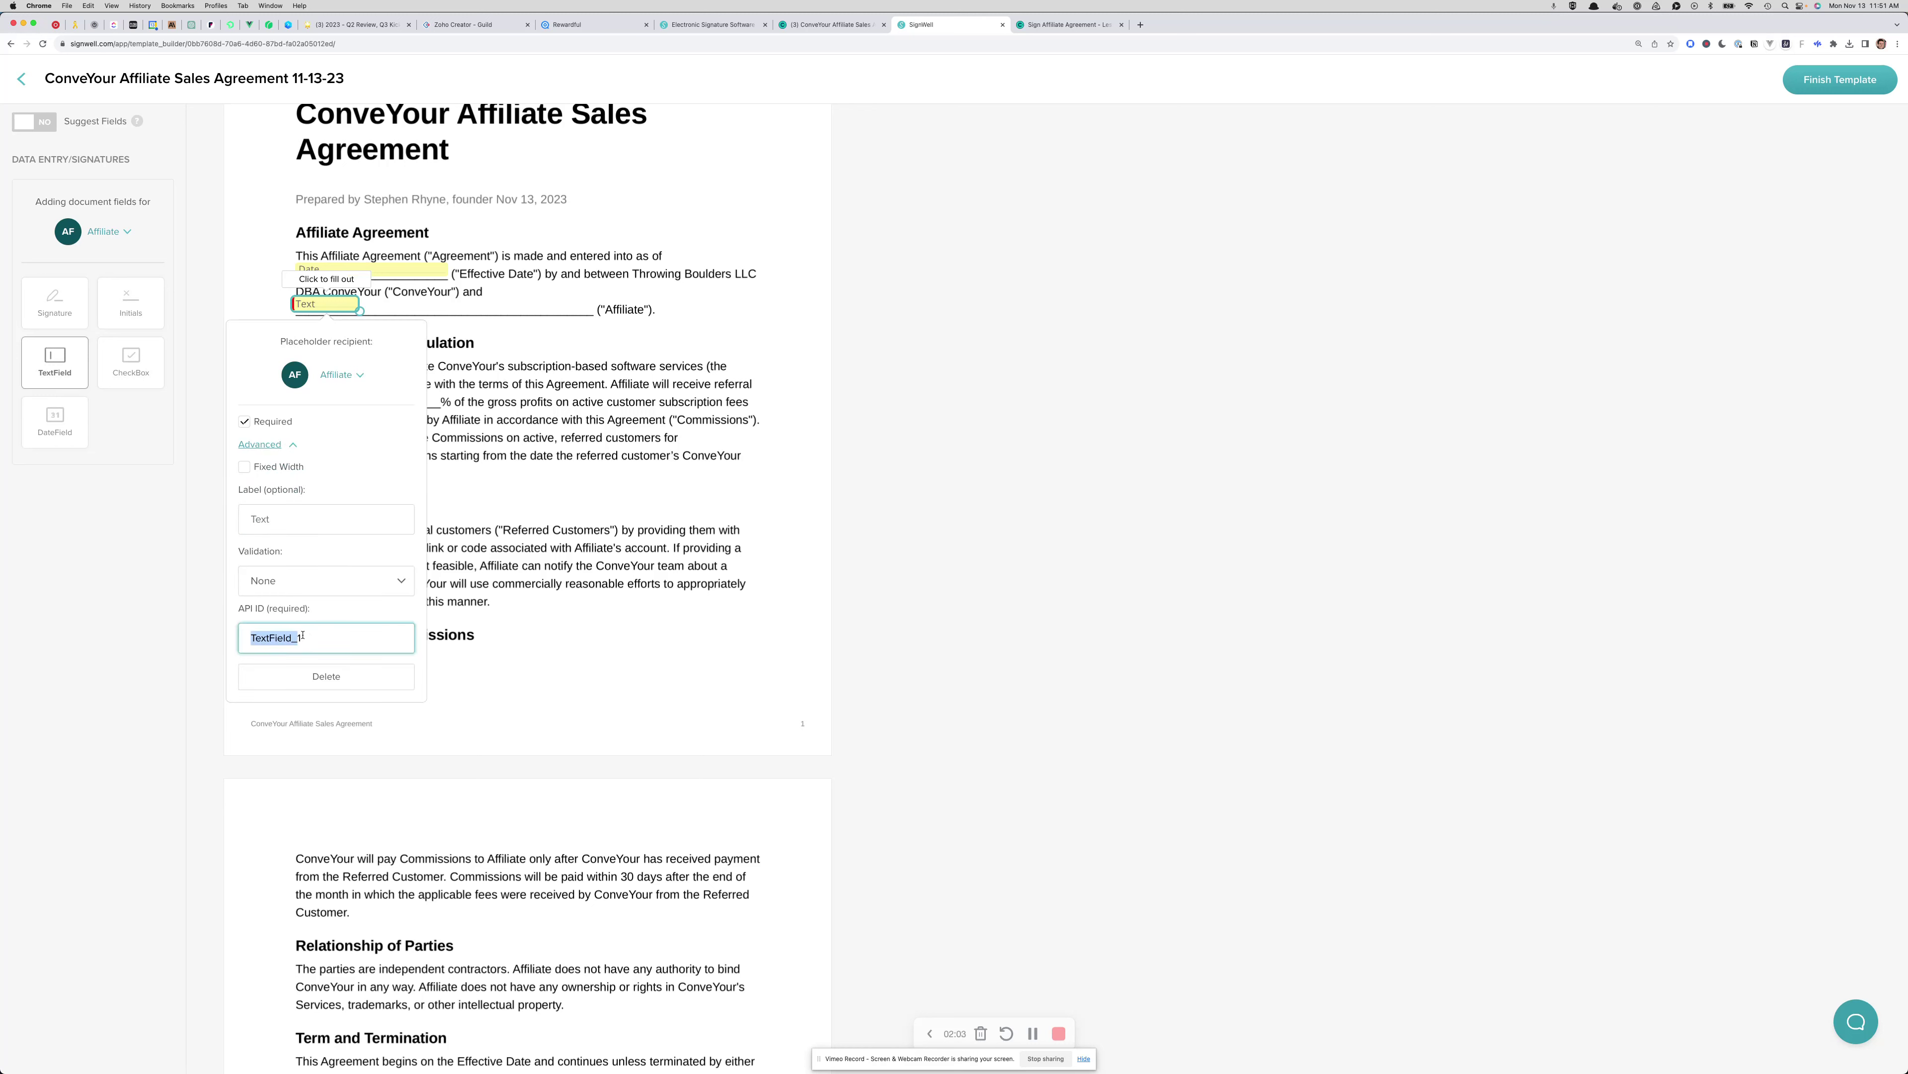
{"action": "type", "text": "aff1"}
{"action": "key", "text": "super+a"}
{"action": "type", "text": "fffiliateName1"}
{"action": "left_click", "coordinate": [493, 500]}
Widen the Affiliate text field across the whole name line
{"action": "left_click", "coordinate": [325, 304]}
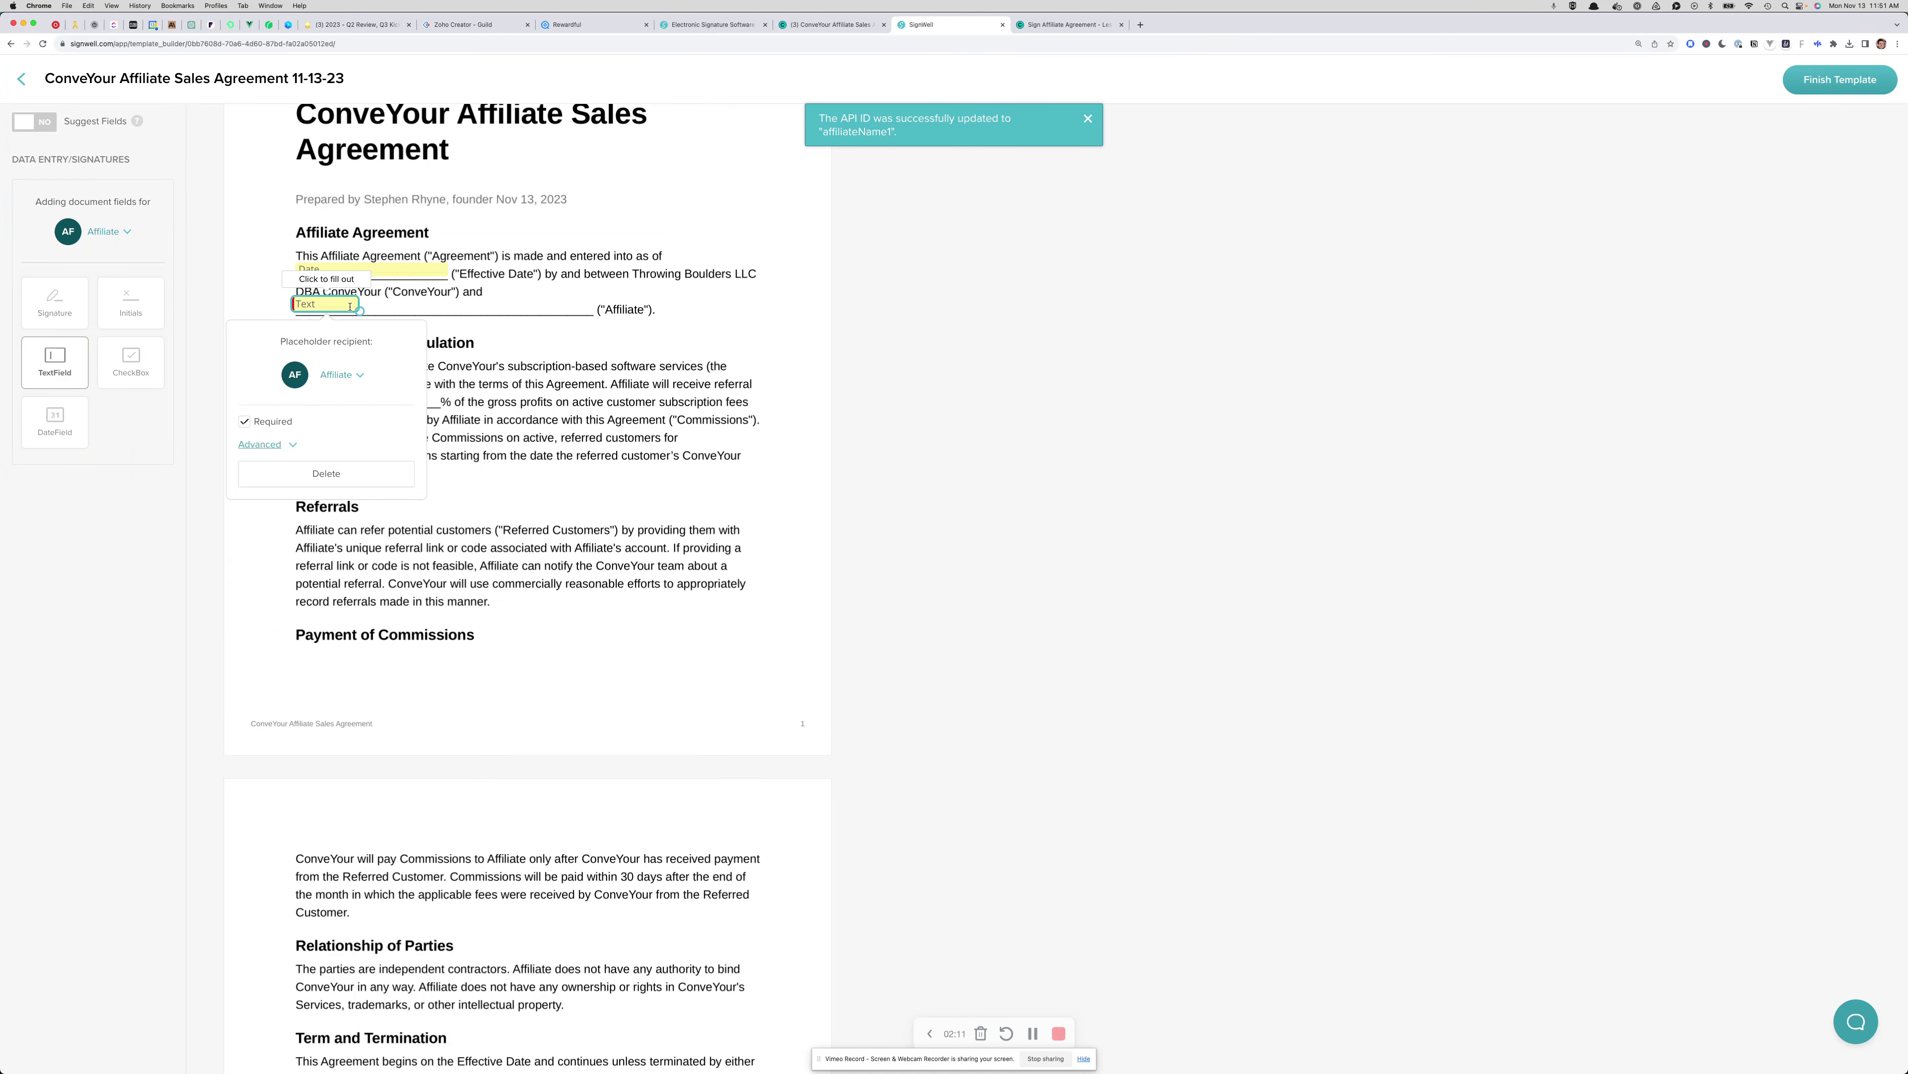
{"action": "left_click_drag", "start_coordinate": [361, 308], "coordinate": [593, 309]}
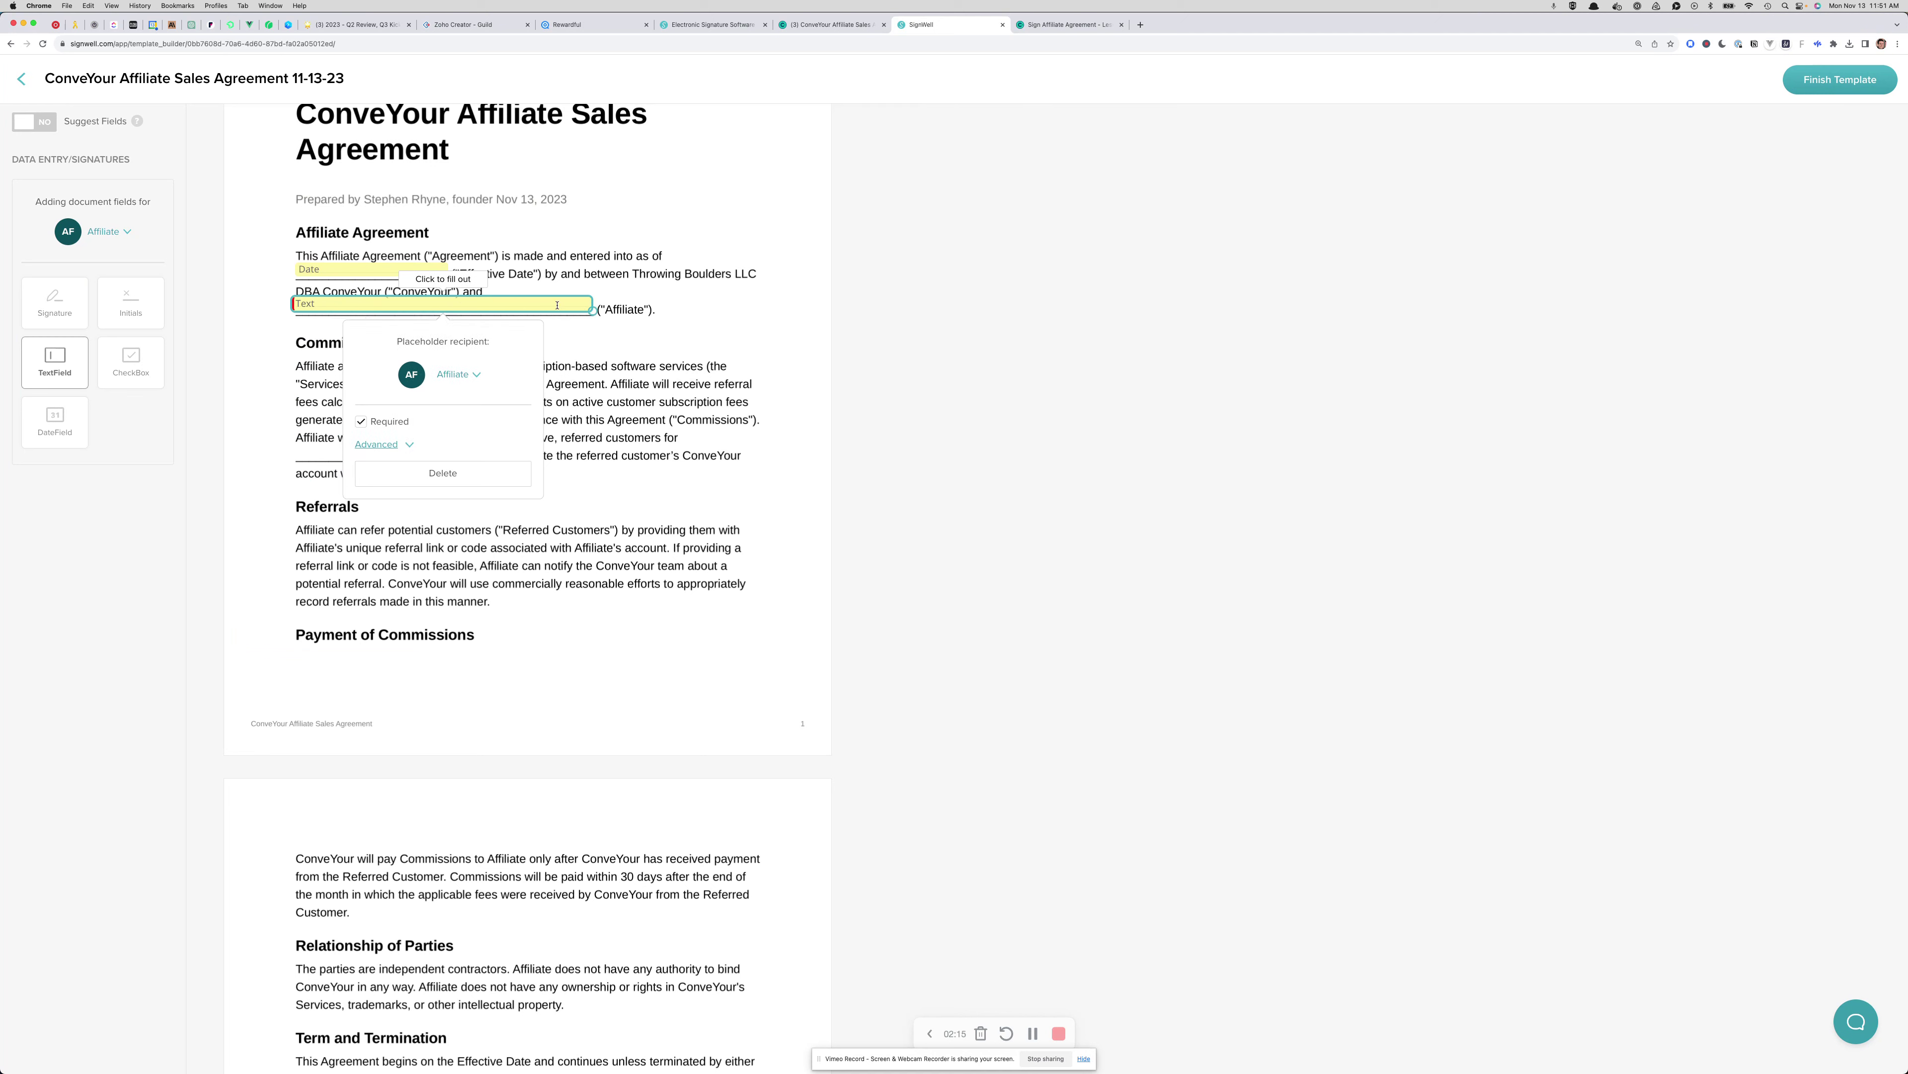
{"action": "left_click", "coordinate": [526, 305]}
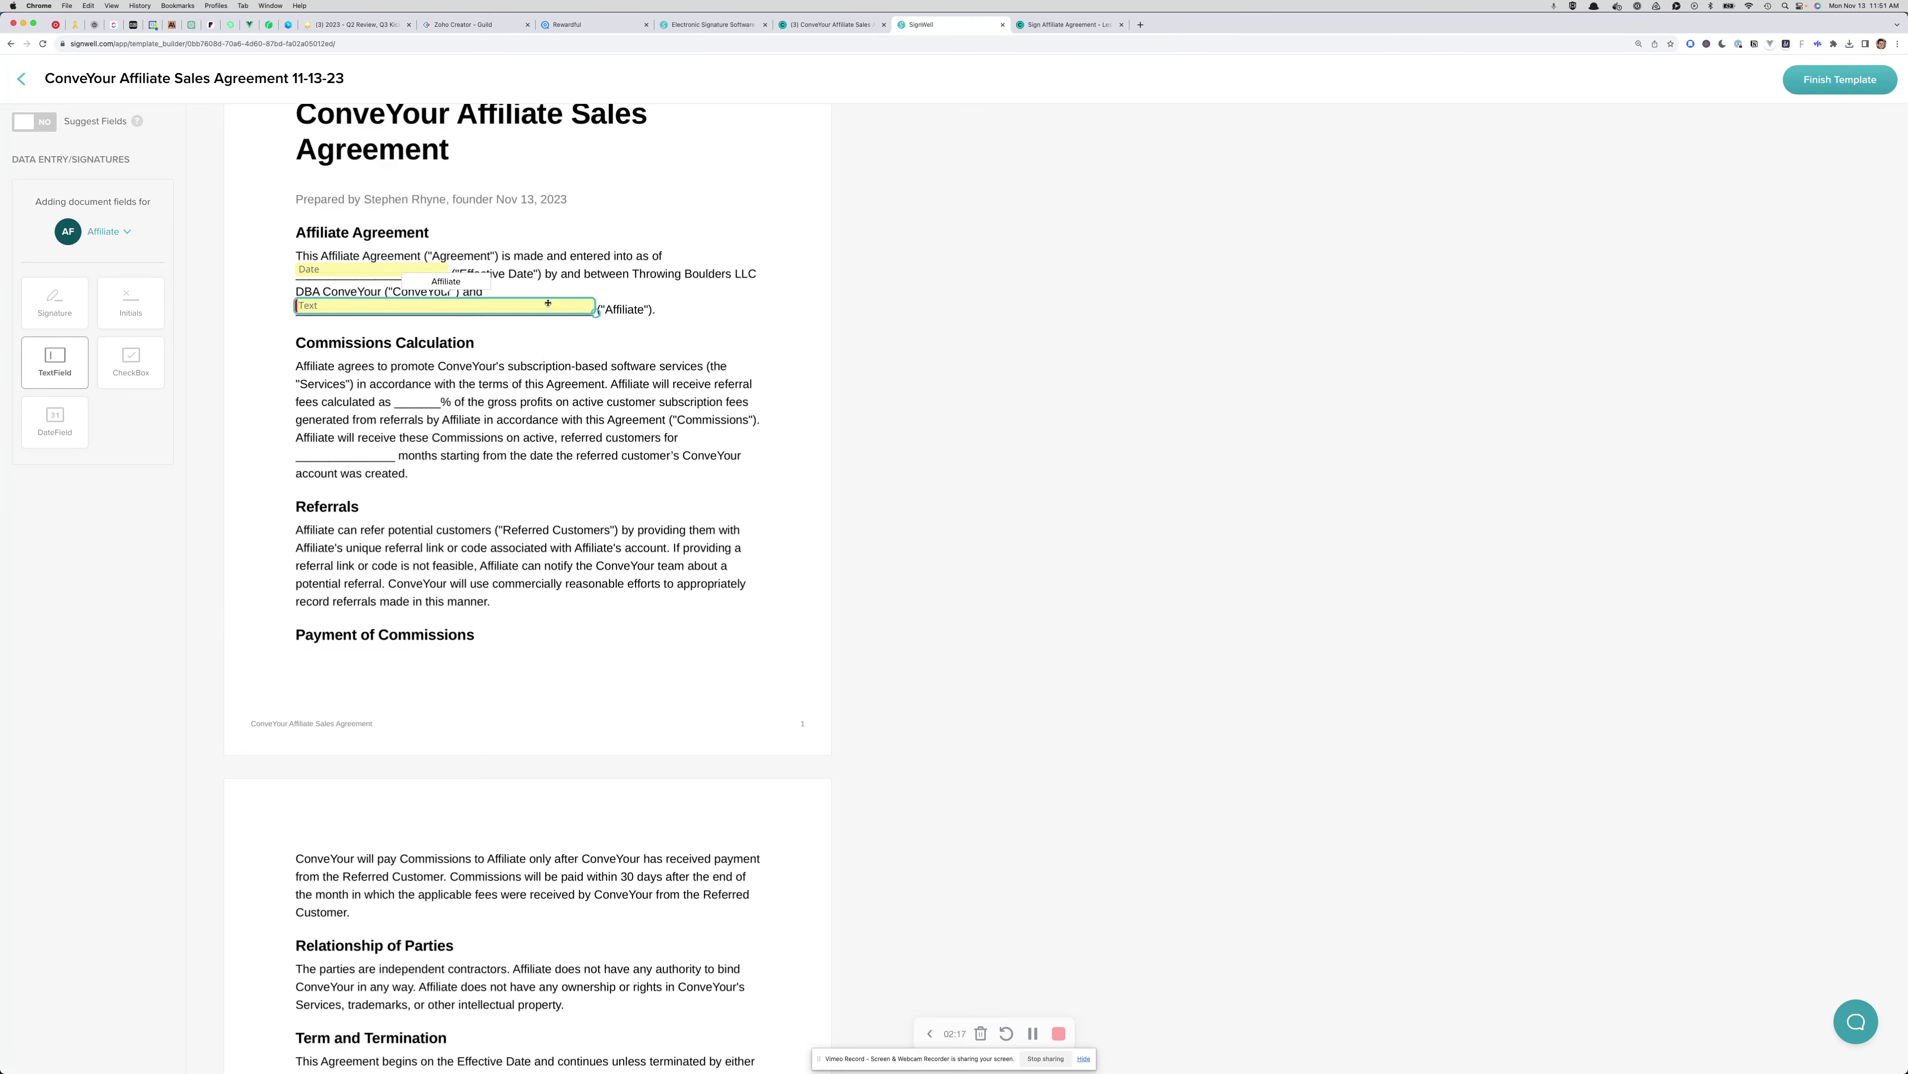
{"action": "scroll", "coordinate": [562, 687], "scroll_direction": "down", "scroll_amount": 1}
{"action": "scroll", "coordinate": [561, 688], "scroll_direction": "down", "scroll_amount": 1}
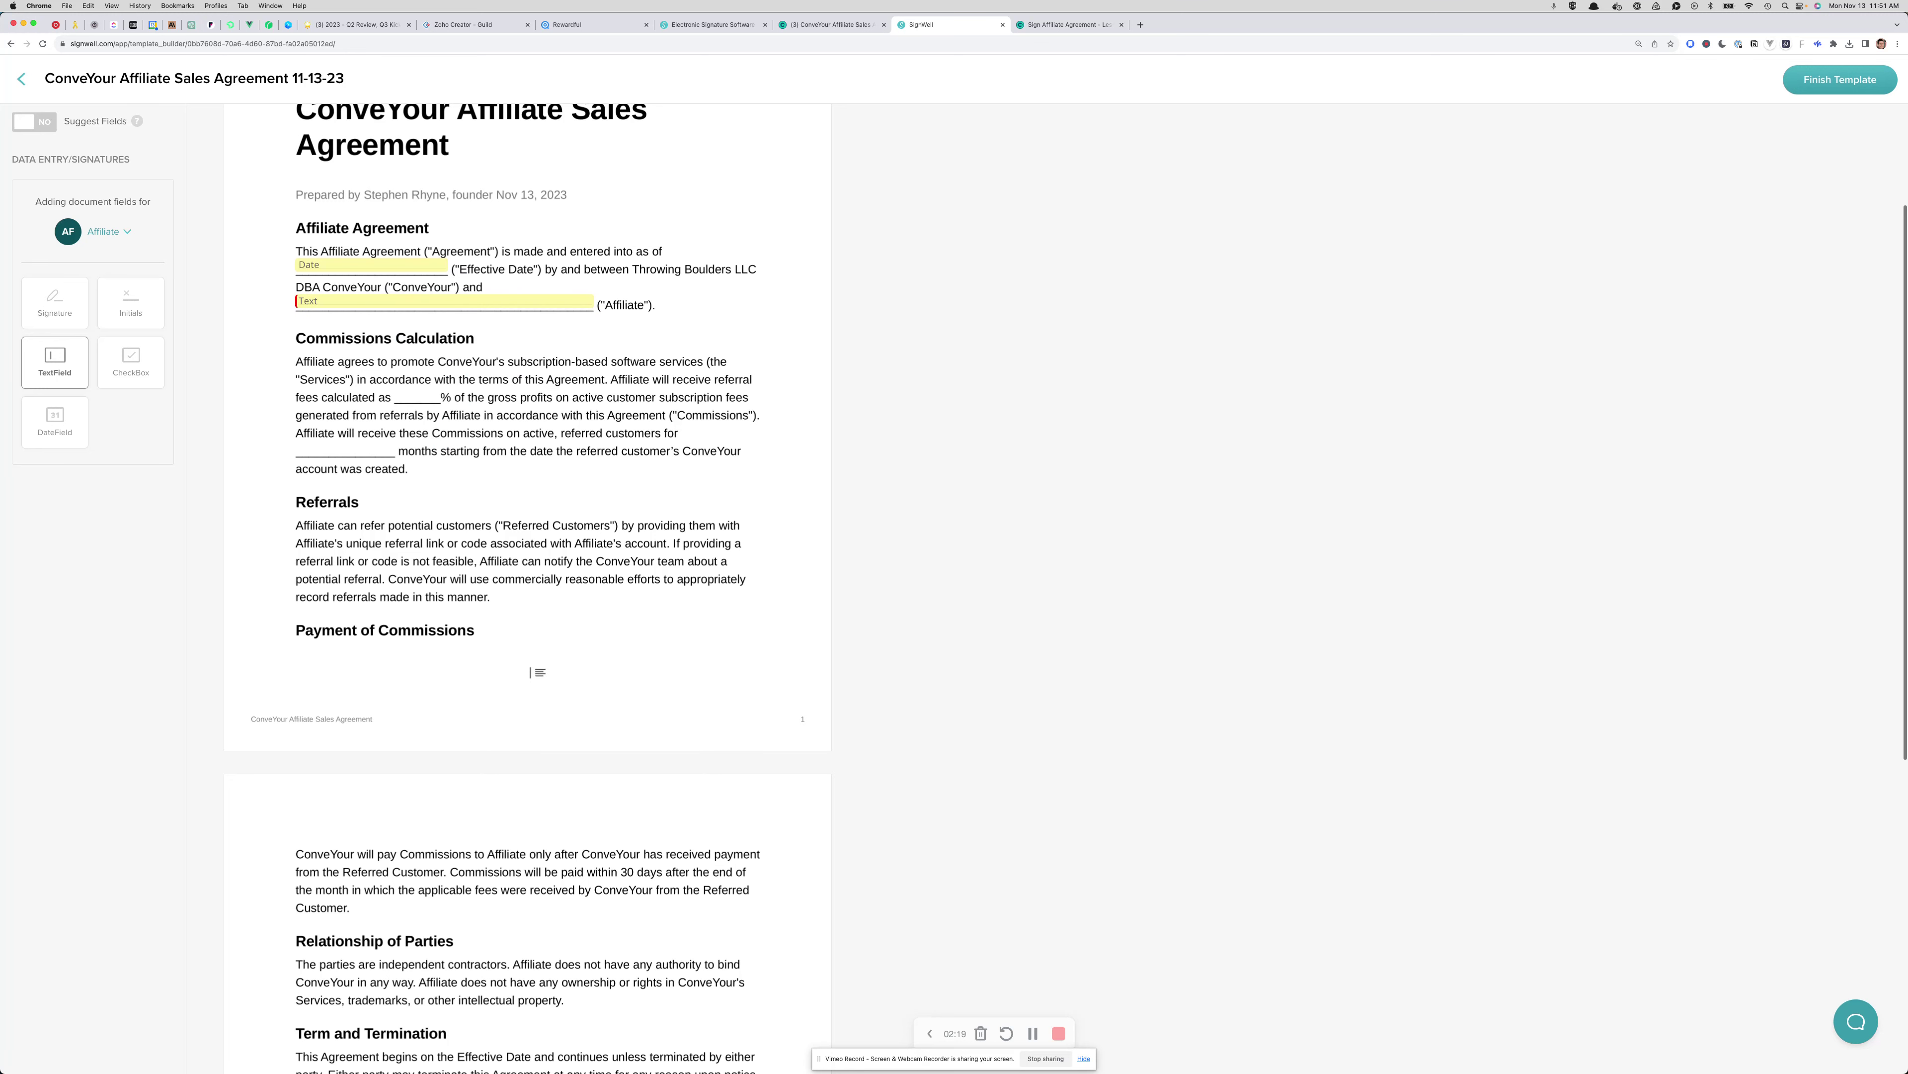
Review the Affiliate name field's API ID in the template
{"action": "left_click", "coordinate": [1034, 1033]}
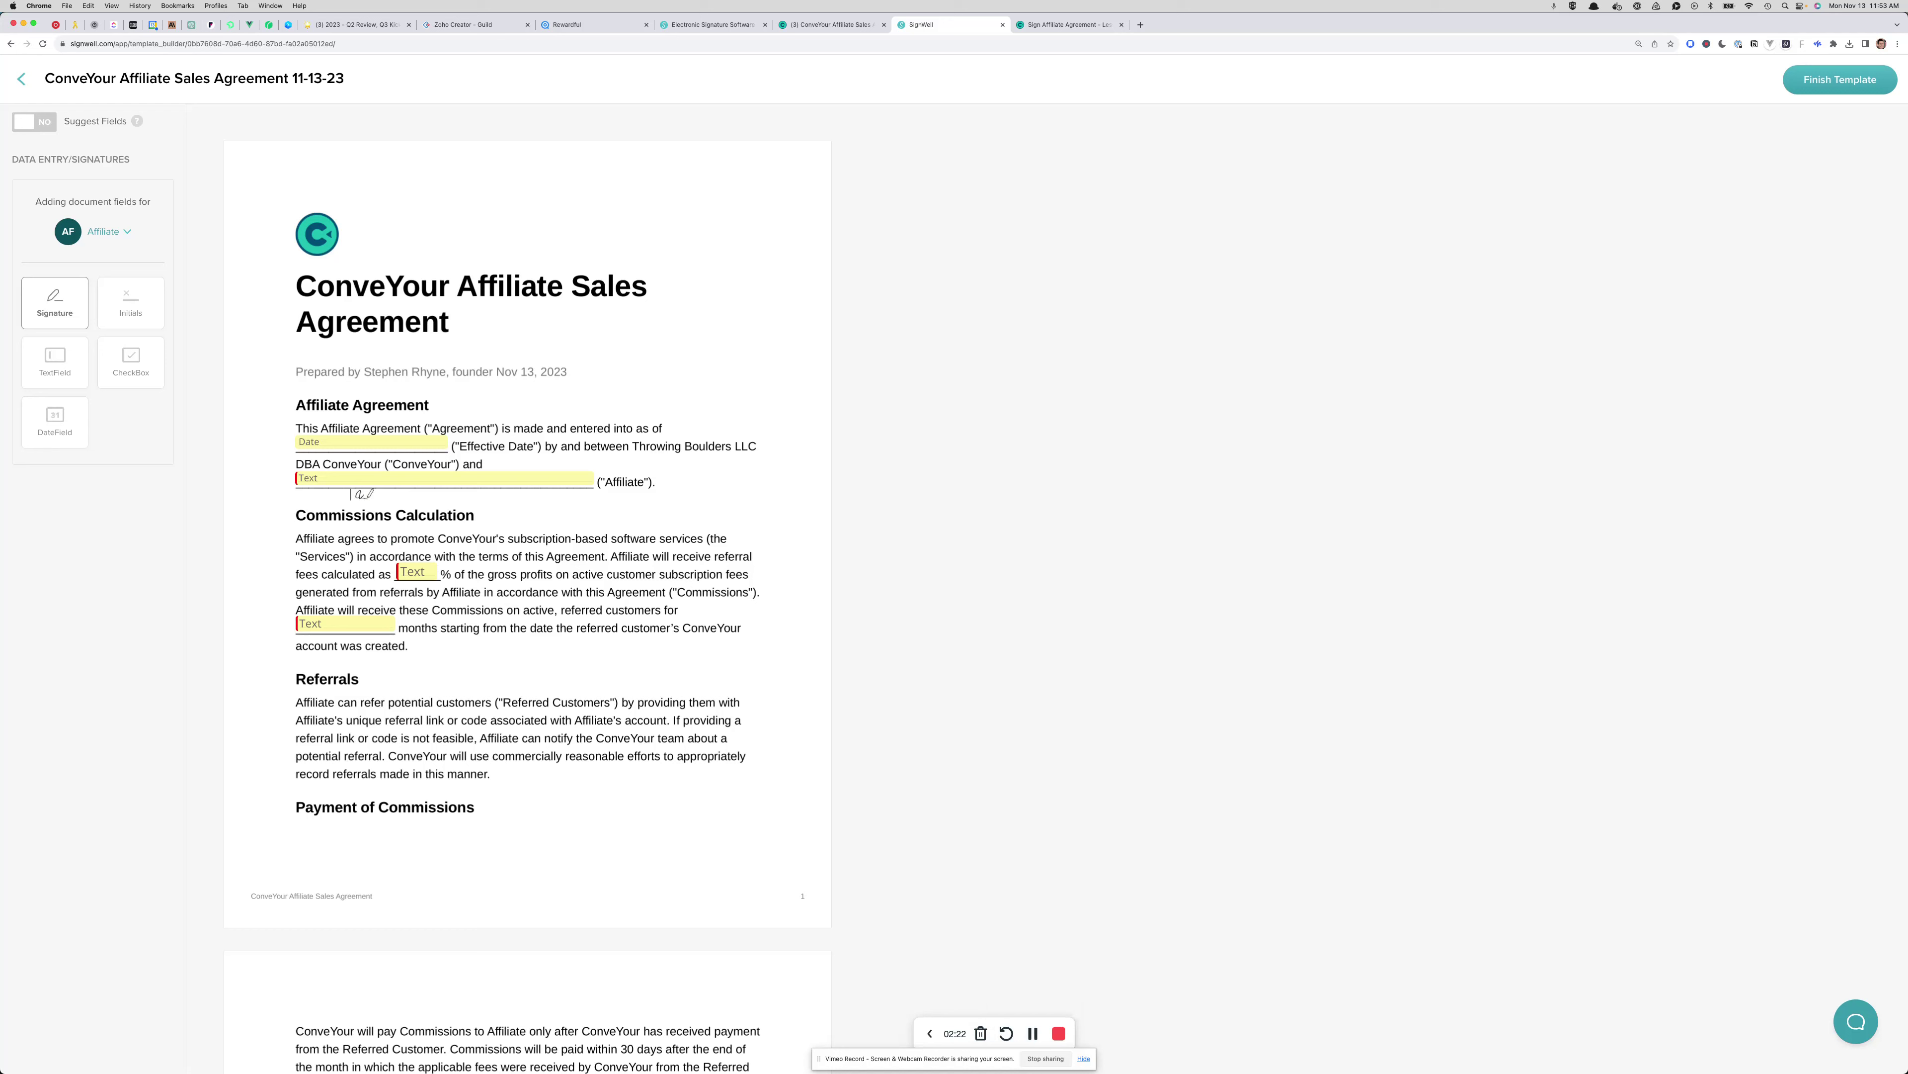
{"action": "left_click", "coordinate": [351, 478]}
{"action": "left_click", "coordinate": [411, 620]}
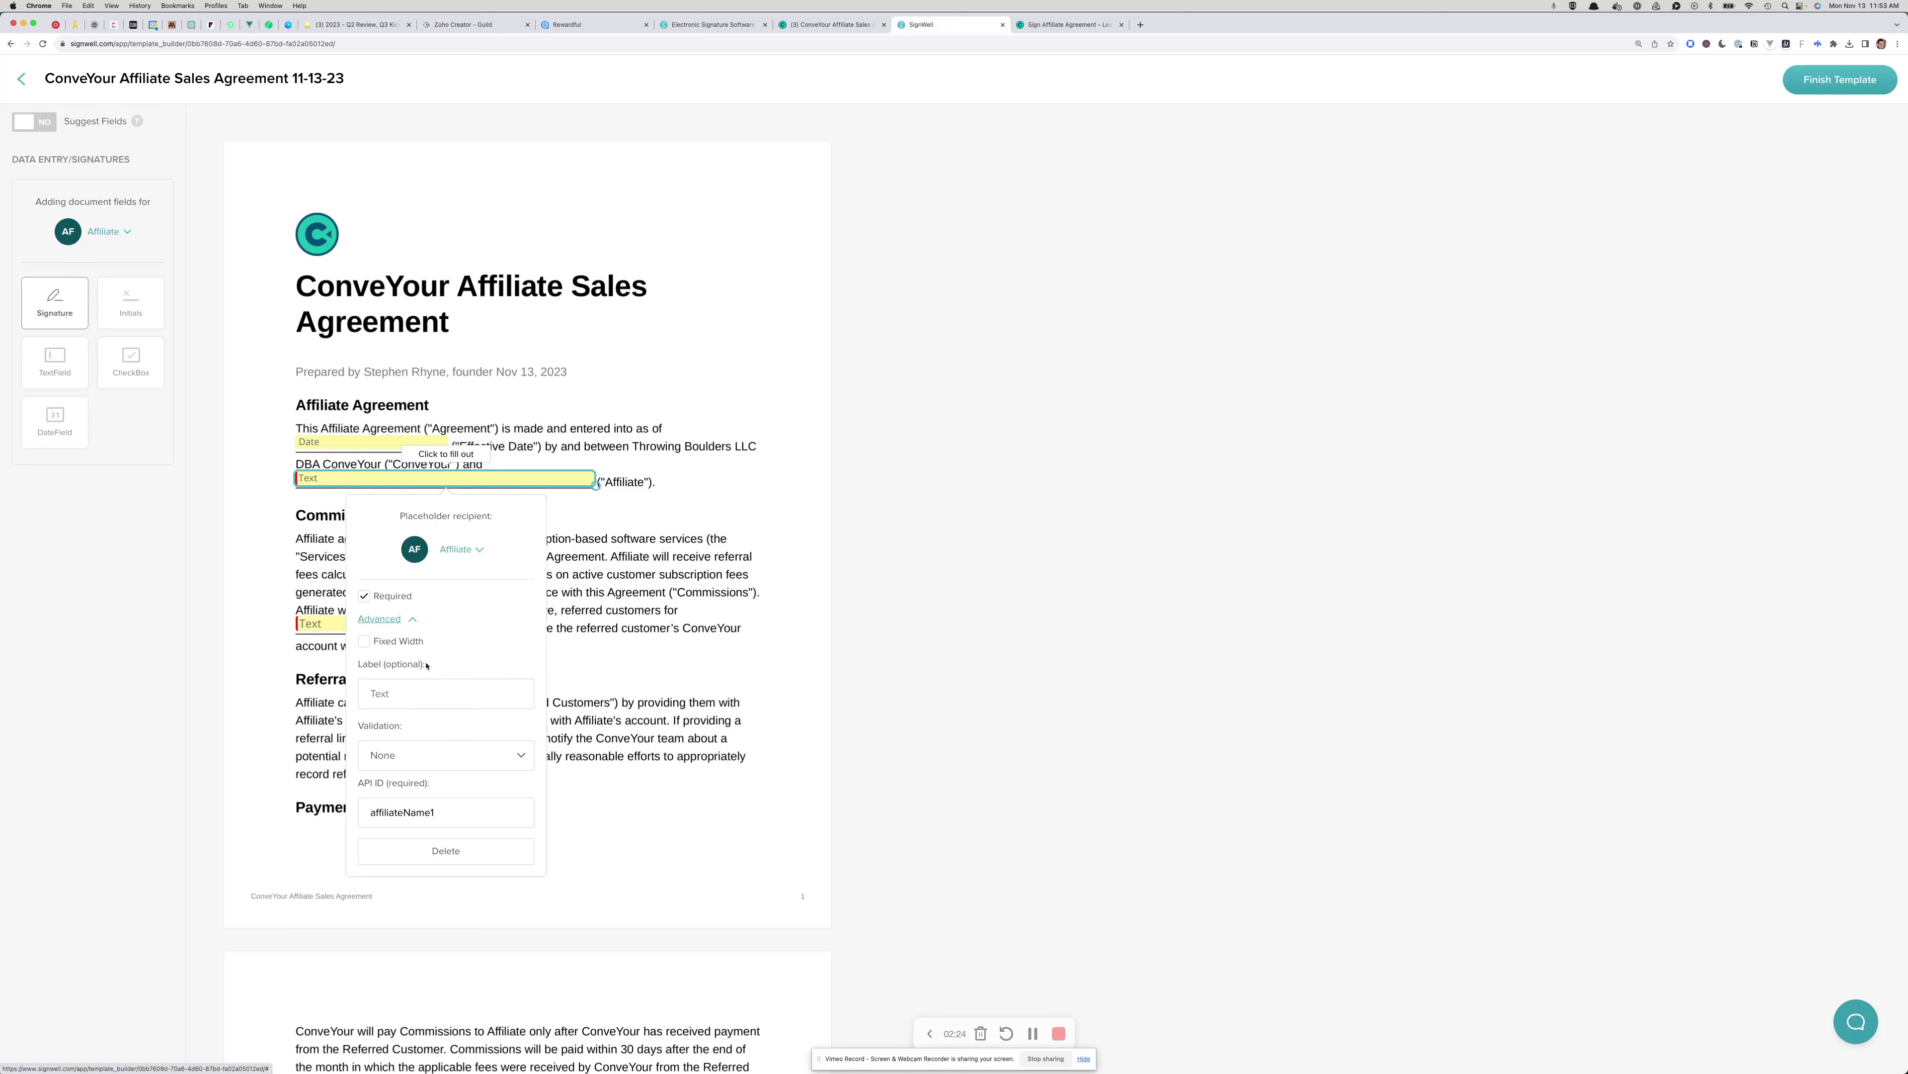
{"action": "left_click", "coordinate": [593, 813]}
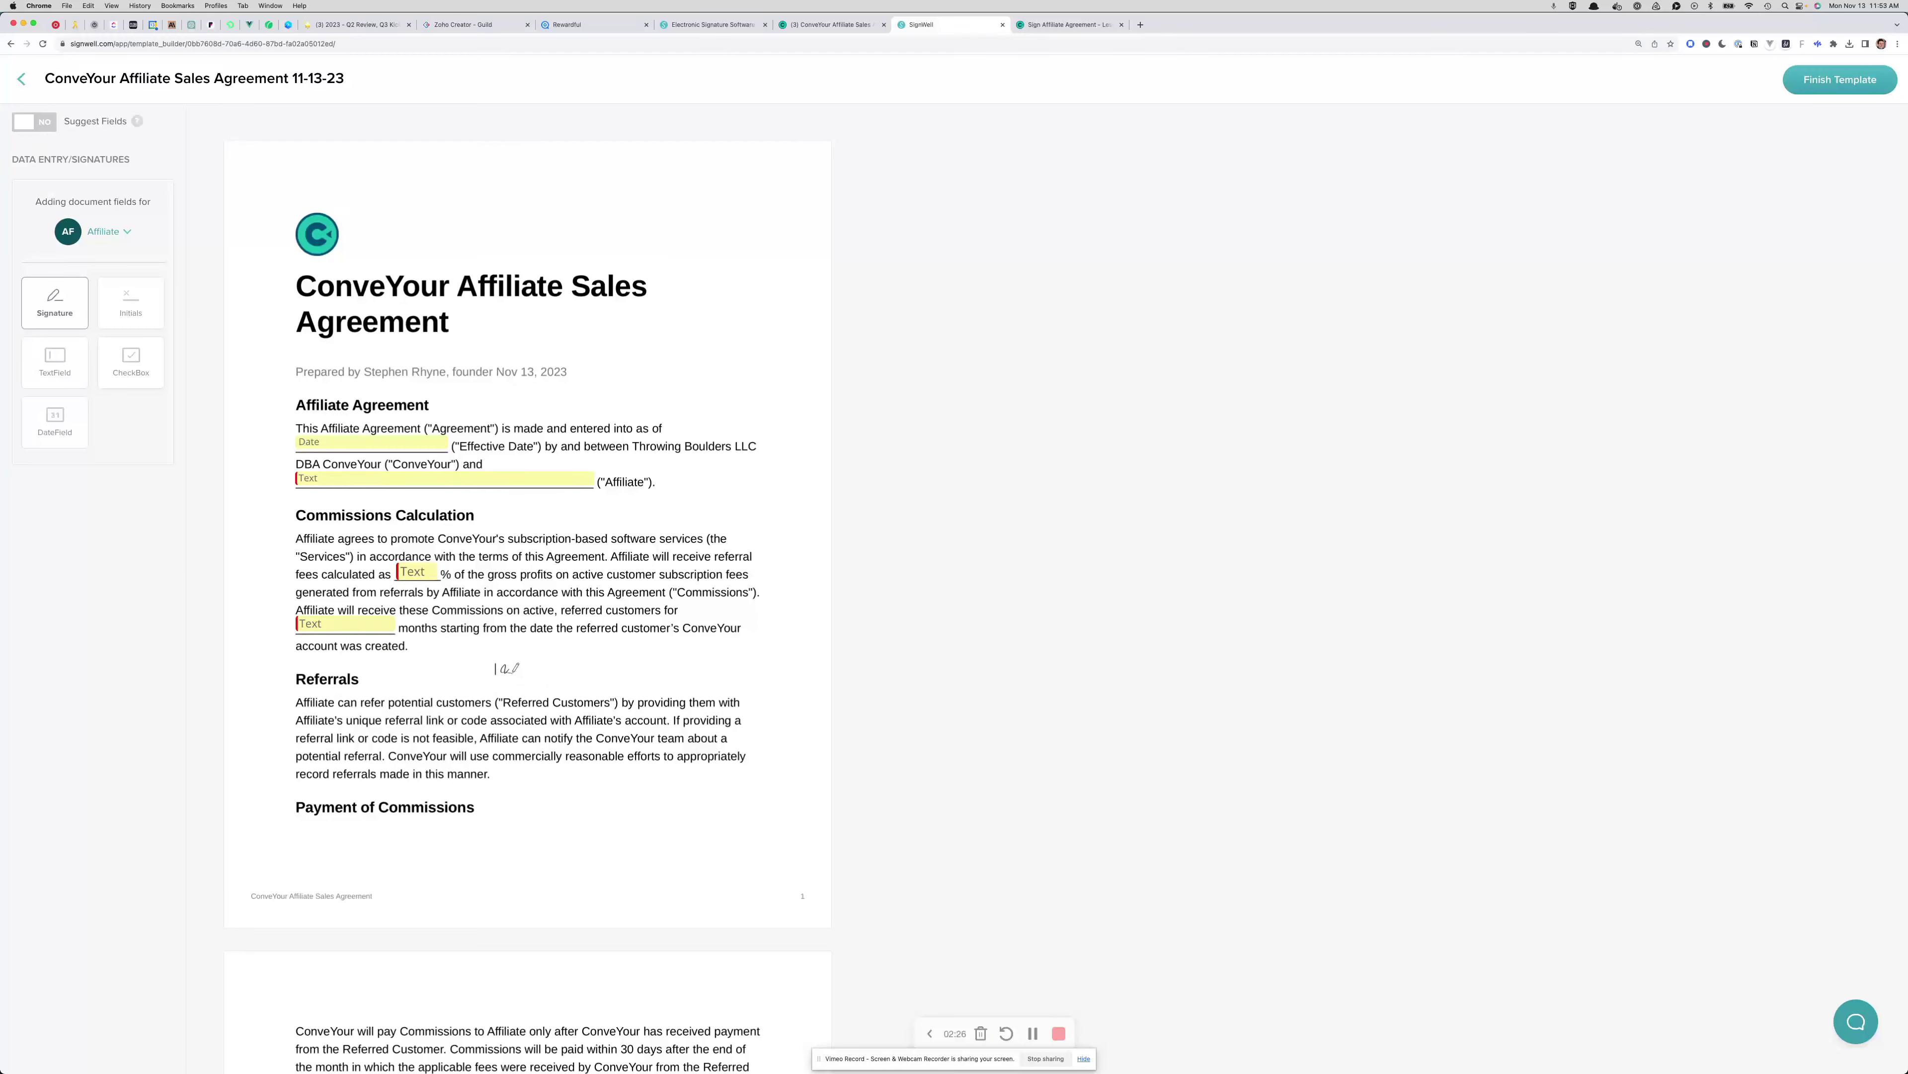
{"action": "scroll", "coordinate": [511, 692], "scroll_direction": "down", "scroll_amount": 6}
{"action": "scroll", "coordinate": [511, 700], "scroll_direction": "down", "scroll_amount": 3}
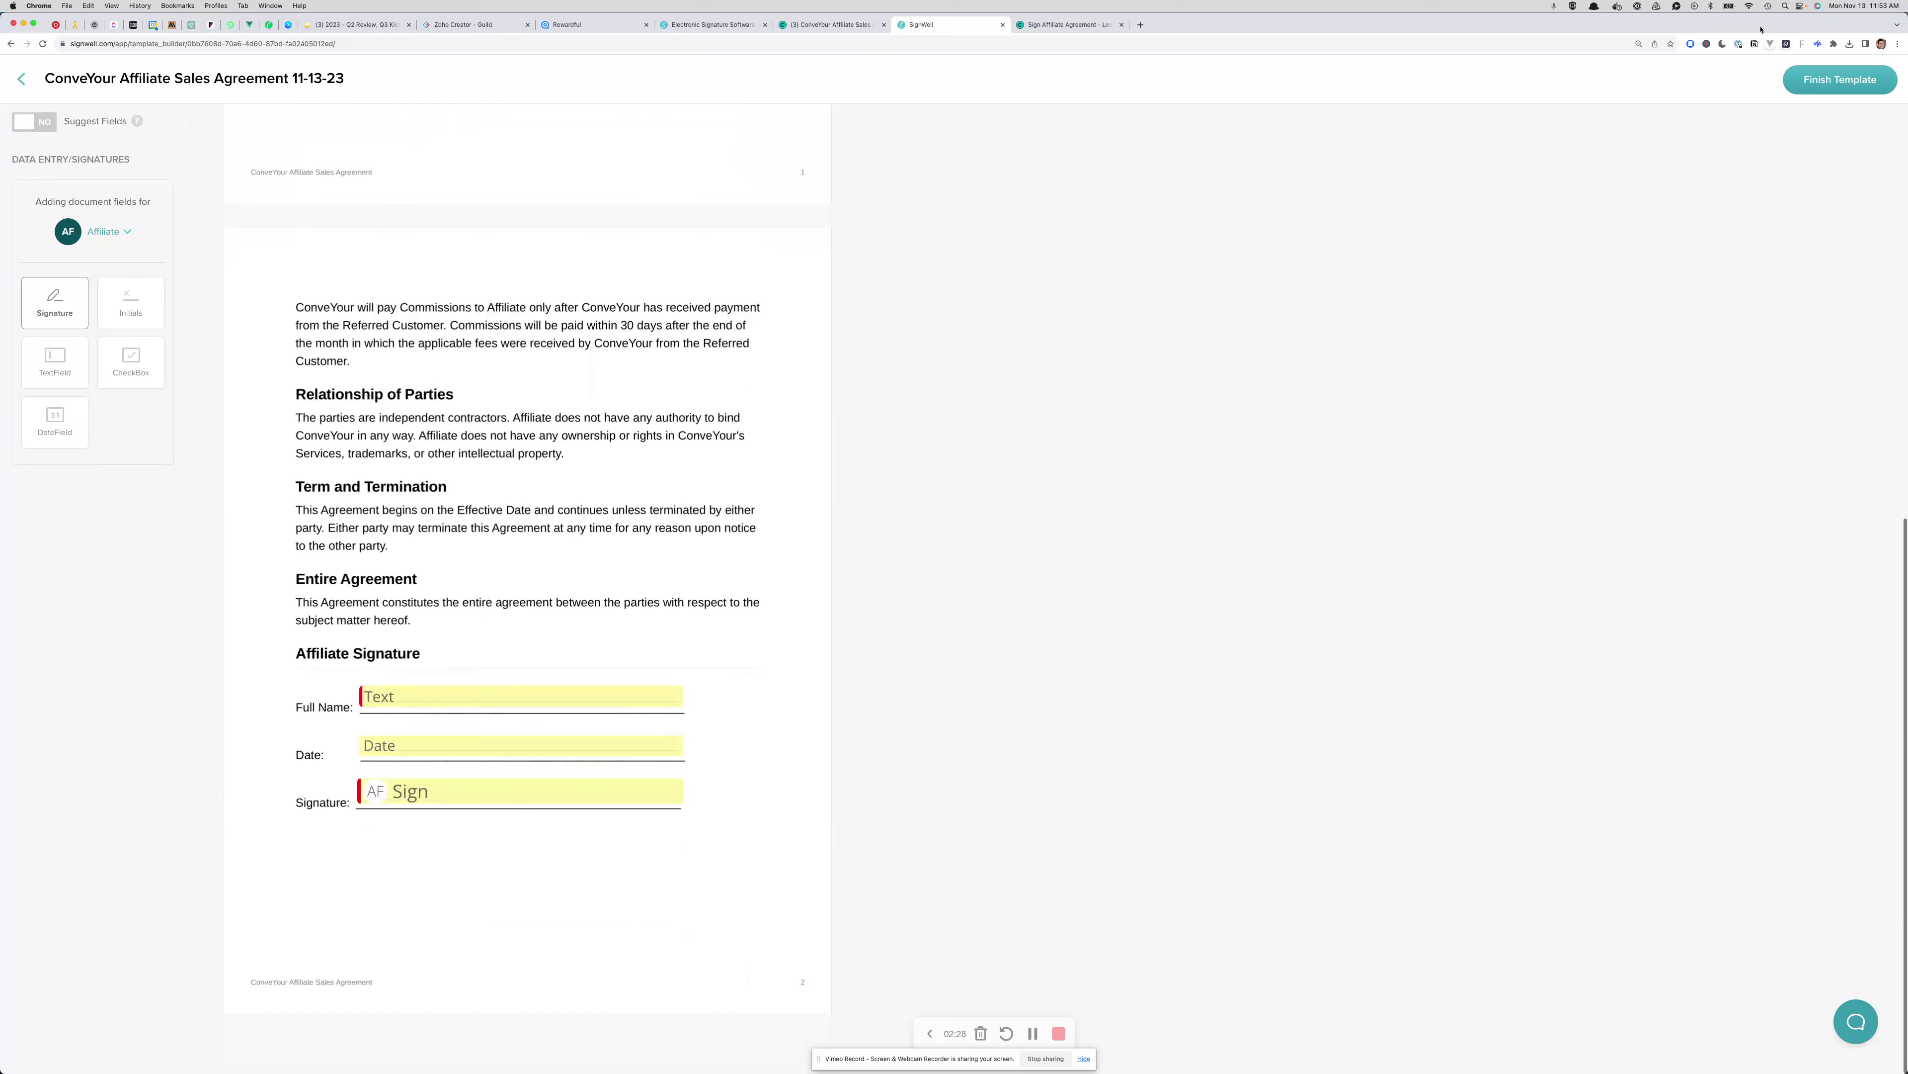
Finish the template with signing reminders turned off
{"action": "left_click", "coordinate": [1840, 79]}
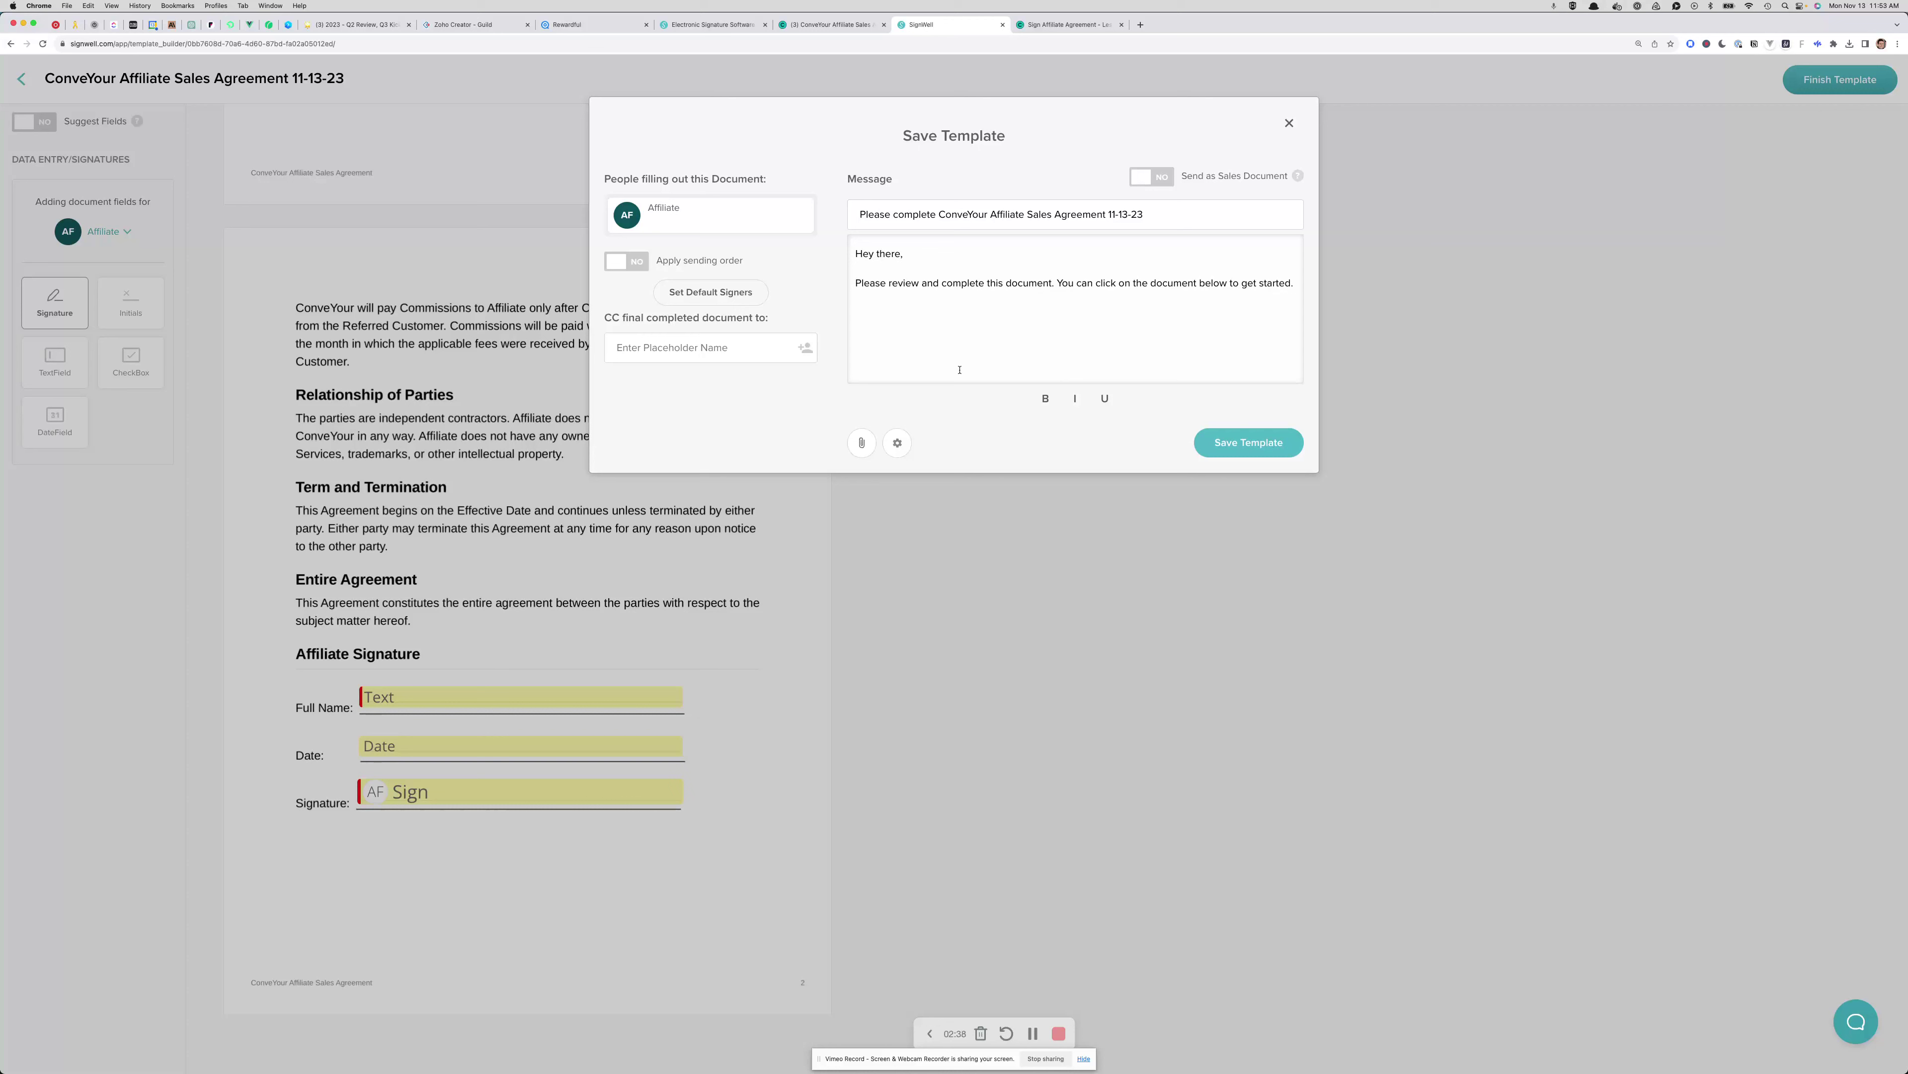
{"action": "left_click", "coordinate": [896, 444]}
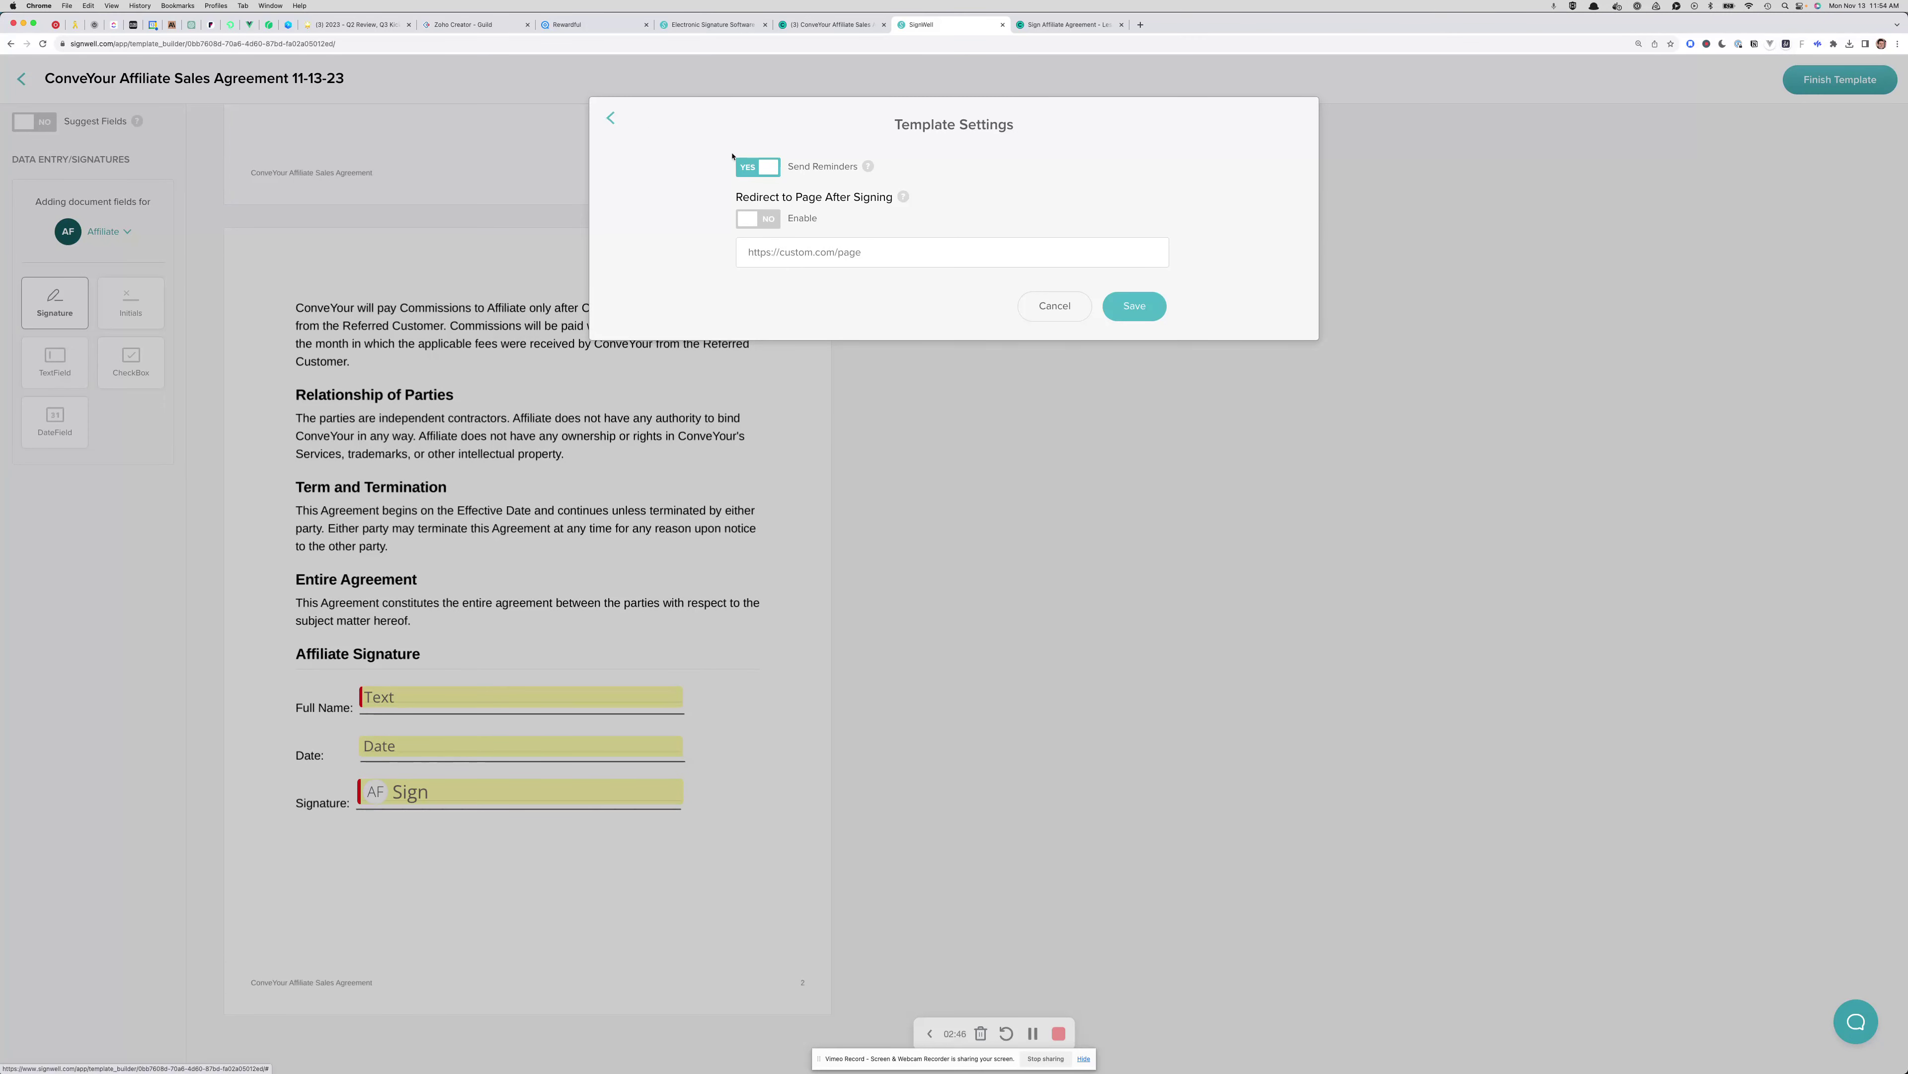
{"action": "left_click", "coordinate": [756, 167]}
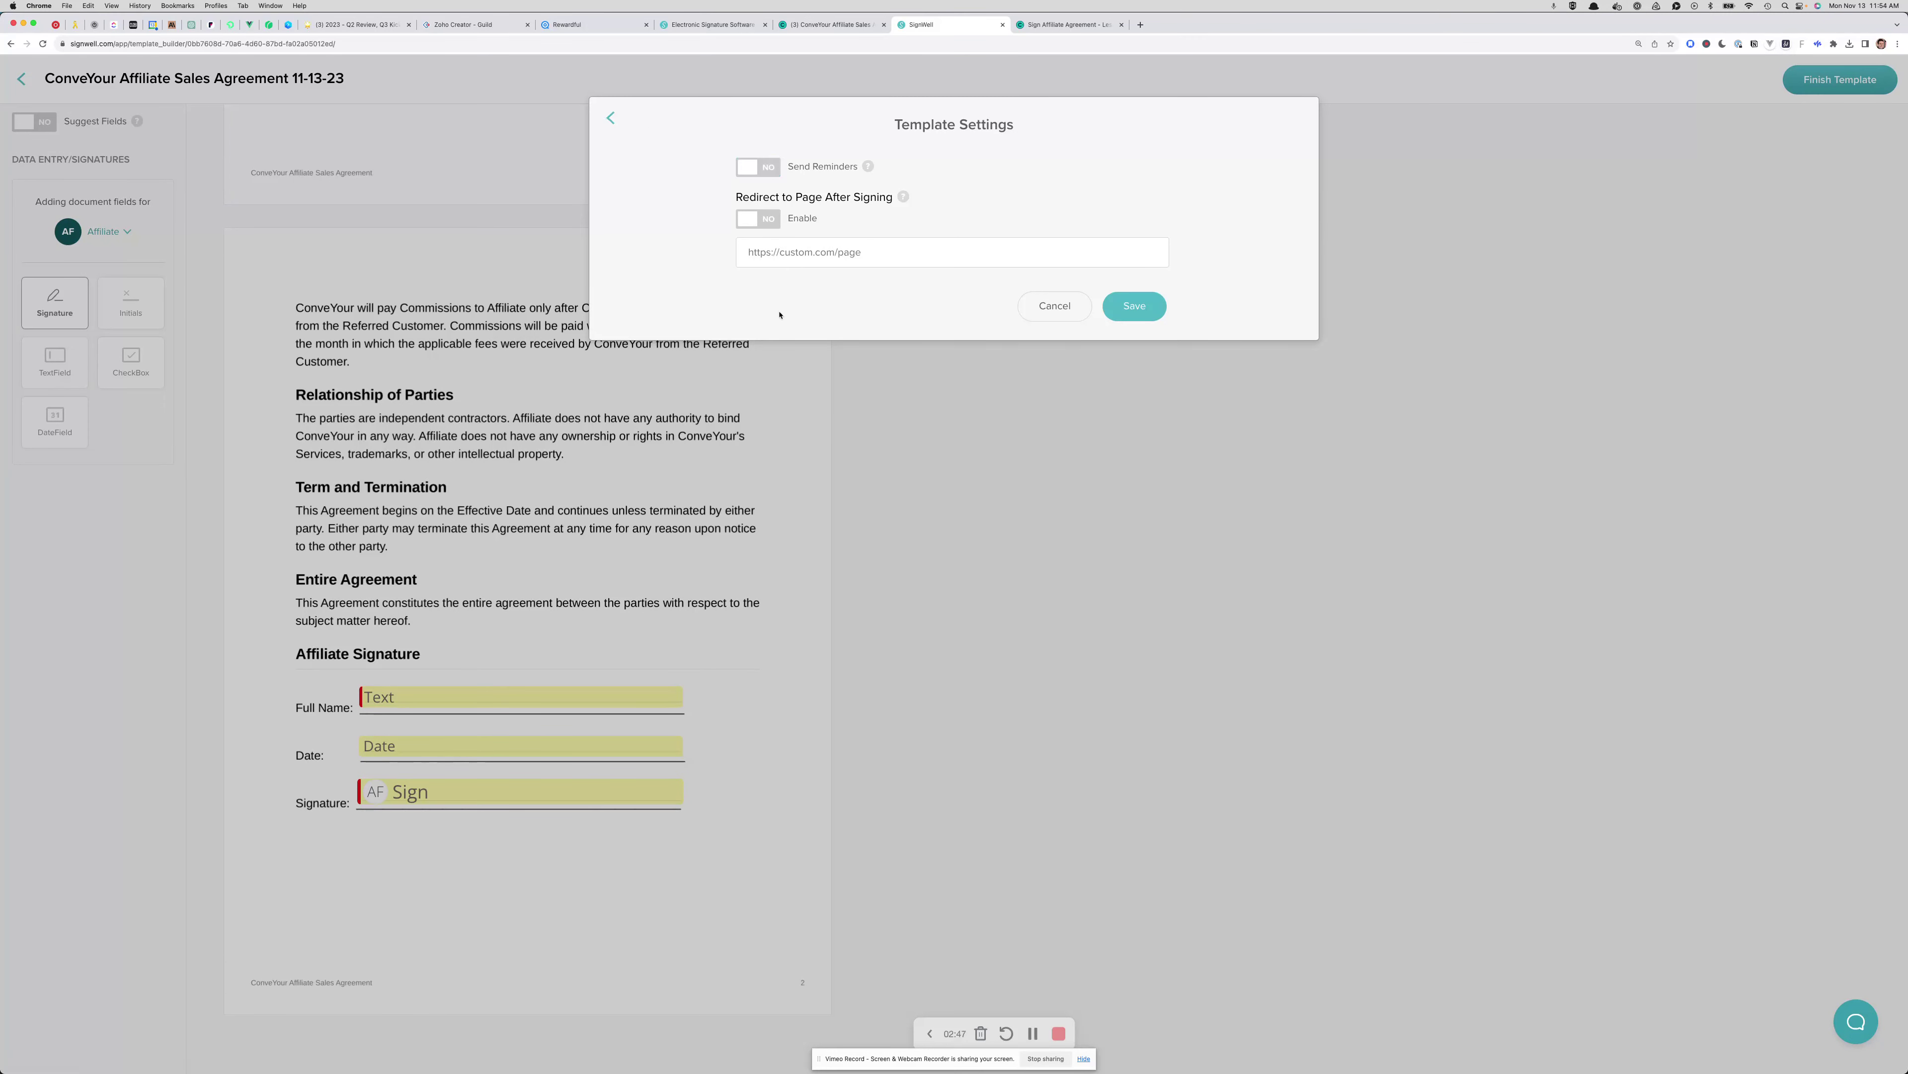
{"action": "left_click", "coordinate": [612, 120]}
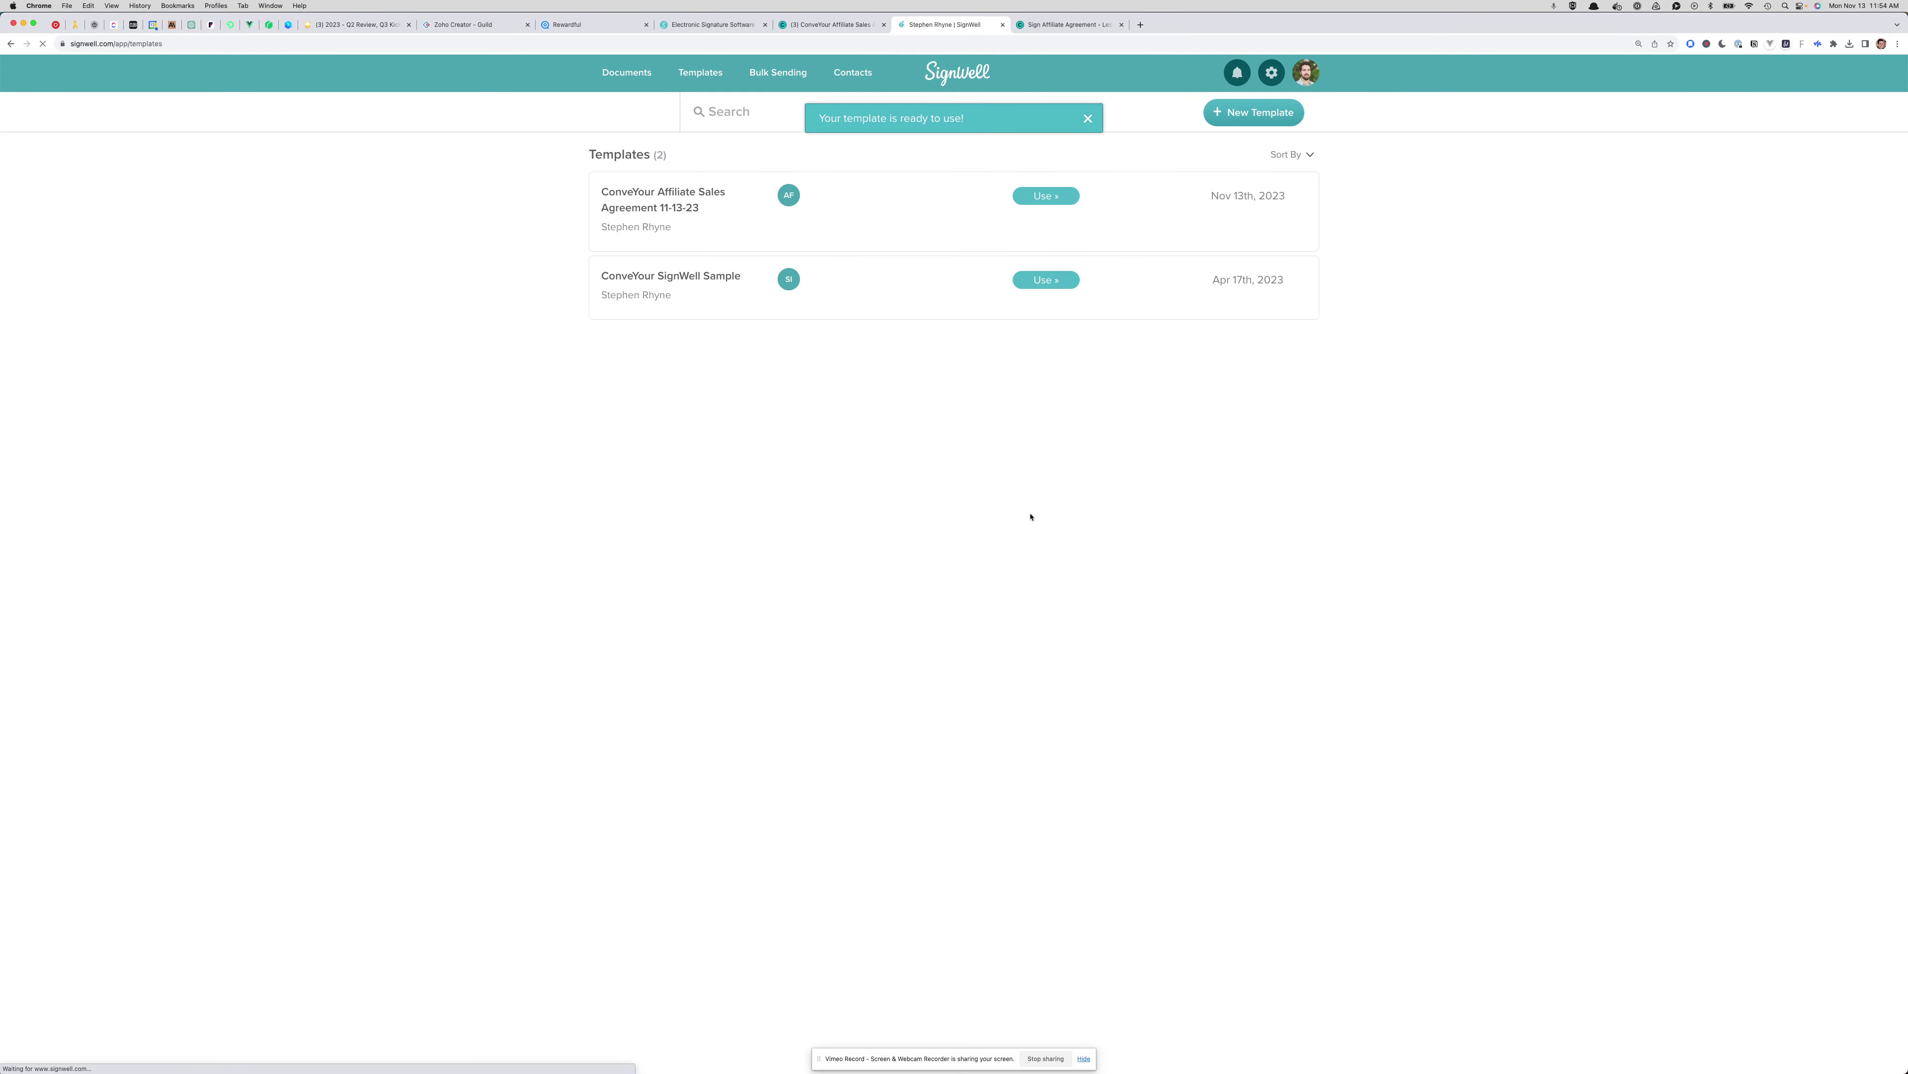
Open the saved ConveYour Affiliate Sales Agreement 11-13-23 template and copy its ID
{"action": "left_click", "coordinate": [716, 233]}
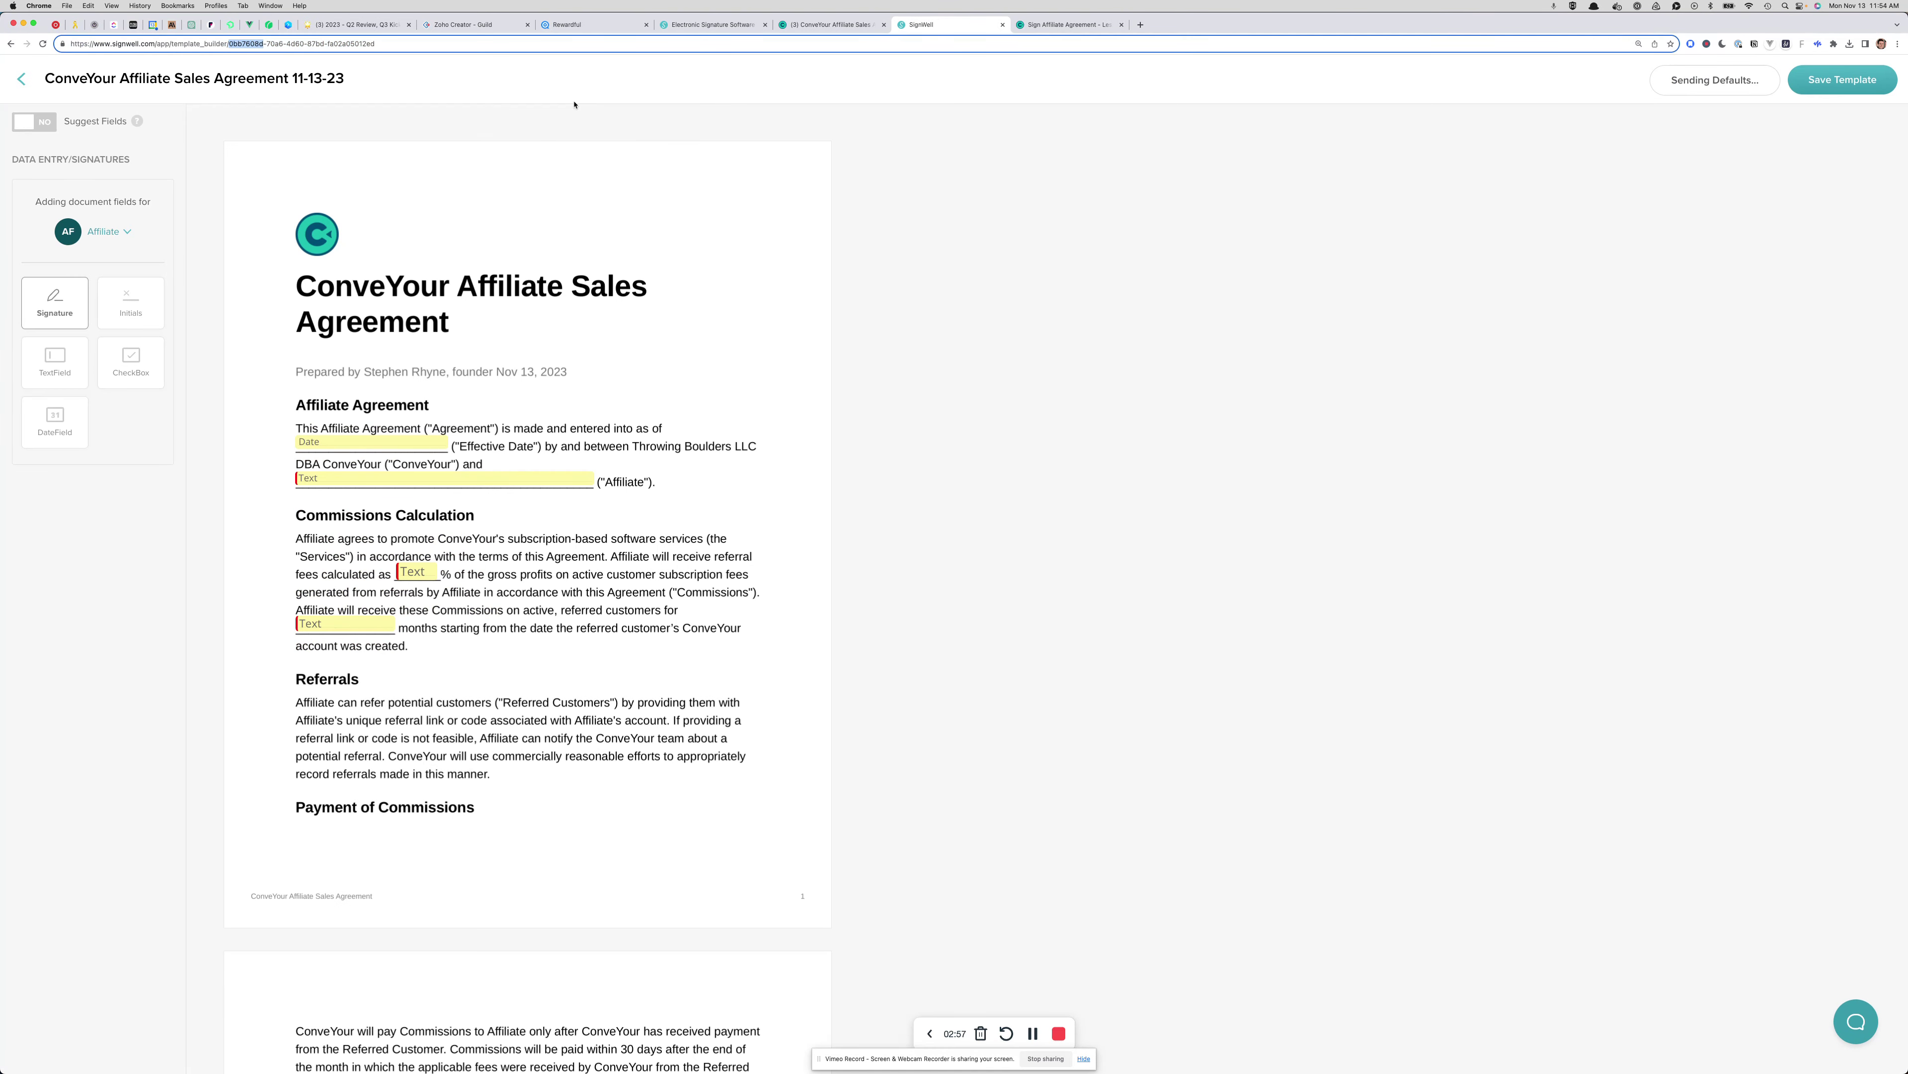
{"action": "left_click_drag", "start_coordinate": [229, 43], "coordinate": [574, 104]}
{"action": "key", "text": "super+c"}
{"action": "left_click", "coordinate": [833, 27]}
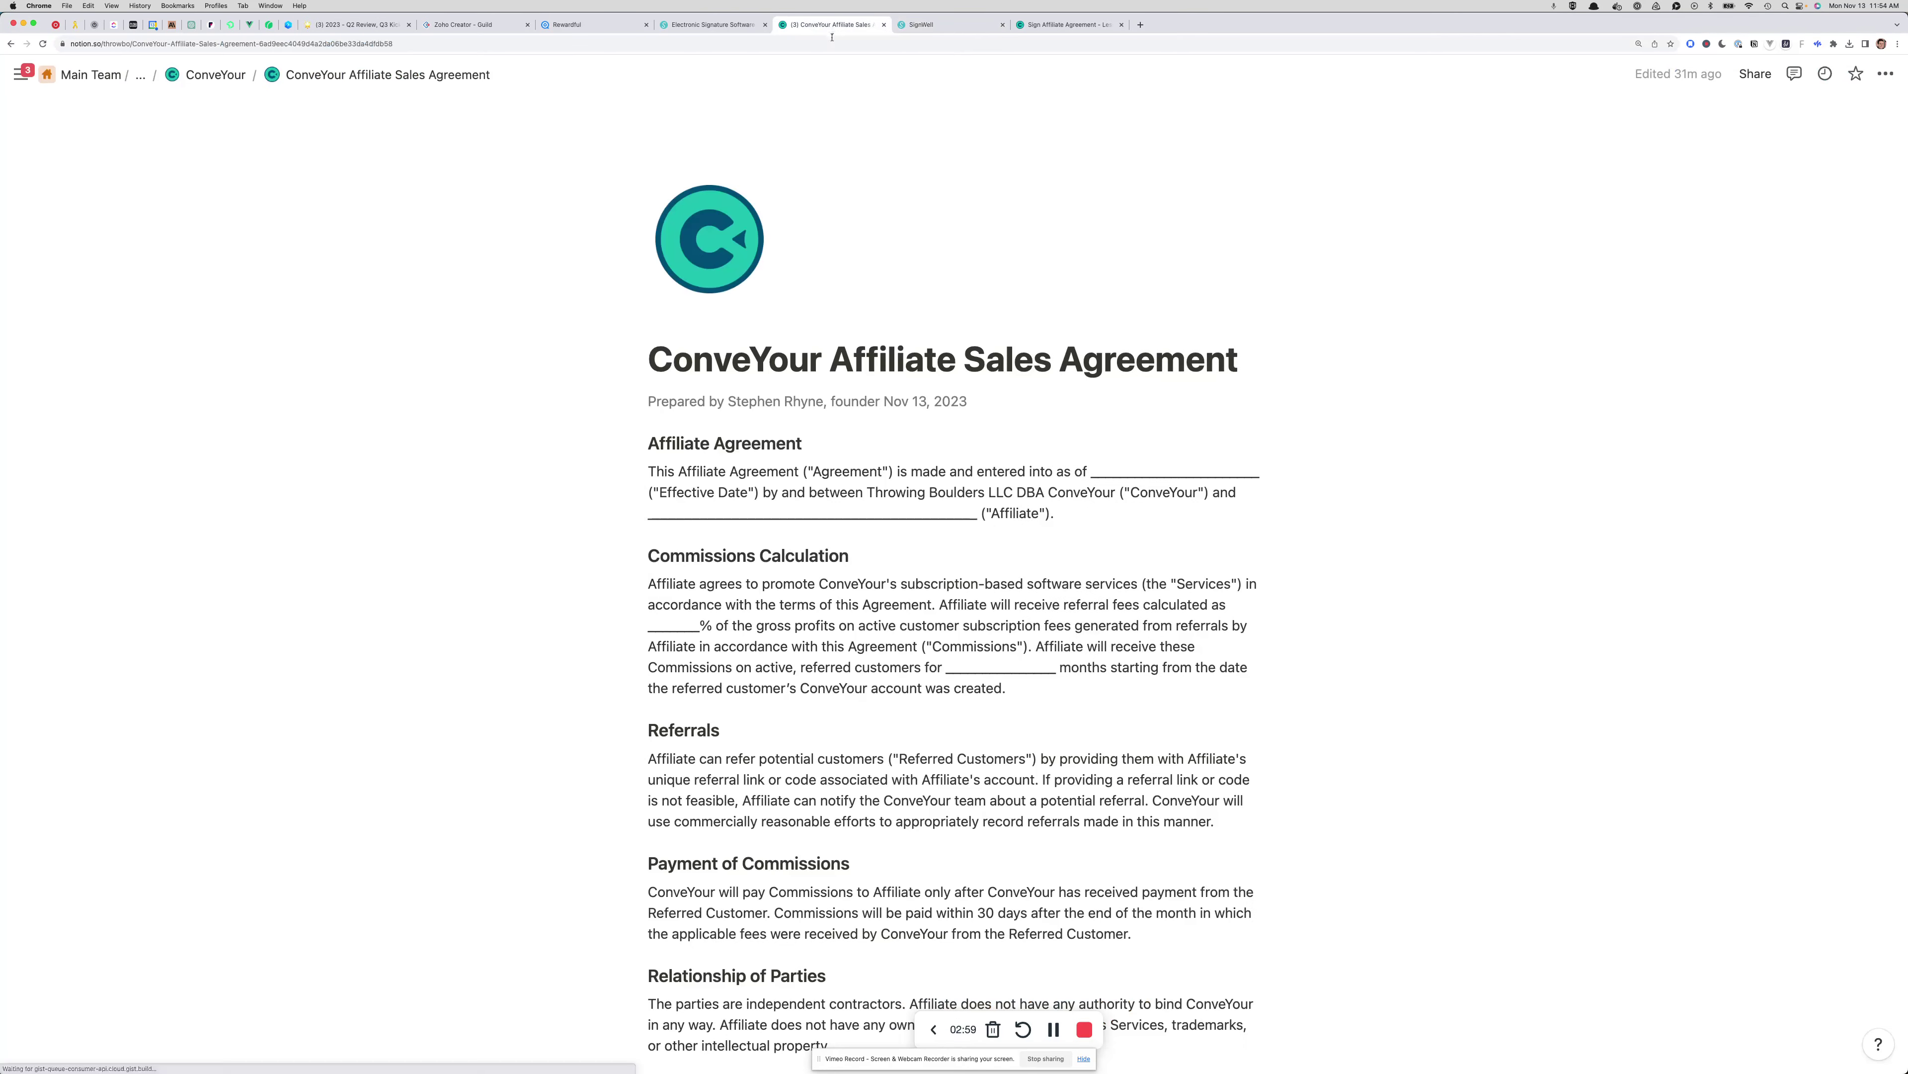
Add a Signwell item to the lesson and paste the copied template ID
{"action": "left_click", "coordinate": [1066, 25]}
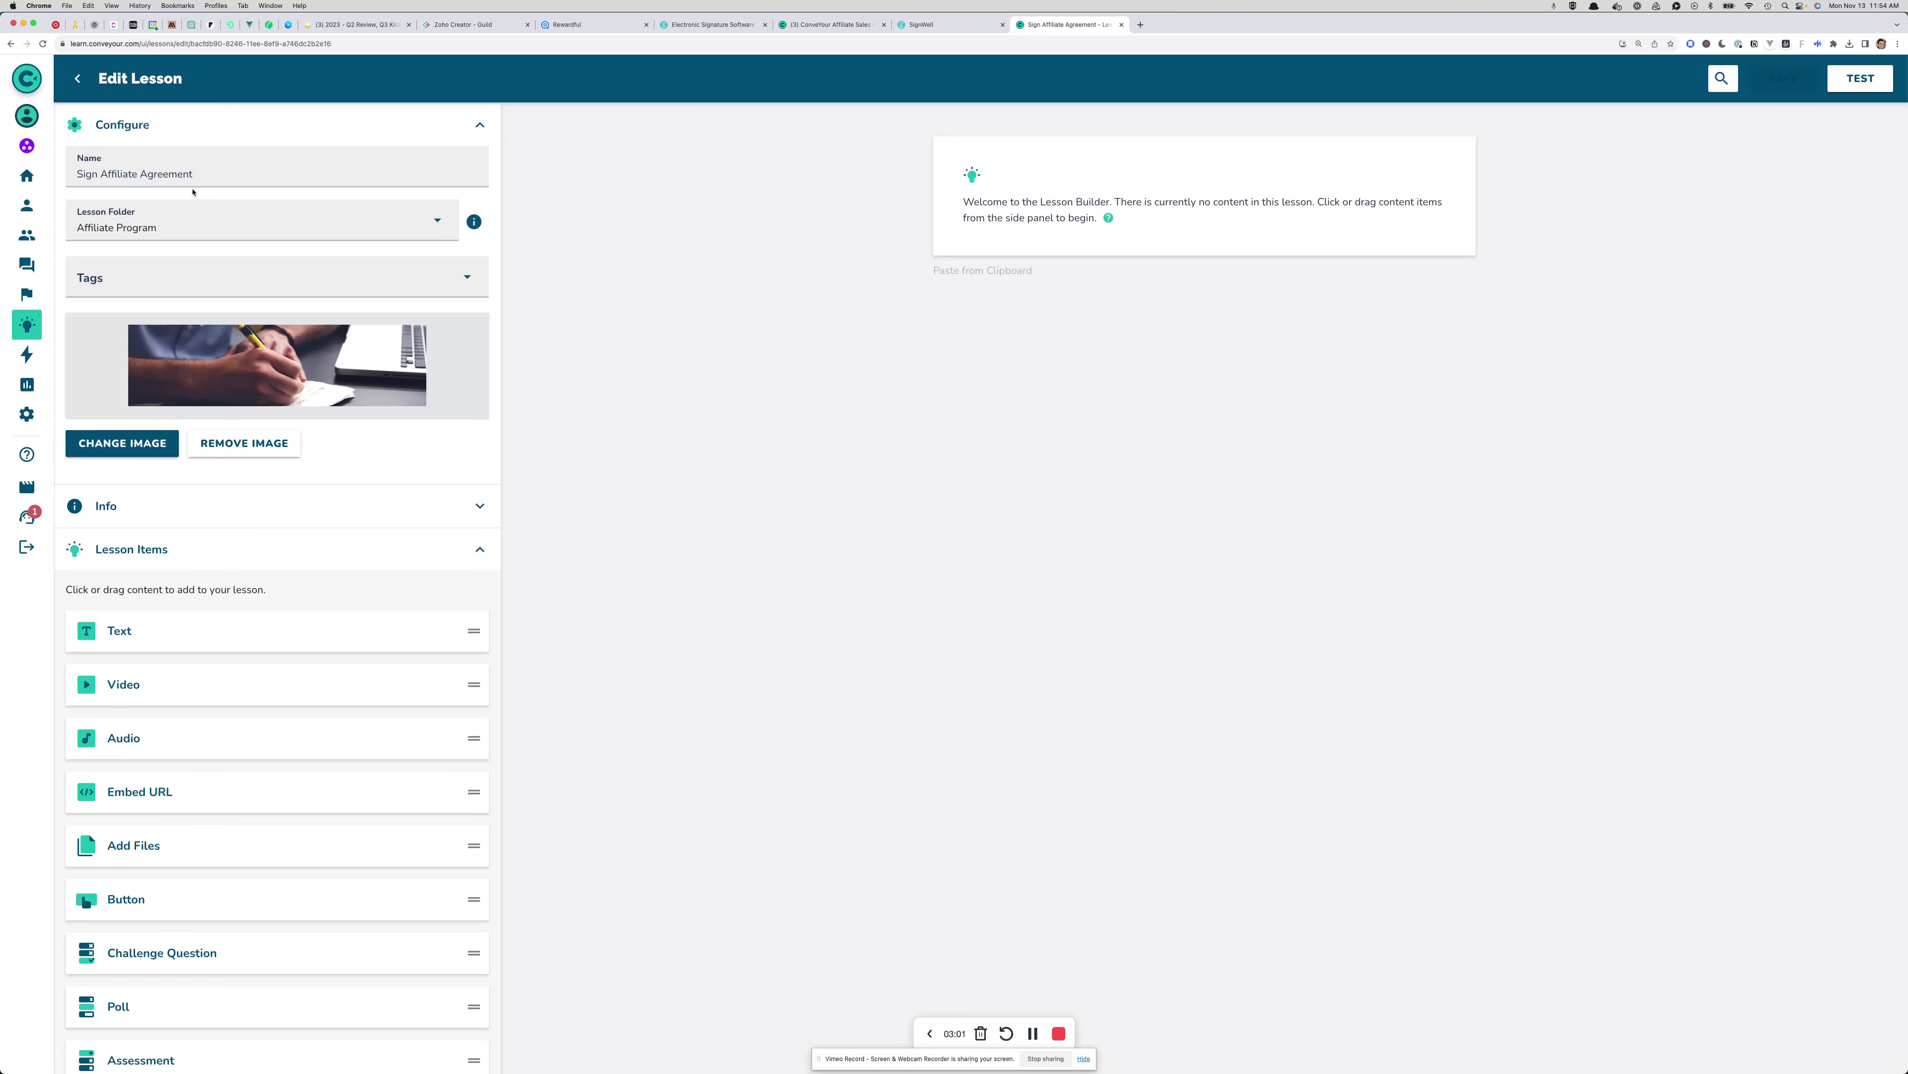
{"action": "scroll", "coordinate": [269, 801], "scroll_direction": "down", "scroll_amount": 10}
{"action": "scroll", "coordinate": [269, 796], "scroll_direction": "up", "scroll_amount": 10}
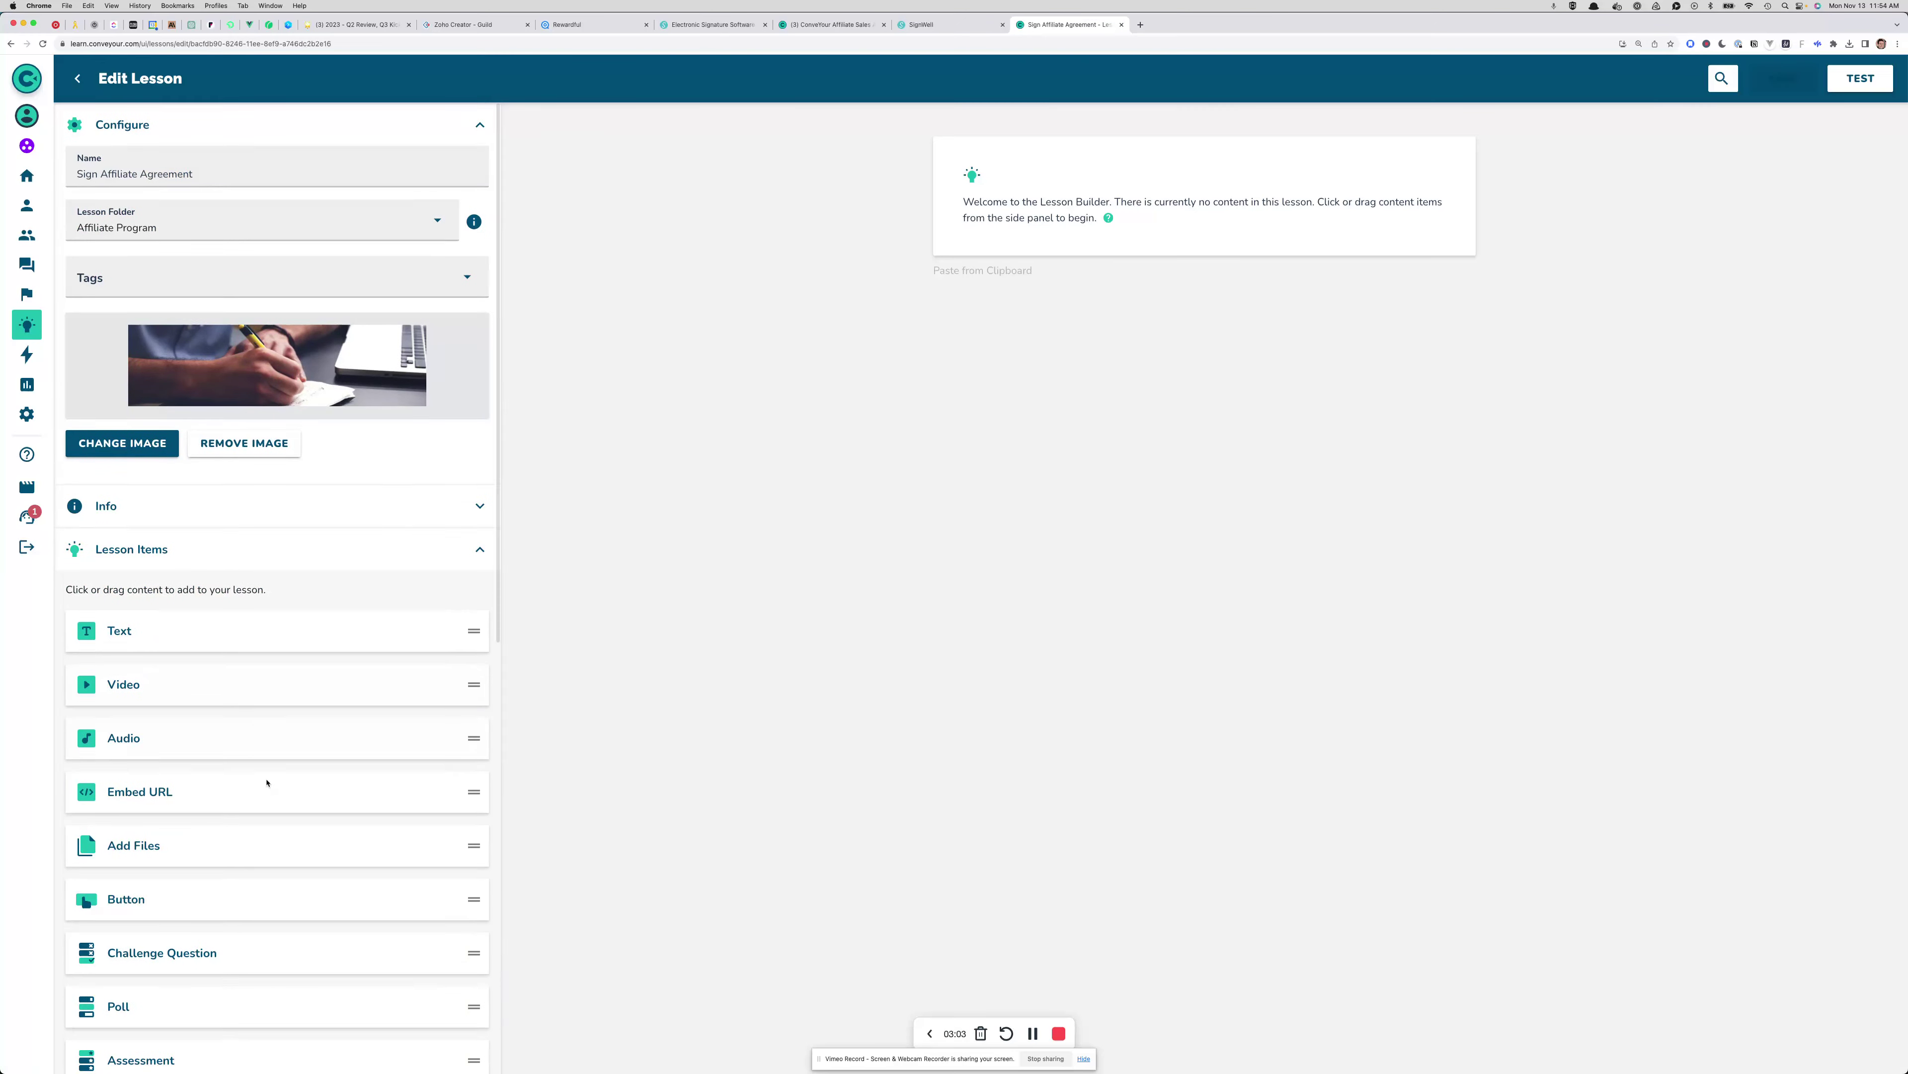
{"action": "scroll", "coordinate": [267, 783], "scroll_direction": "down", "scroll_amount": 10}
{"action": "left_click_drag", "start_coordinate": [180, 985], "coordinate": [984, 189]}
{"action": "left_click", "coordinate": [989, 232]}
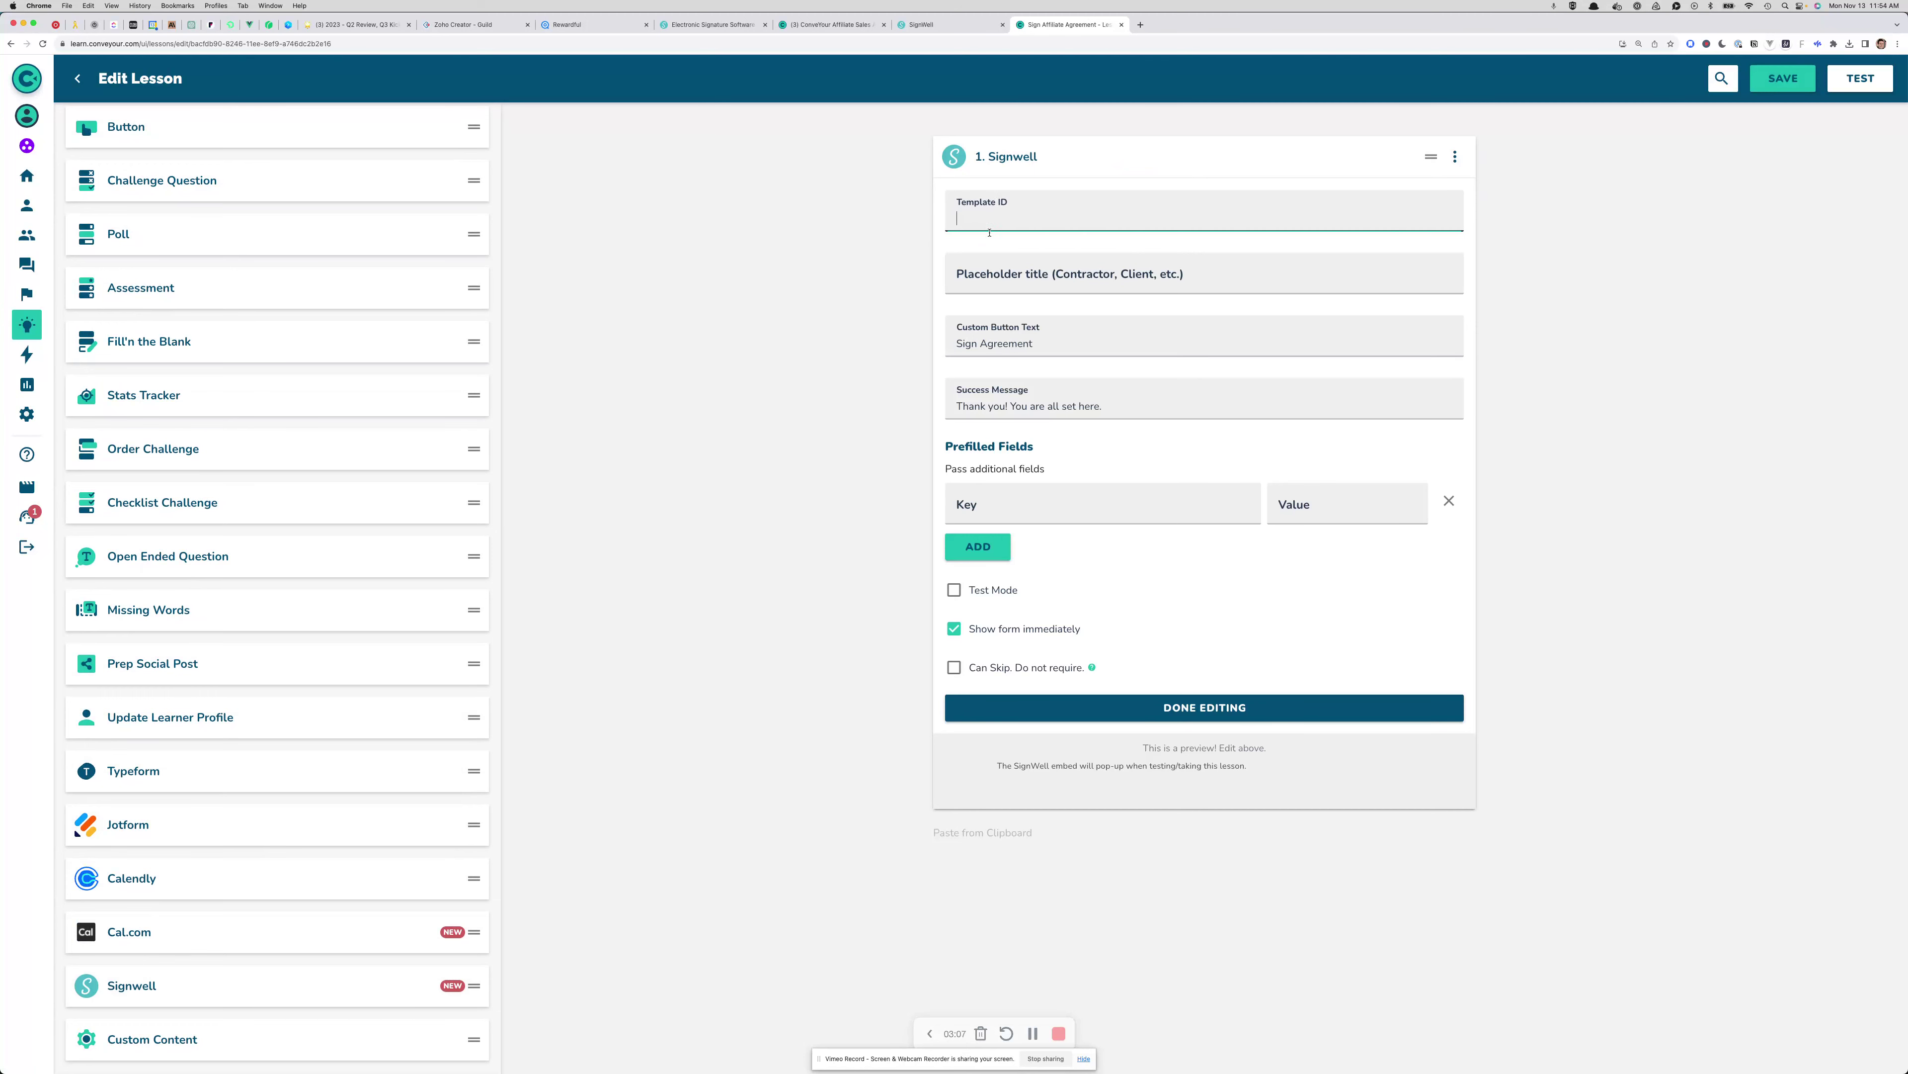
{"action": "key", "text": "super+v"}
Set placeholder title Affiliate and button text 'Sign Agreement Agreement'
{"action": "left_click", "coordinate": [1009, 288]}
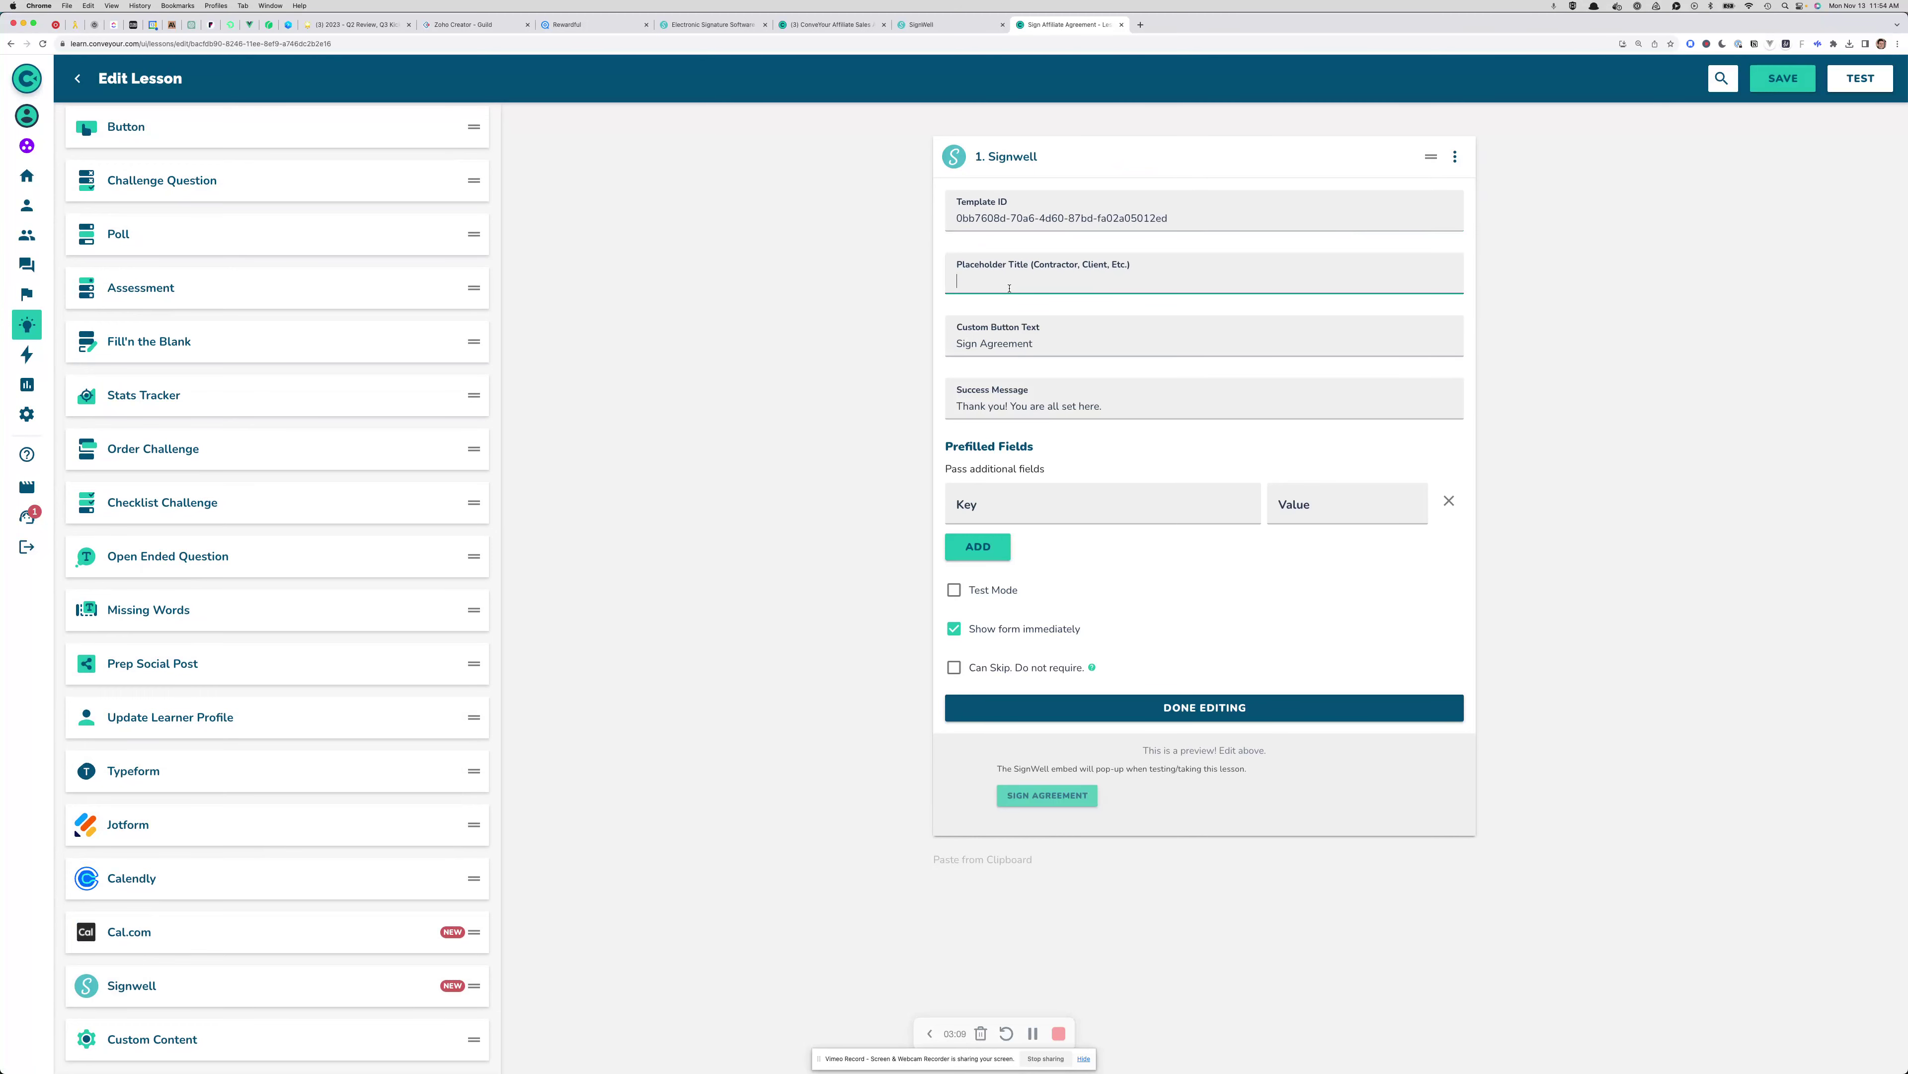
{"action": "type", "text": "f"}
{"action": "key", "text": "BackSpace"}
{"action": "type", "text": "Affiliate"}
{"action": "left_click", "coordinate": [1106, 343]}
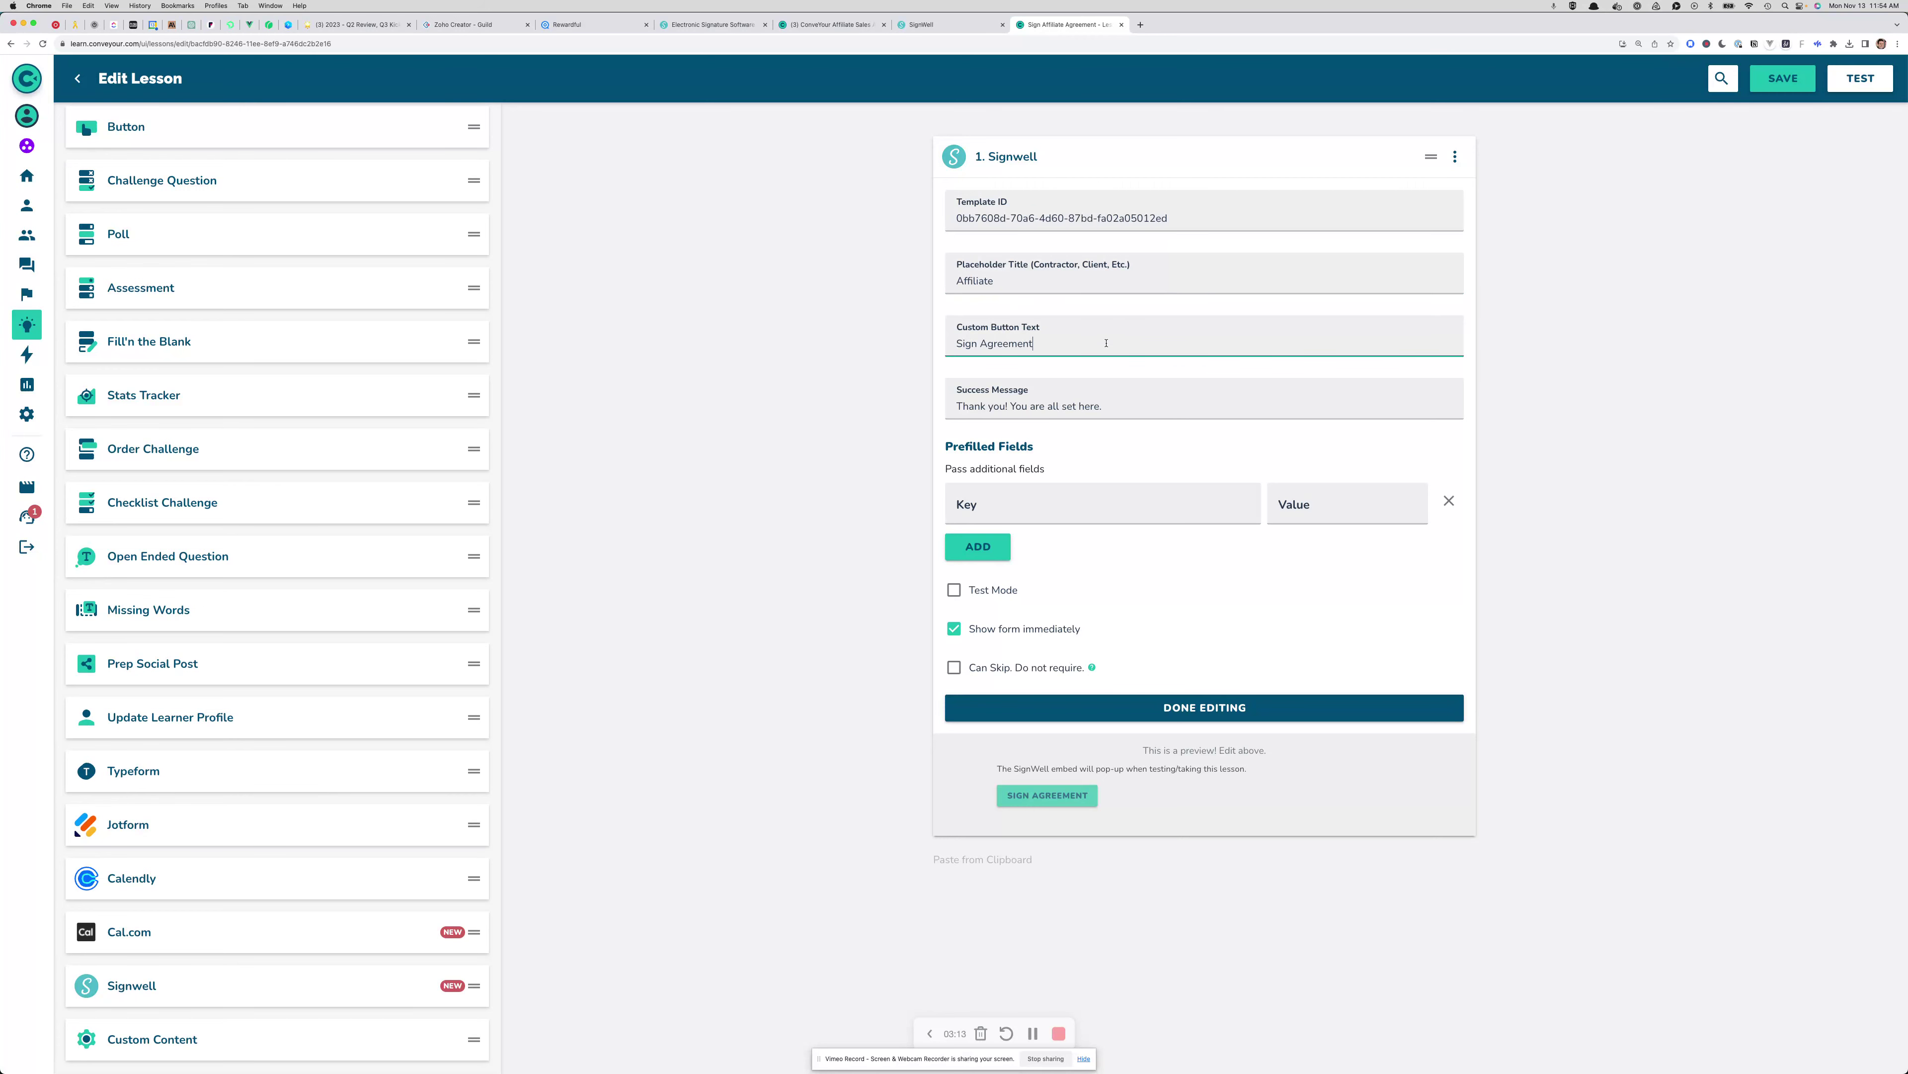
{"action": "type", "text": "Agreement"}
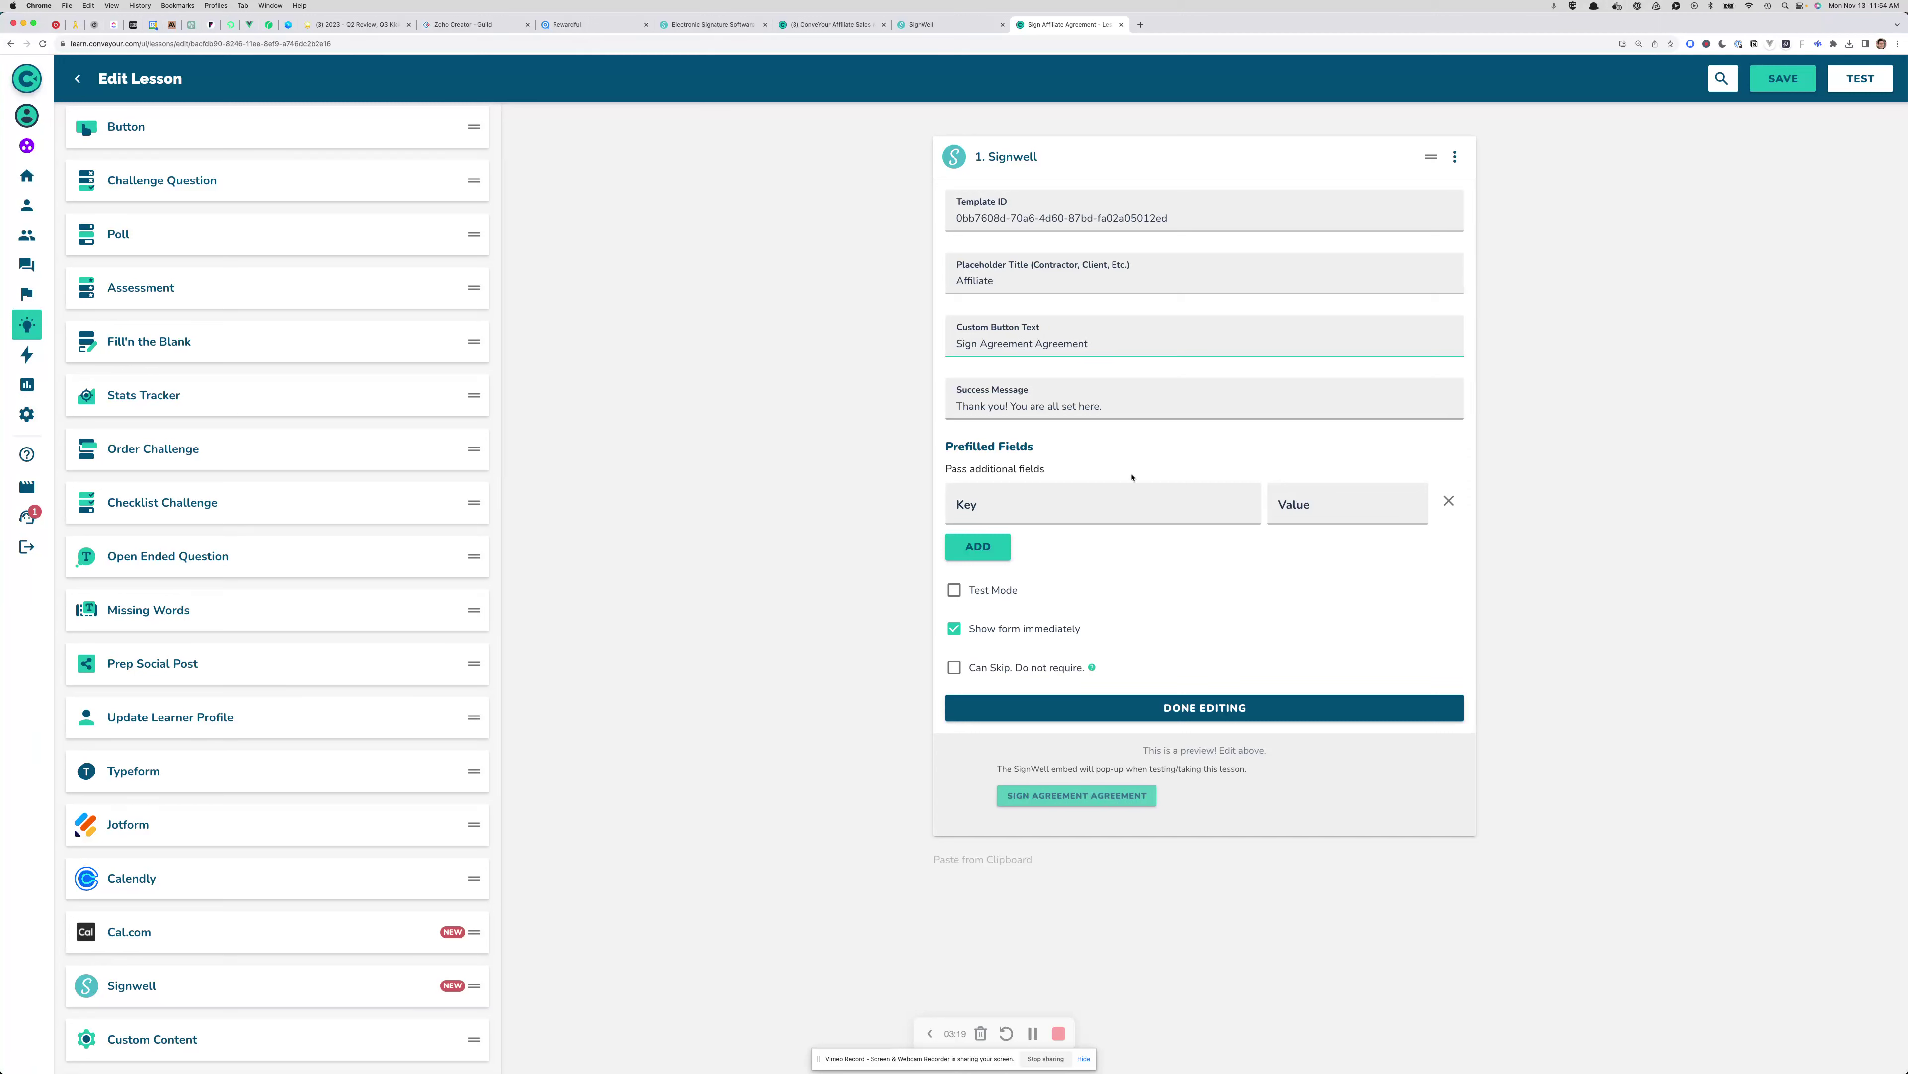
Prefill affiliateName1, affiliatePerc, affiliateMonths and affiliateName2, then enable Test Mode
{"action": "left_click", "coordinate": [1073, 524]}
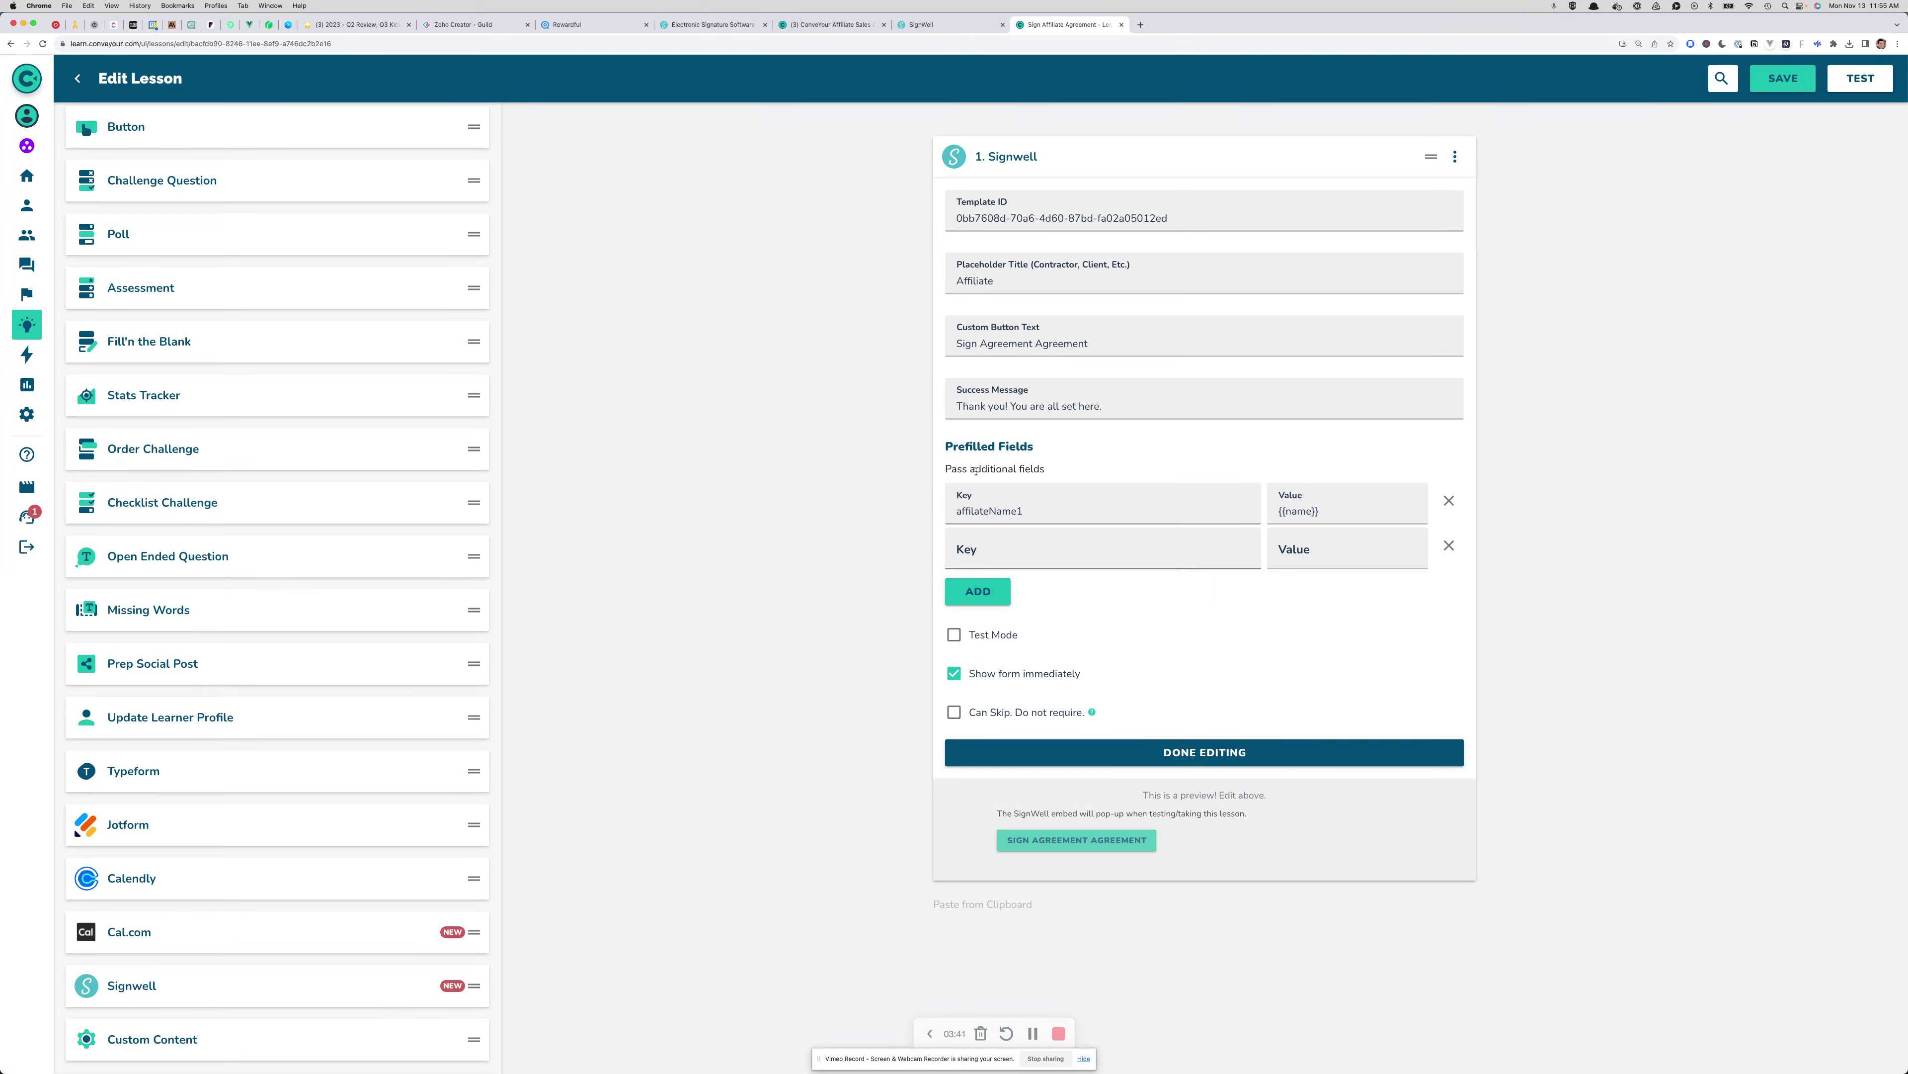
{"action": "left_click", "coordinate": [932, 25]}
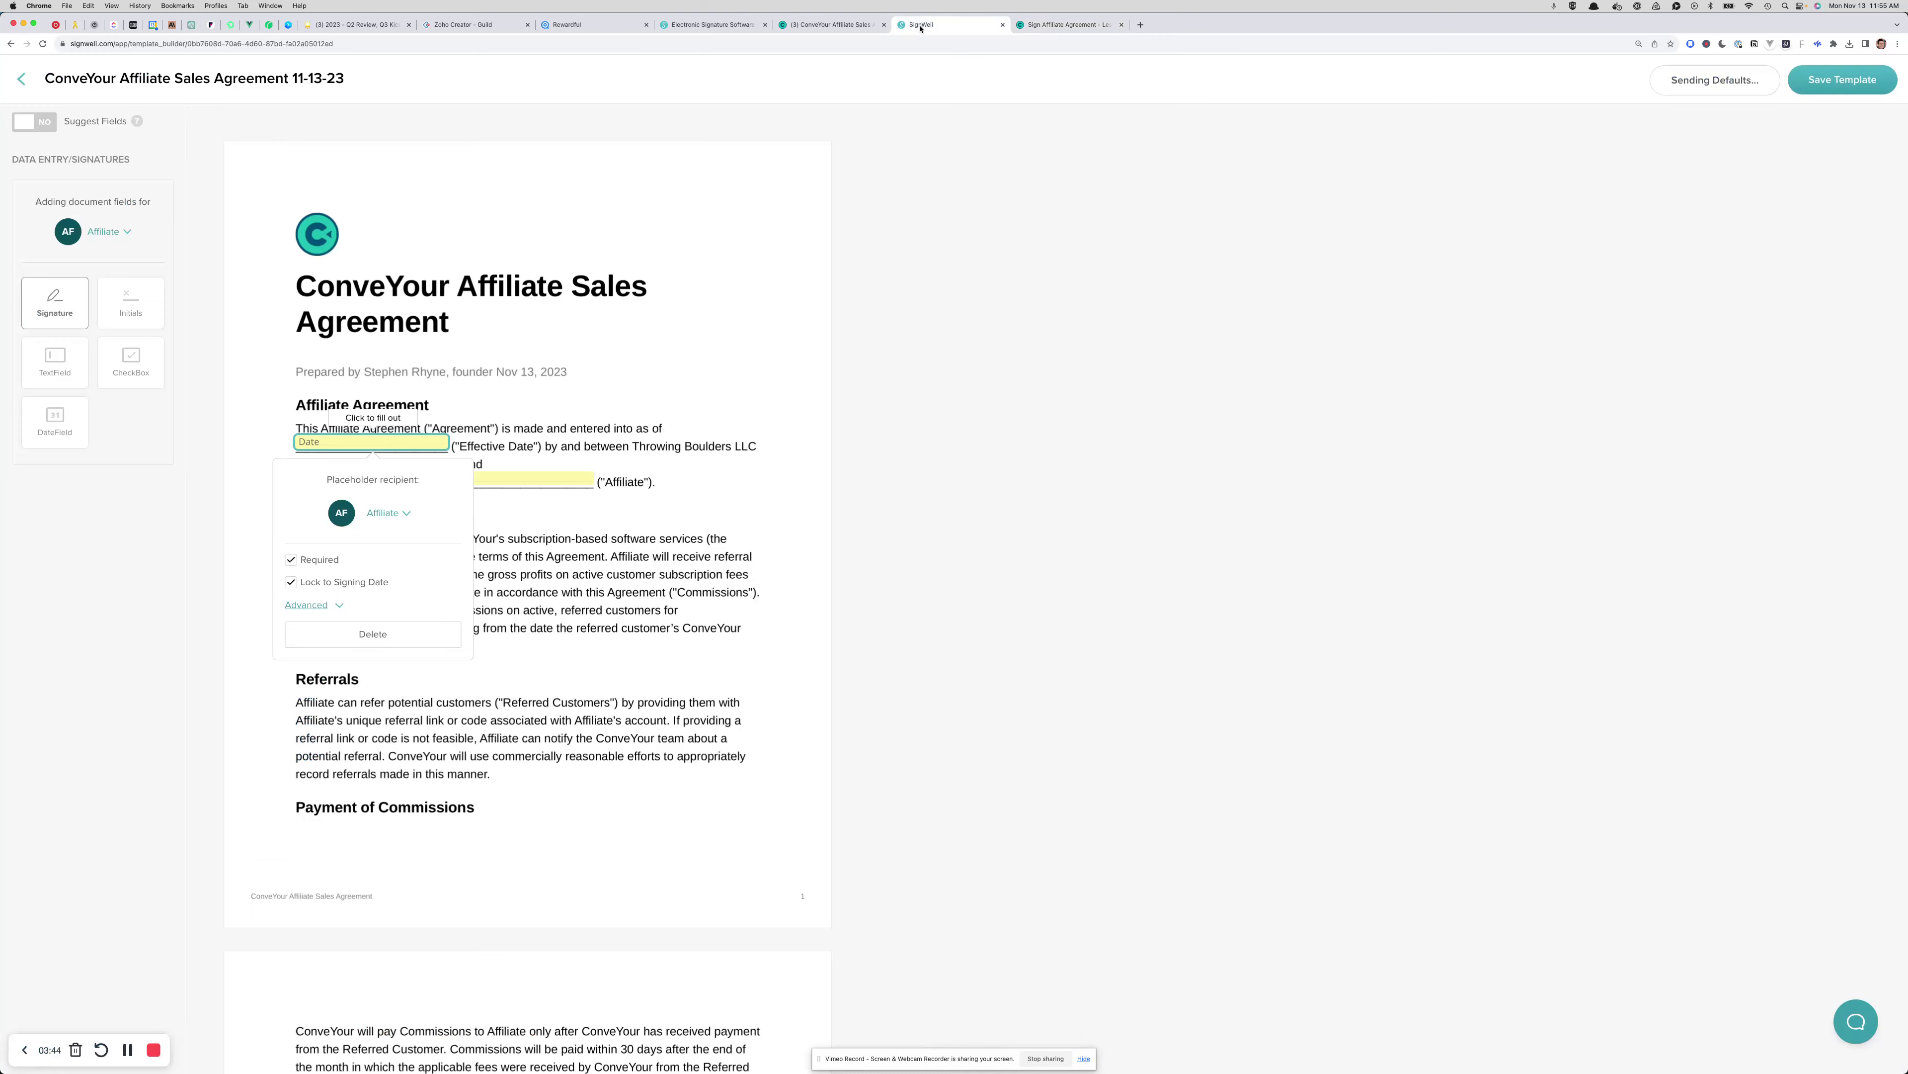
{"action": "left_click", "coordinate": [1055, 25]}
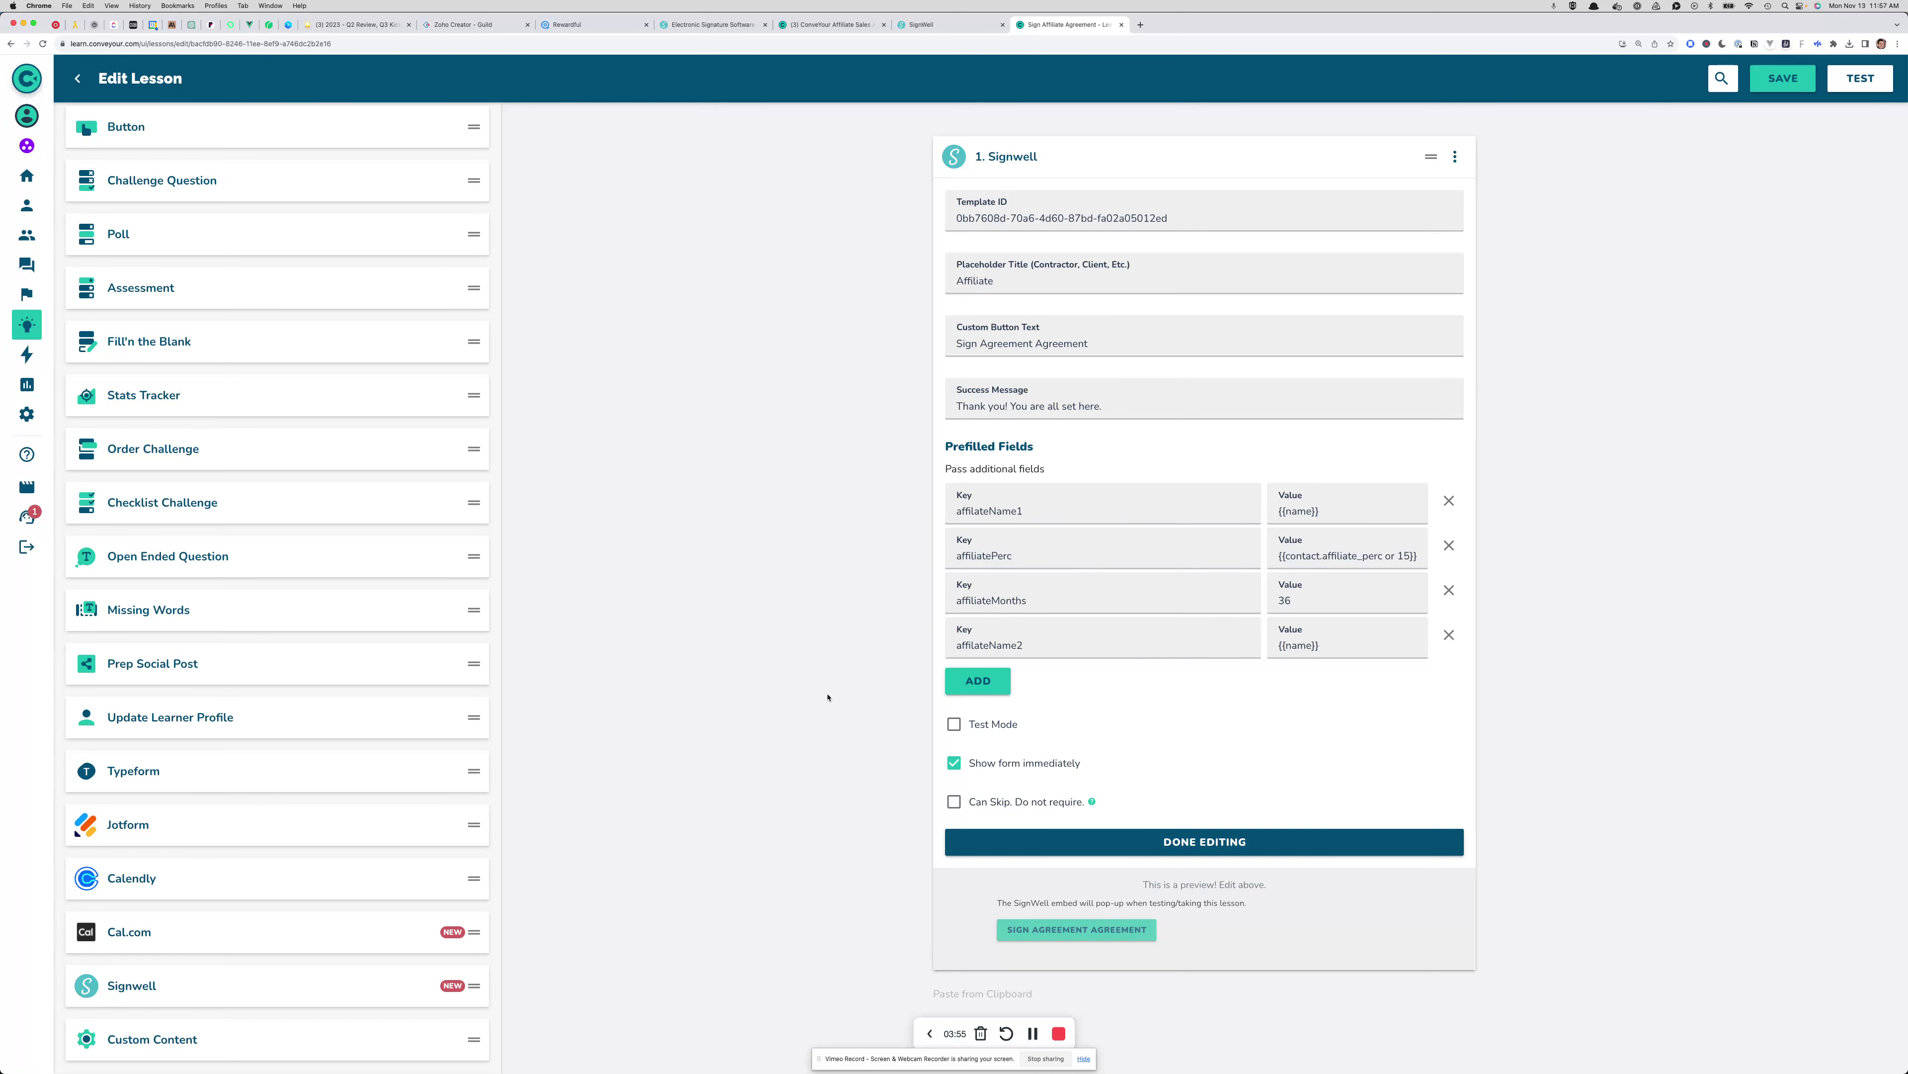
{"action": "left_click", "coordinate": [954, 724]}
Finish editing the Signwell item and save the lesson
{"action": "left_click", "coordinate": [1087, 158]}
{"action": "left_click", "coordinate": [1783, 78]}
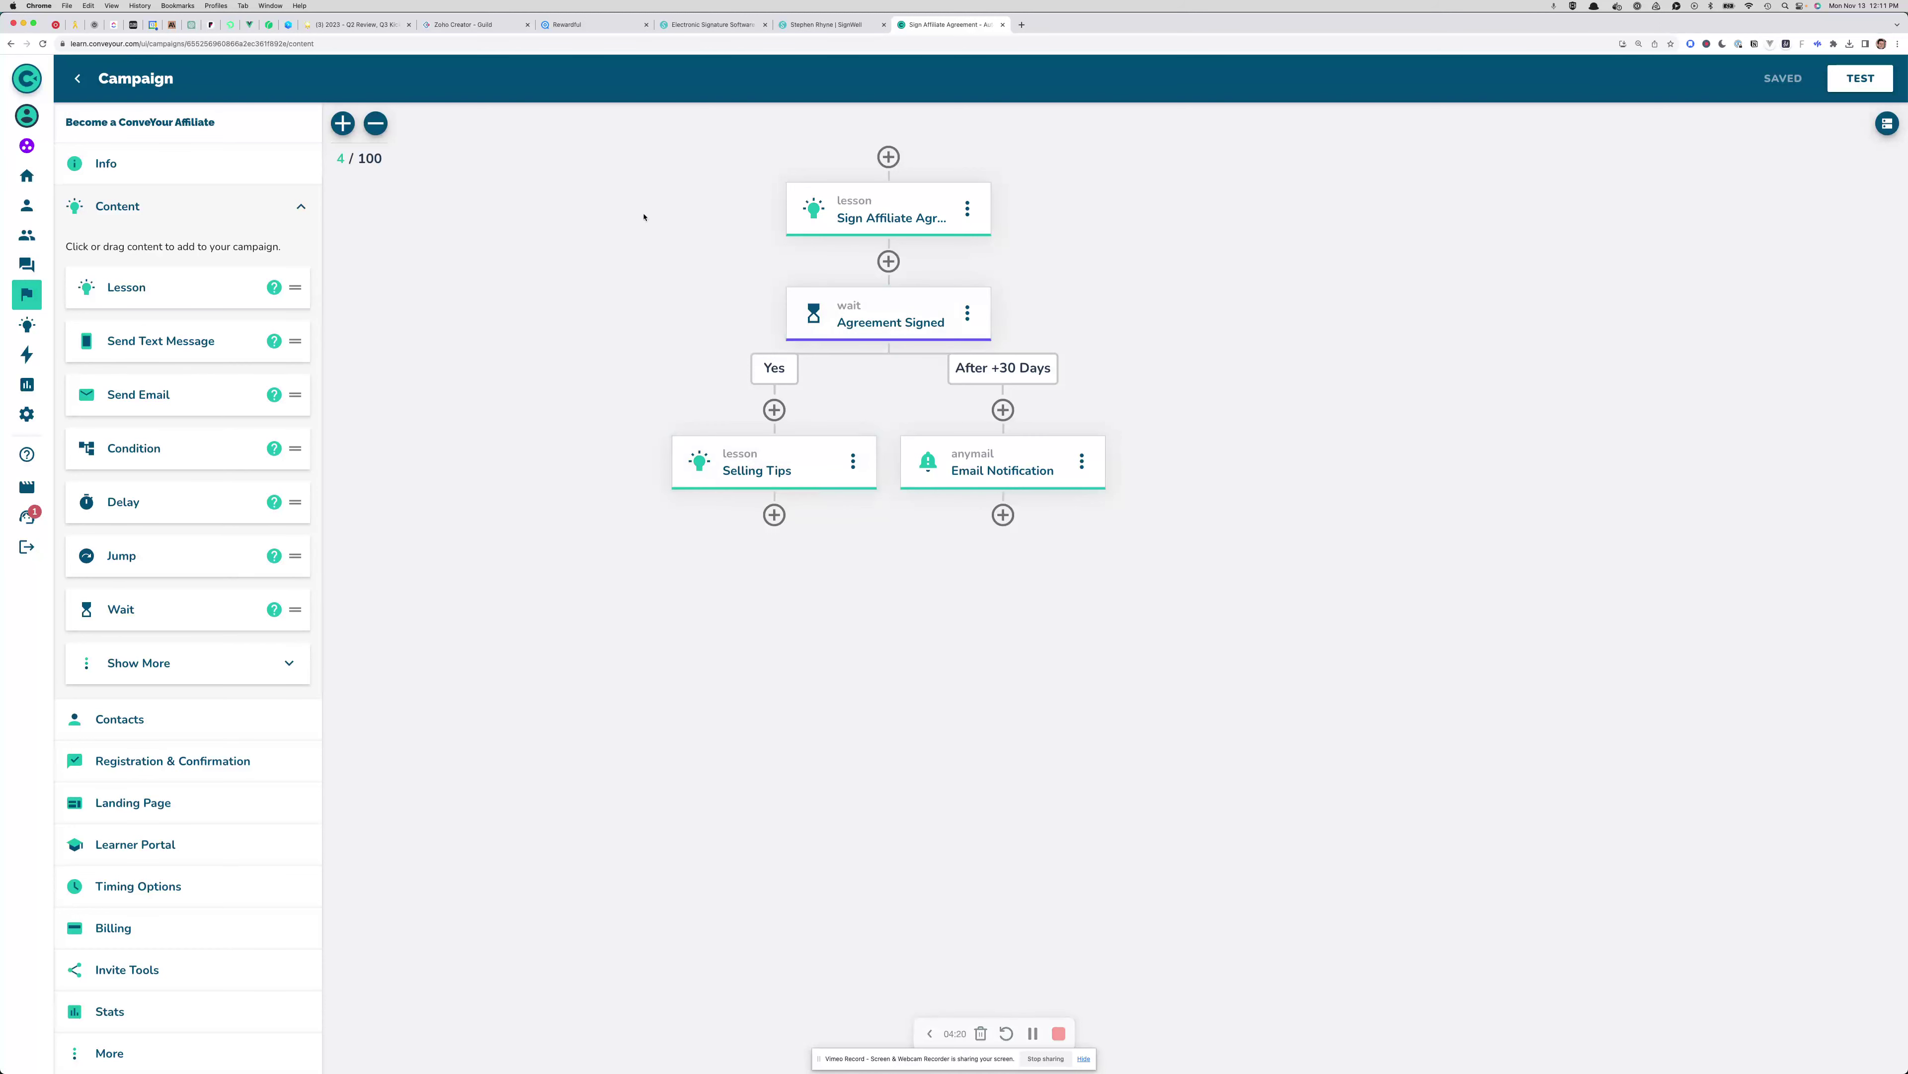
{"action": "left_click", "coordinate": [824, 199]}
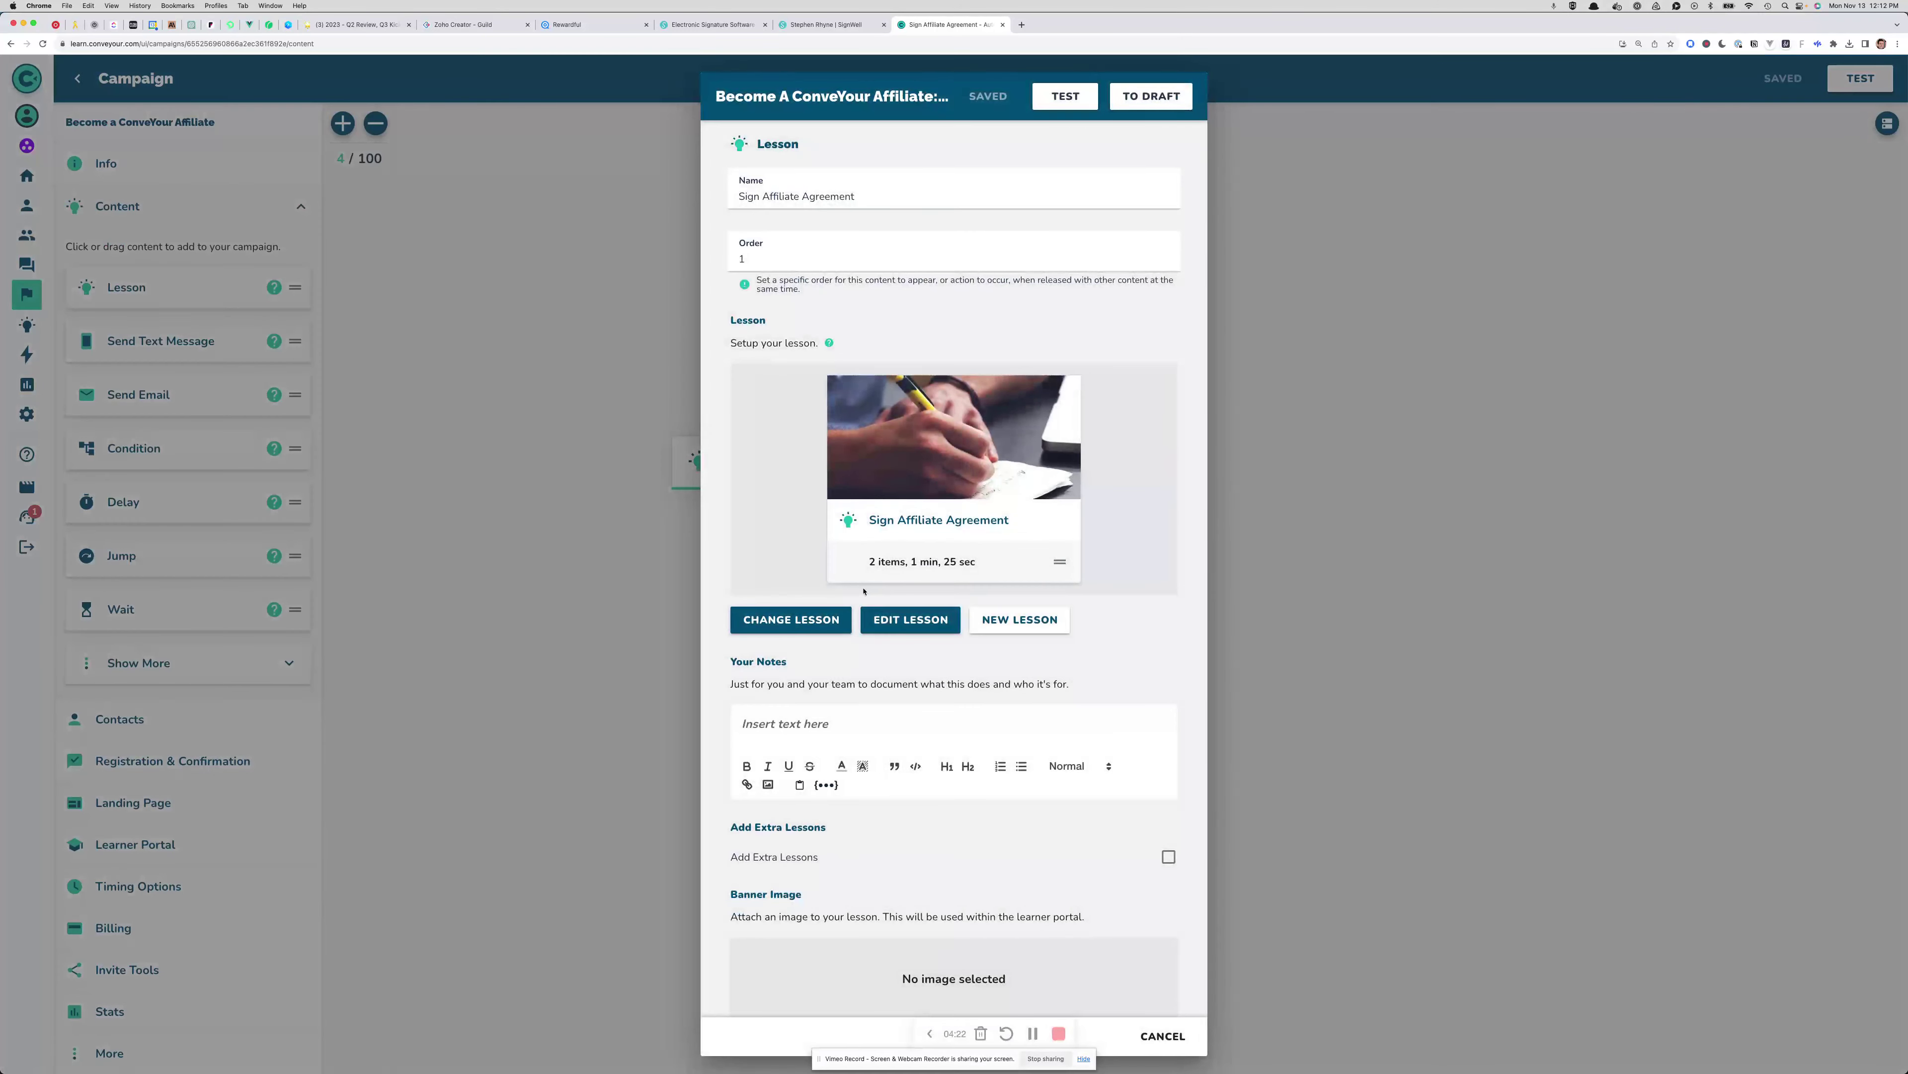
{"action": "left_click", "coordinate": [901, 623]}
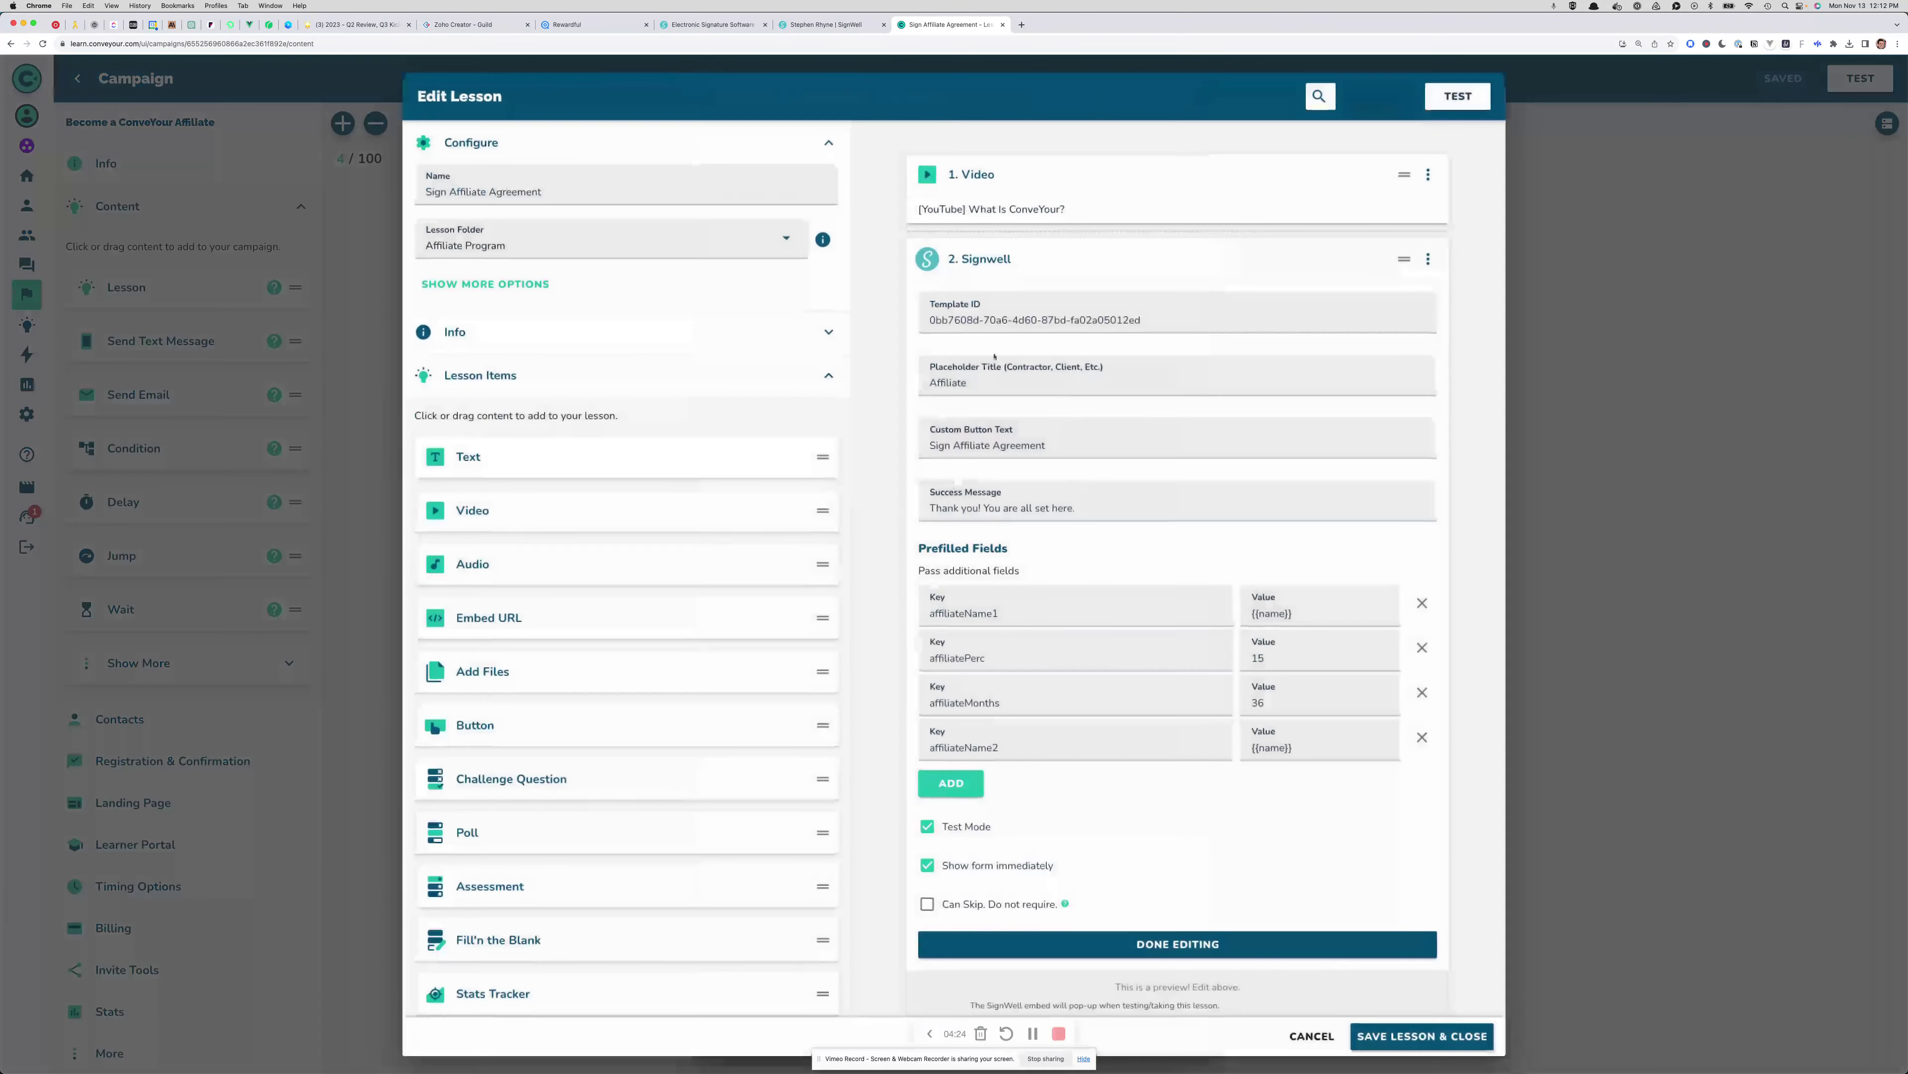
{"action": "left_click", "coordinate": [1016, 272]}
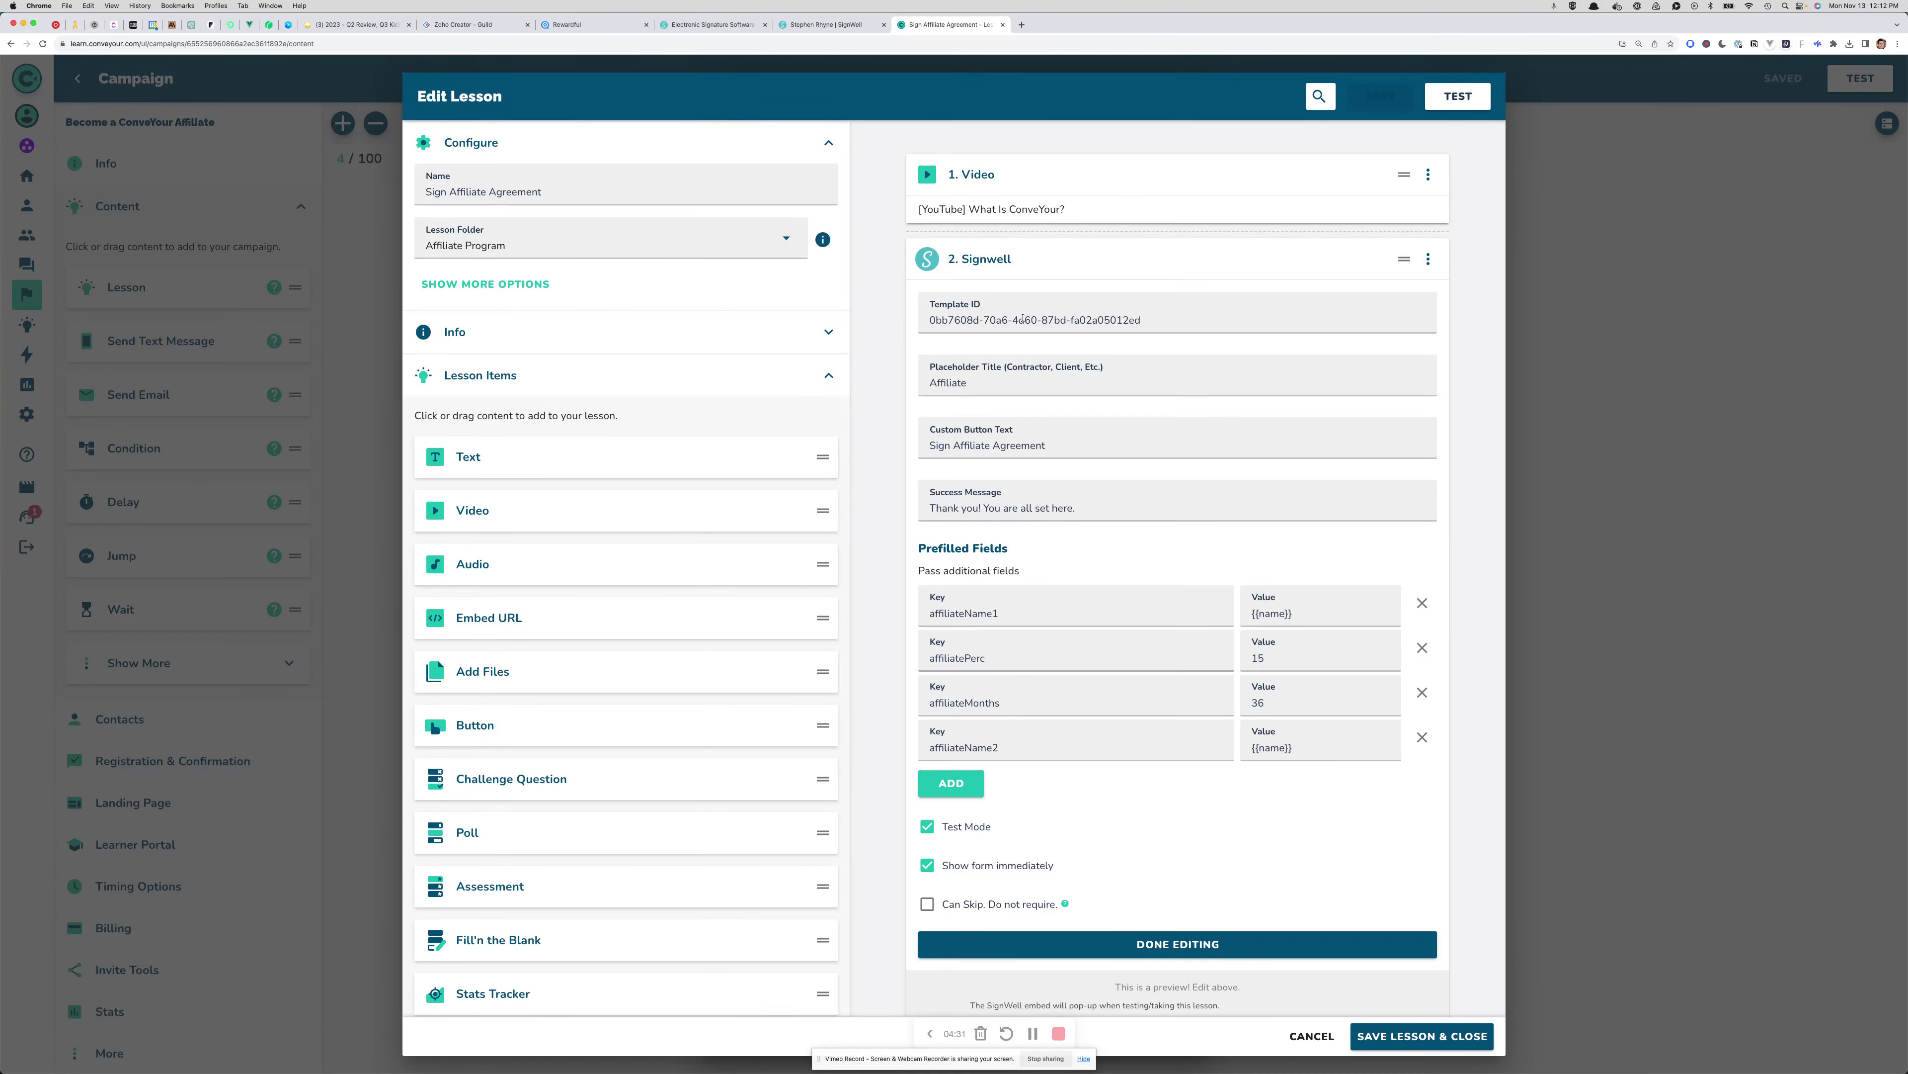
{"action": "left_click", "coordinate": [1003, 261]}
{"action": "left_click", "coordinate": [1012, 181]}
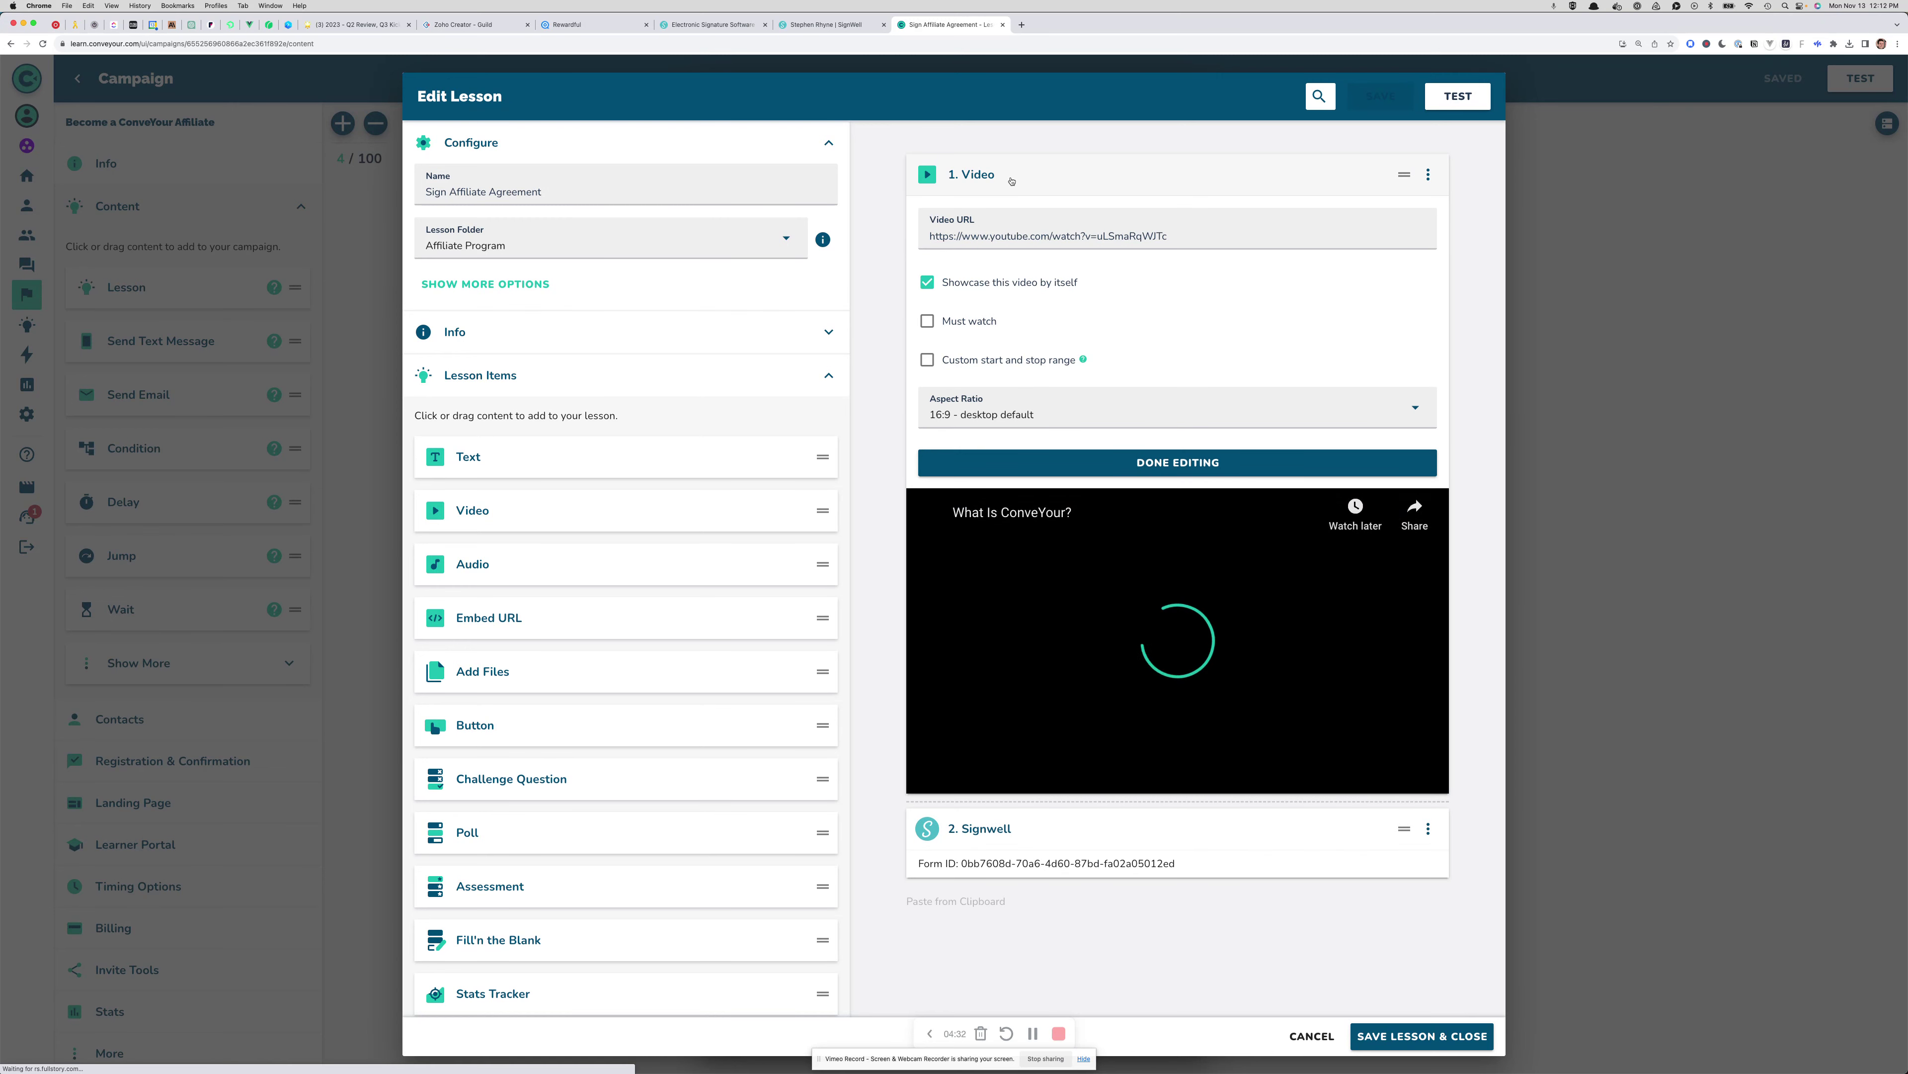
{"action": "left_click", "coordinate": [1006, 180]}
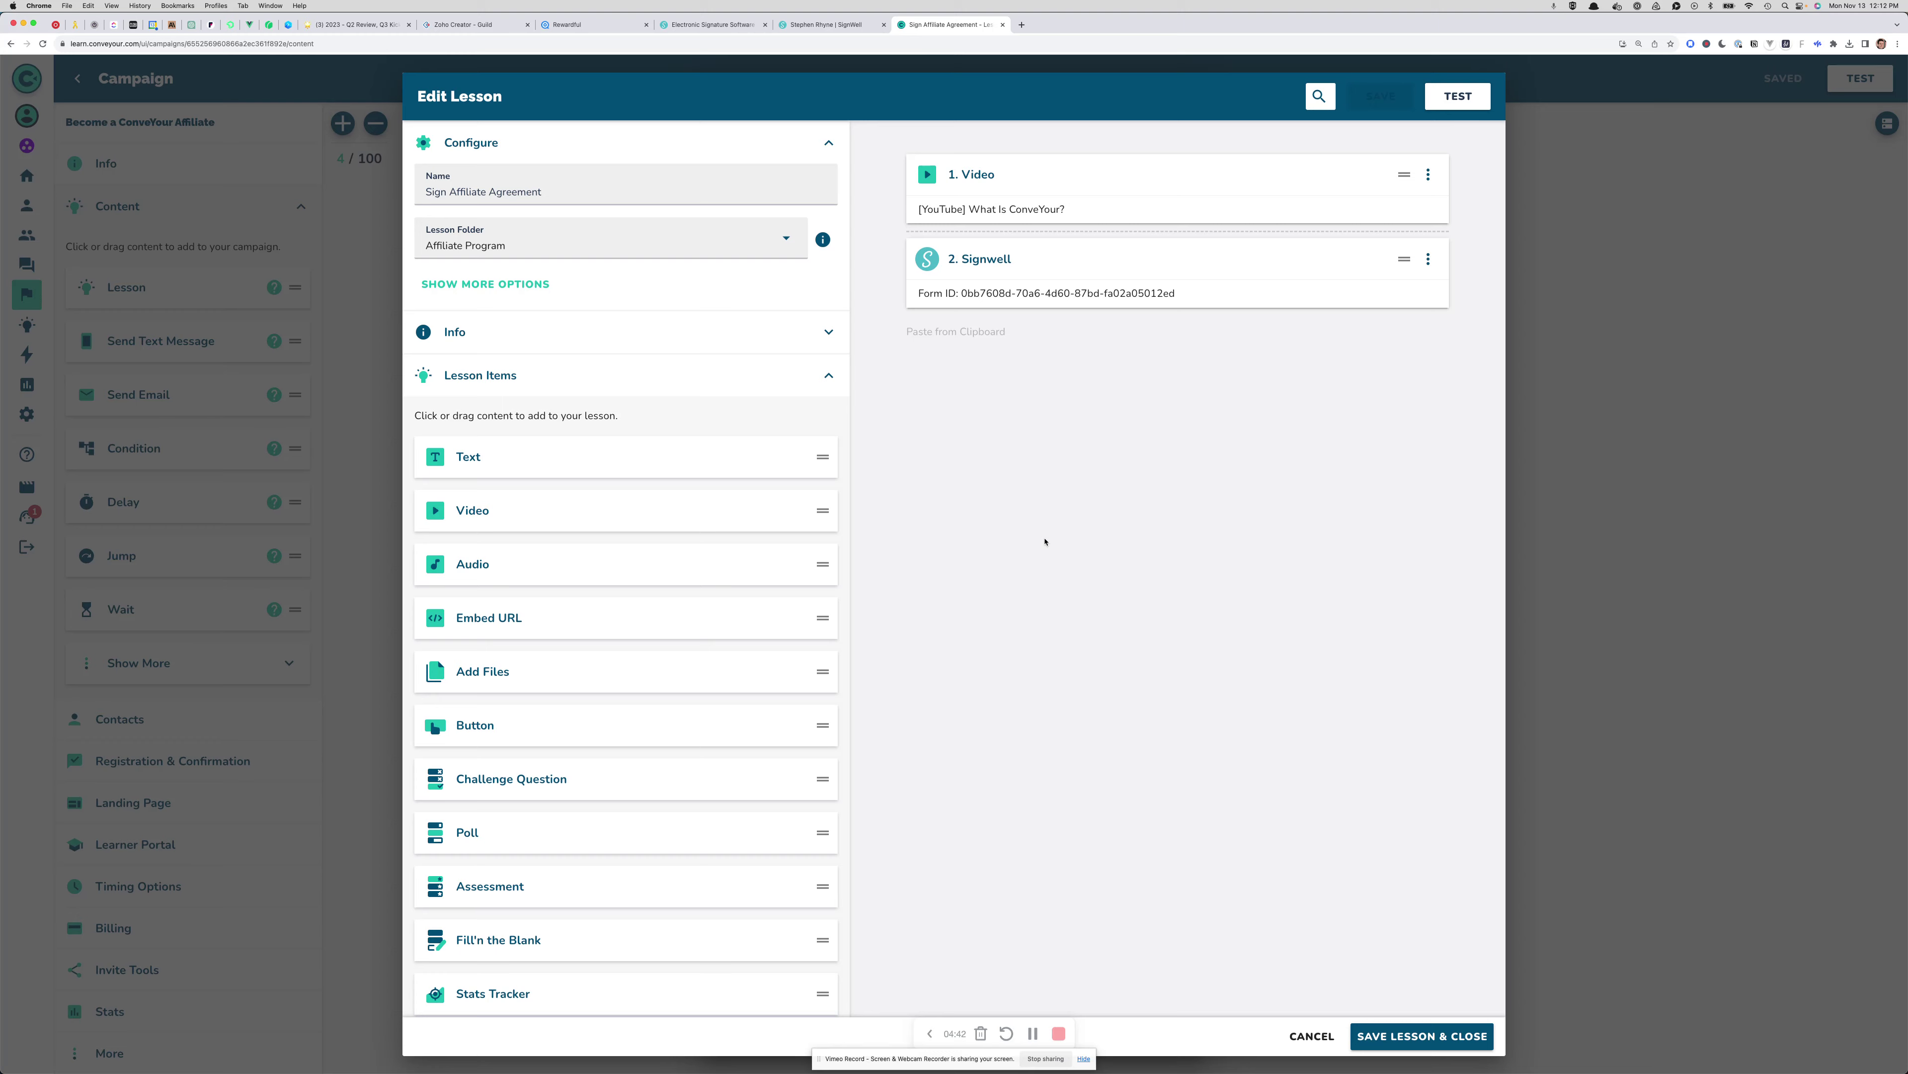
{"action": "left_click", "coordinate": [1588, 434]}
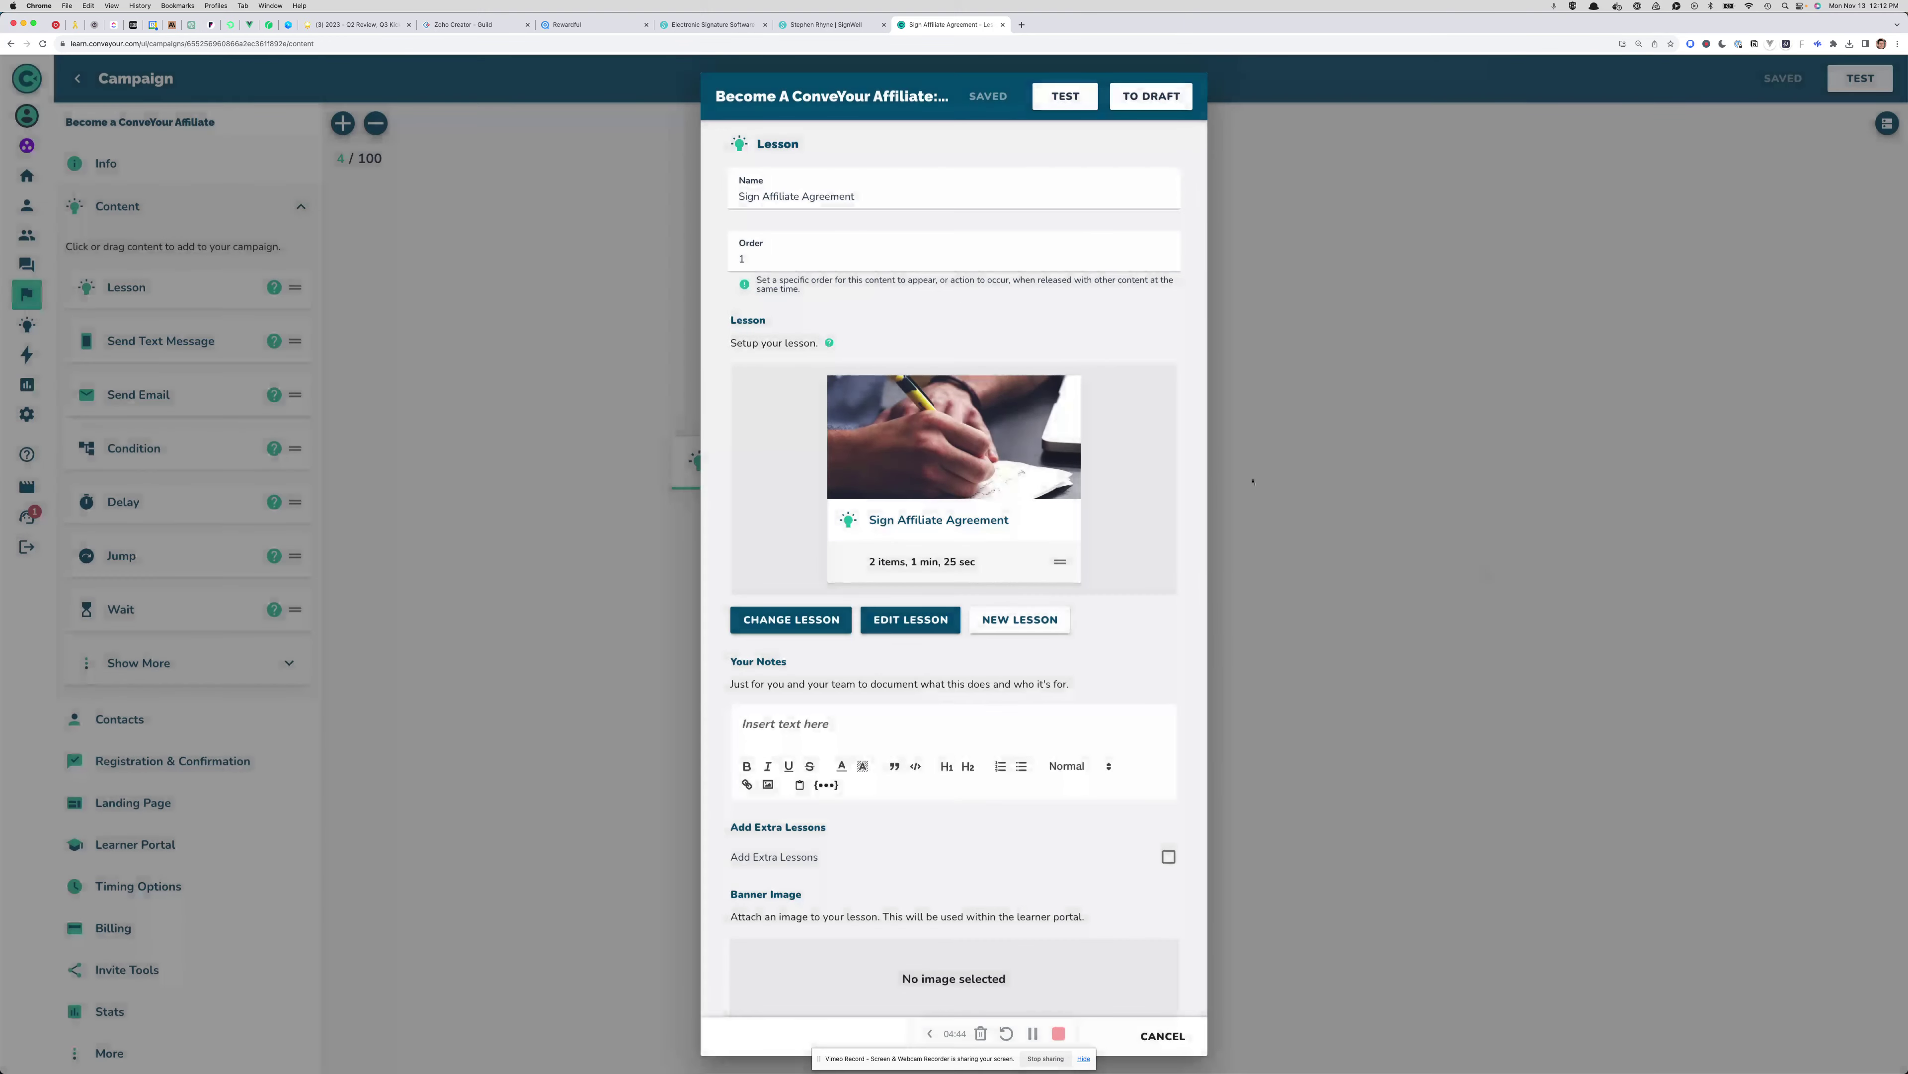
Cancel the lesson step settings to view the four-step campaign flow
{"action": "left_click", "coordinate": [1588, 434]}
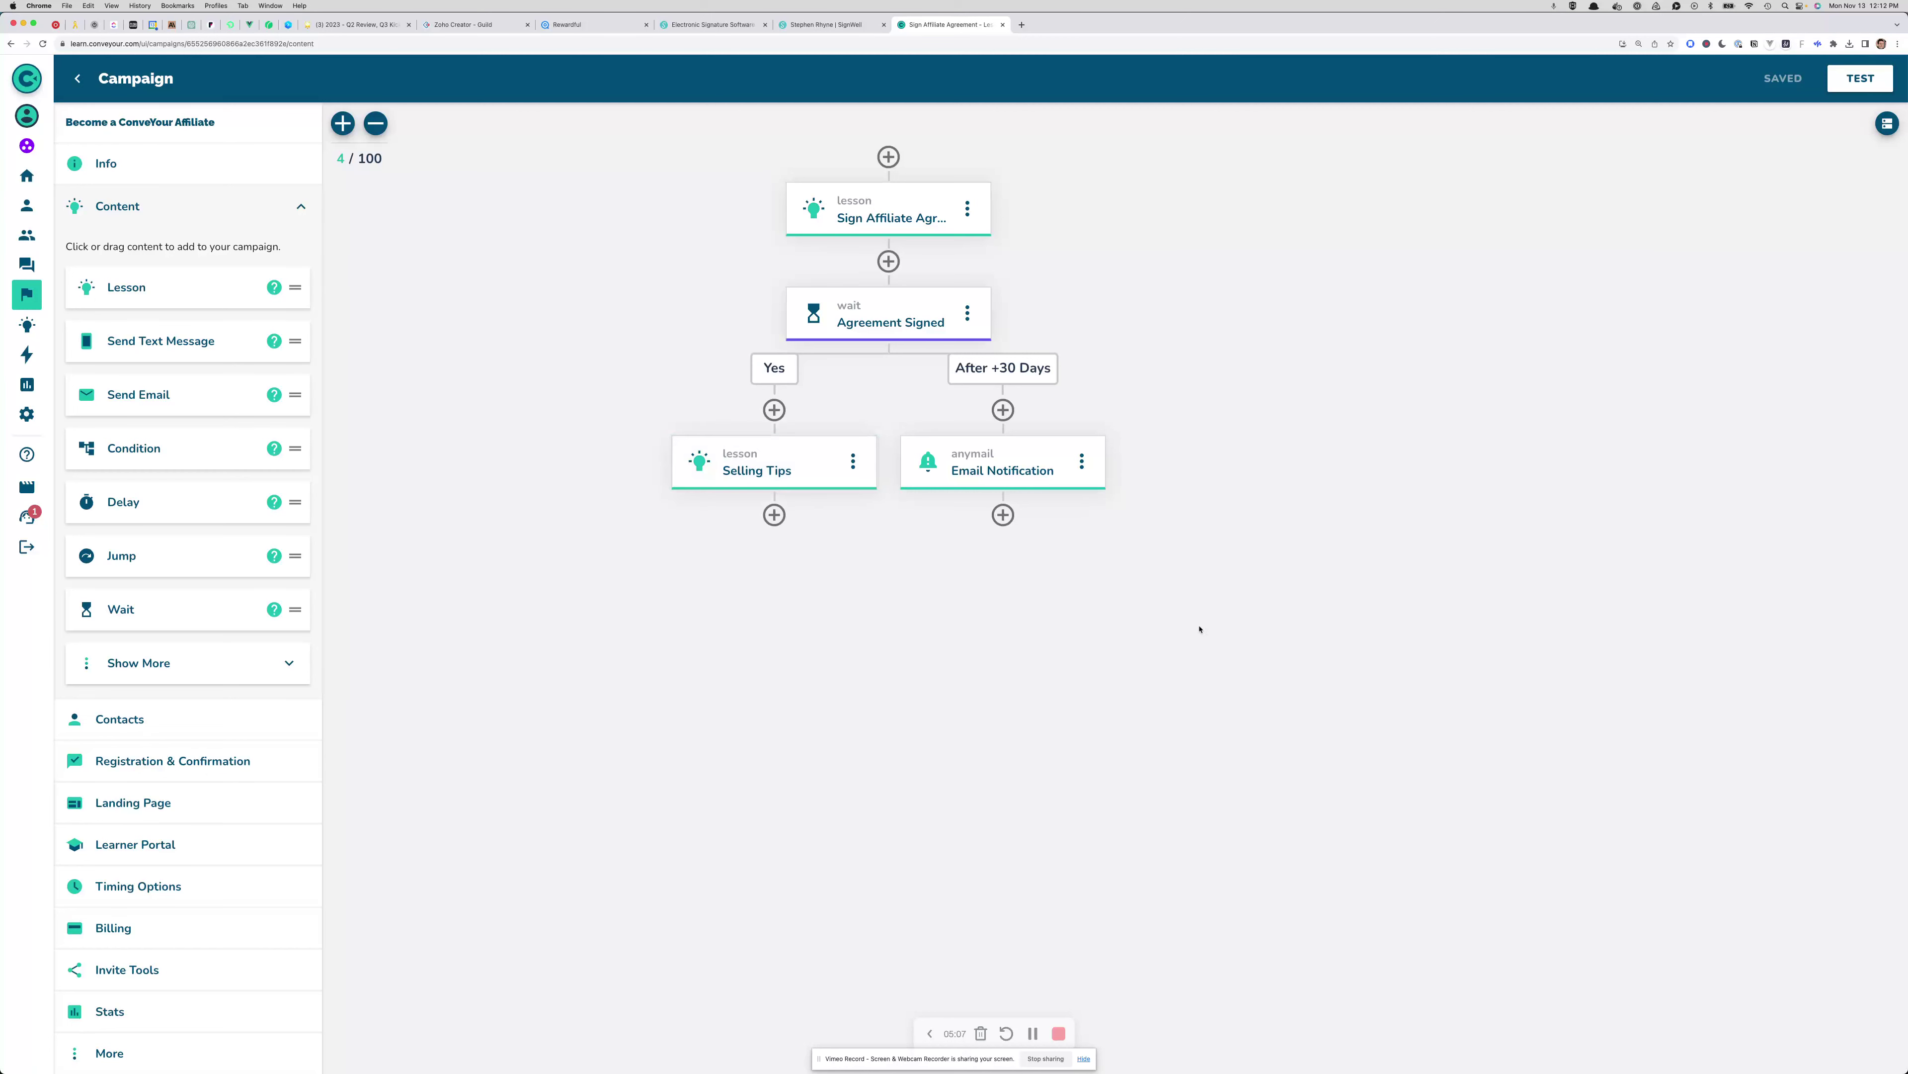
Test-run the Sign Affiliate Agreement lesson at Computer size and skip past the video
{"action": "left_click", "coordinate": [1859, 84]}
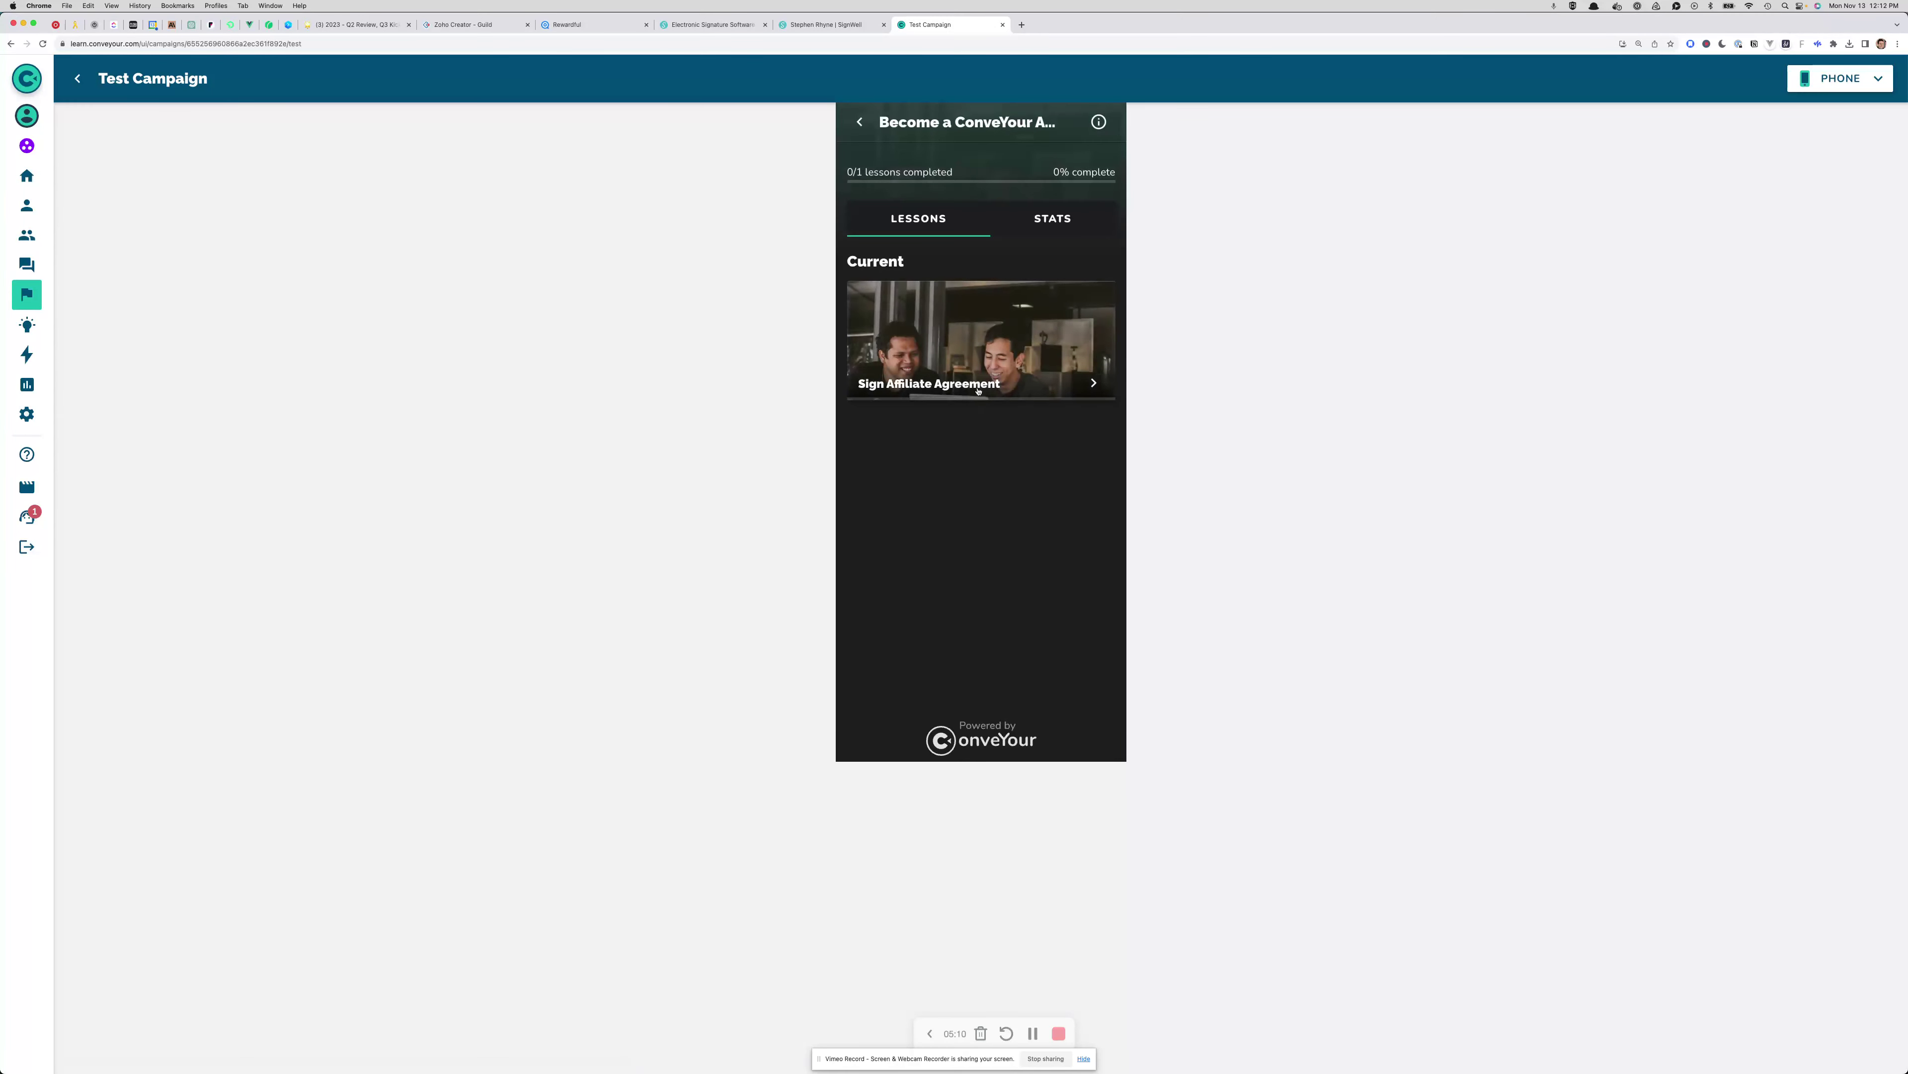
{"action": "left_click", "coordinate": [977, 345]}
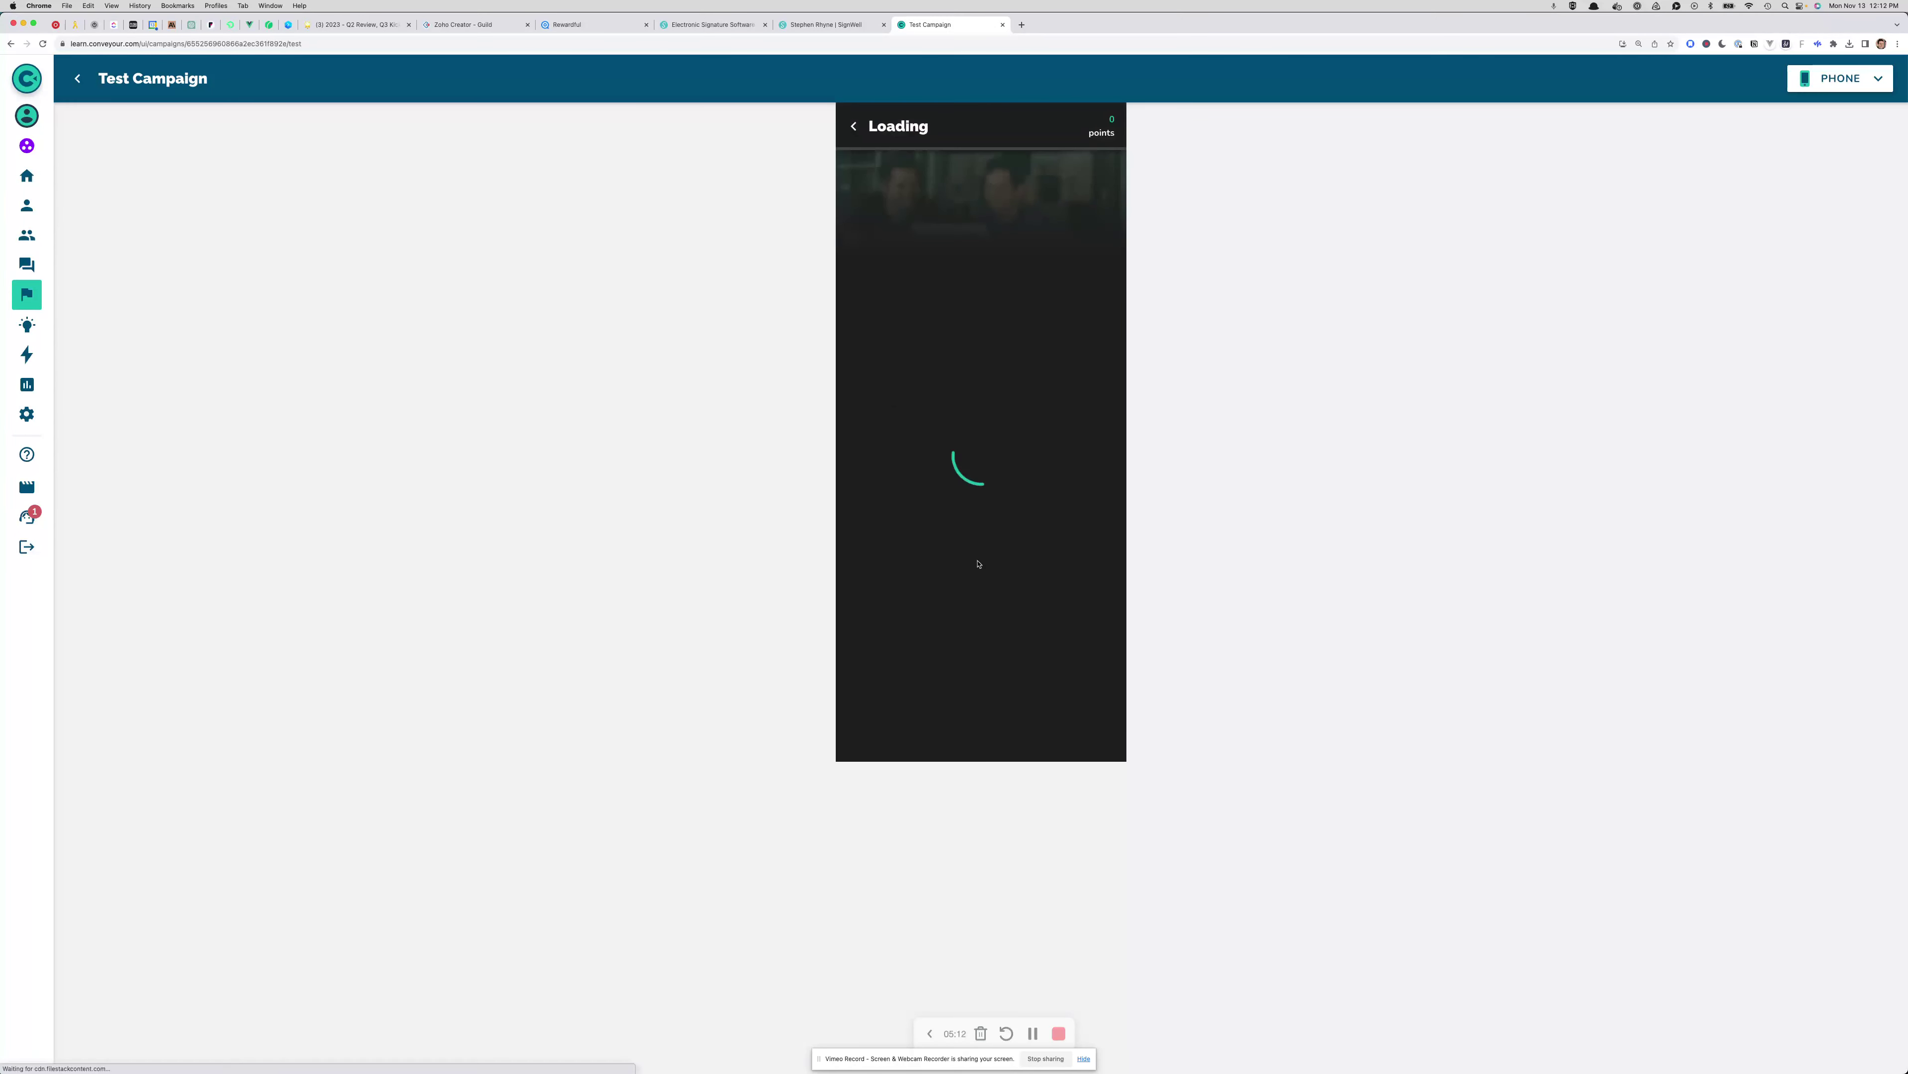
{"action": "left_click", "coordinate": [1844, 78]}
{"action": "left_click", "coordinate": [1837, 158]}
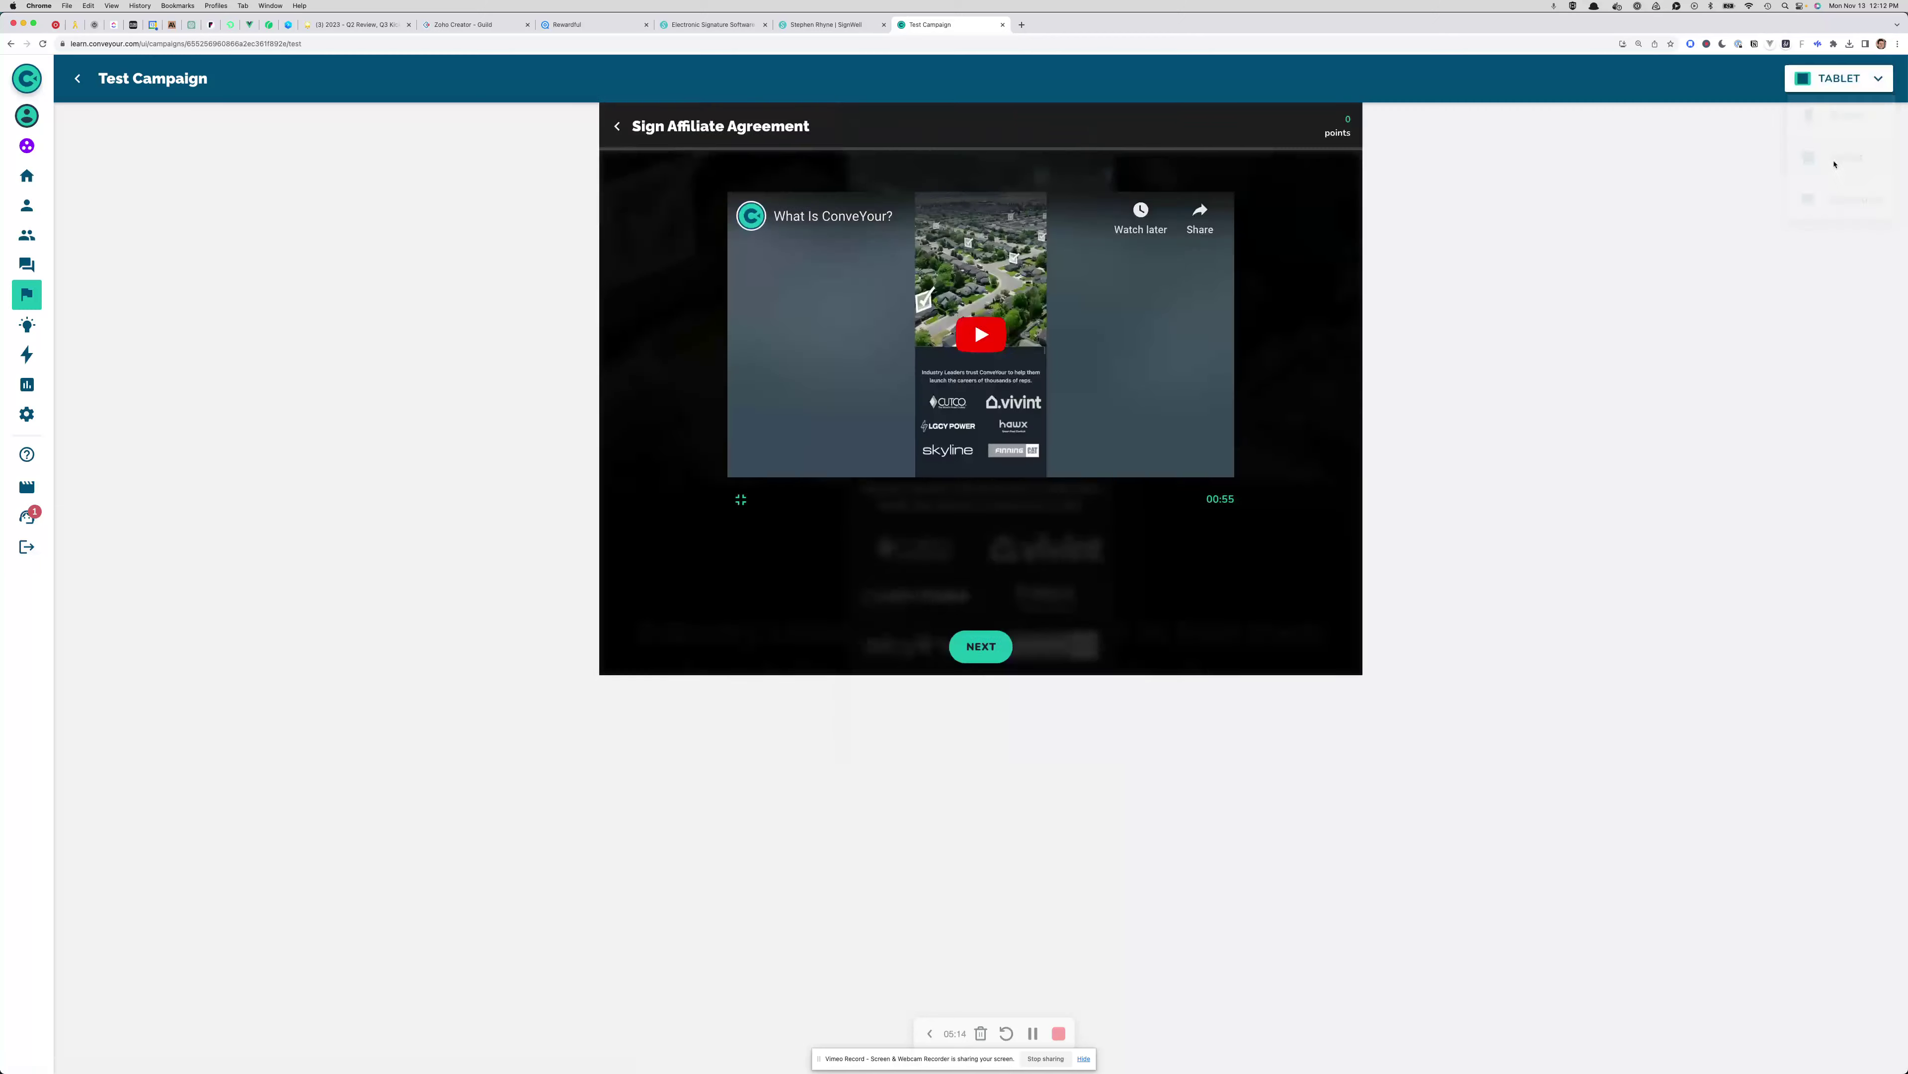
{"action": "left_click", "coordinate": [1839, 80]}
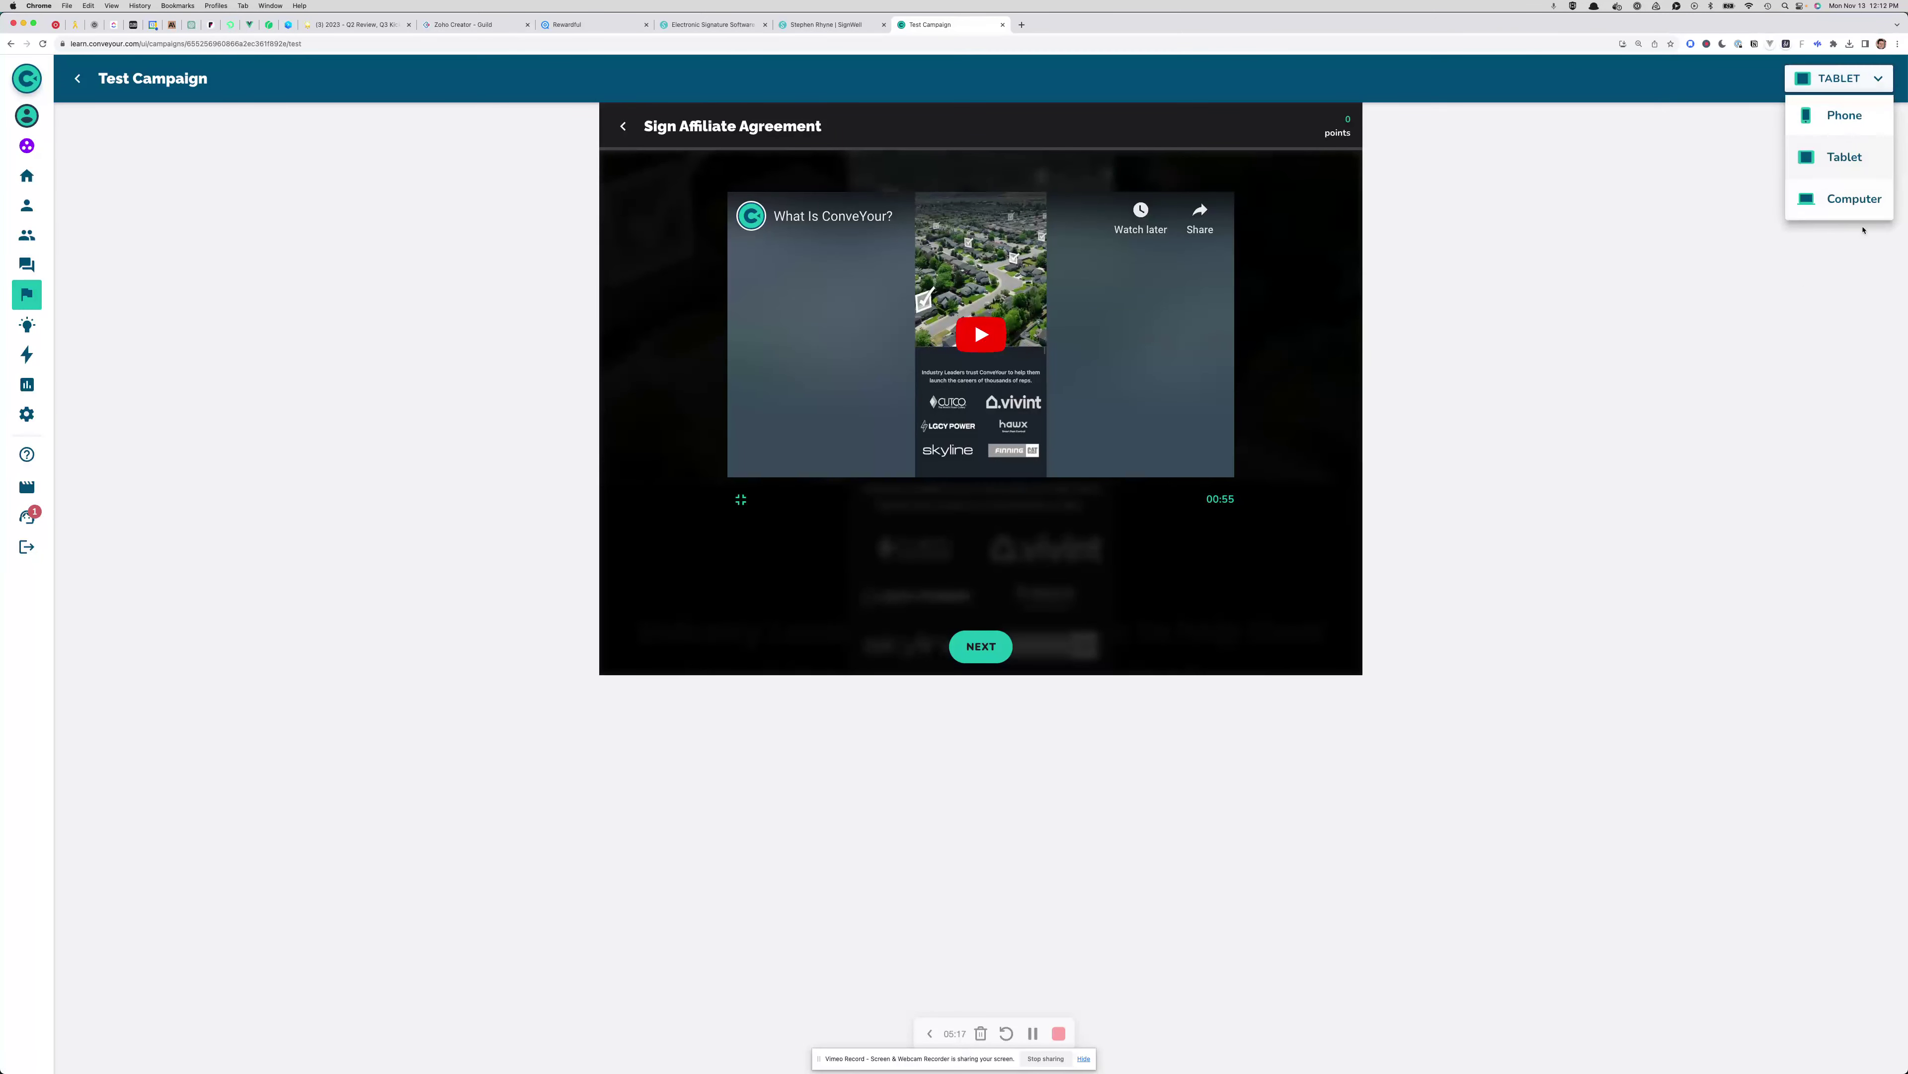
{"action": "left_click", "coordinate": [1850, 198]}
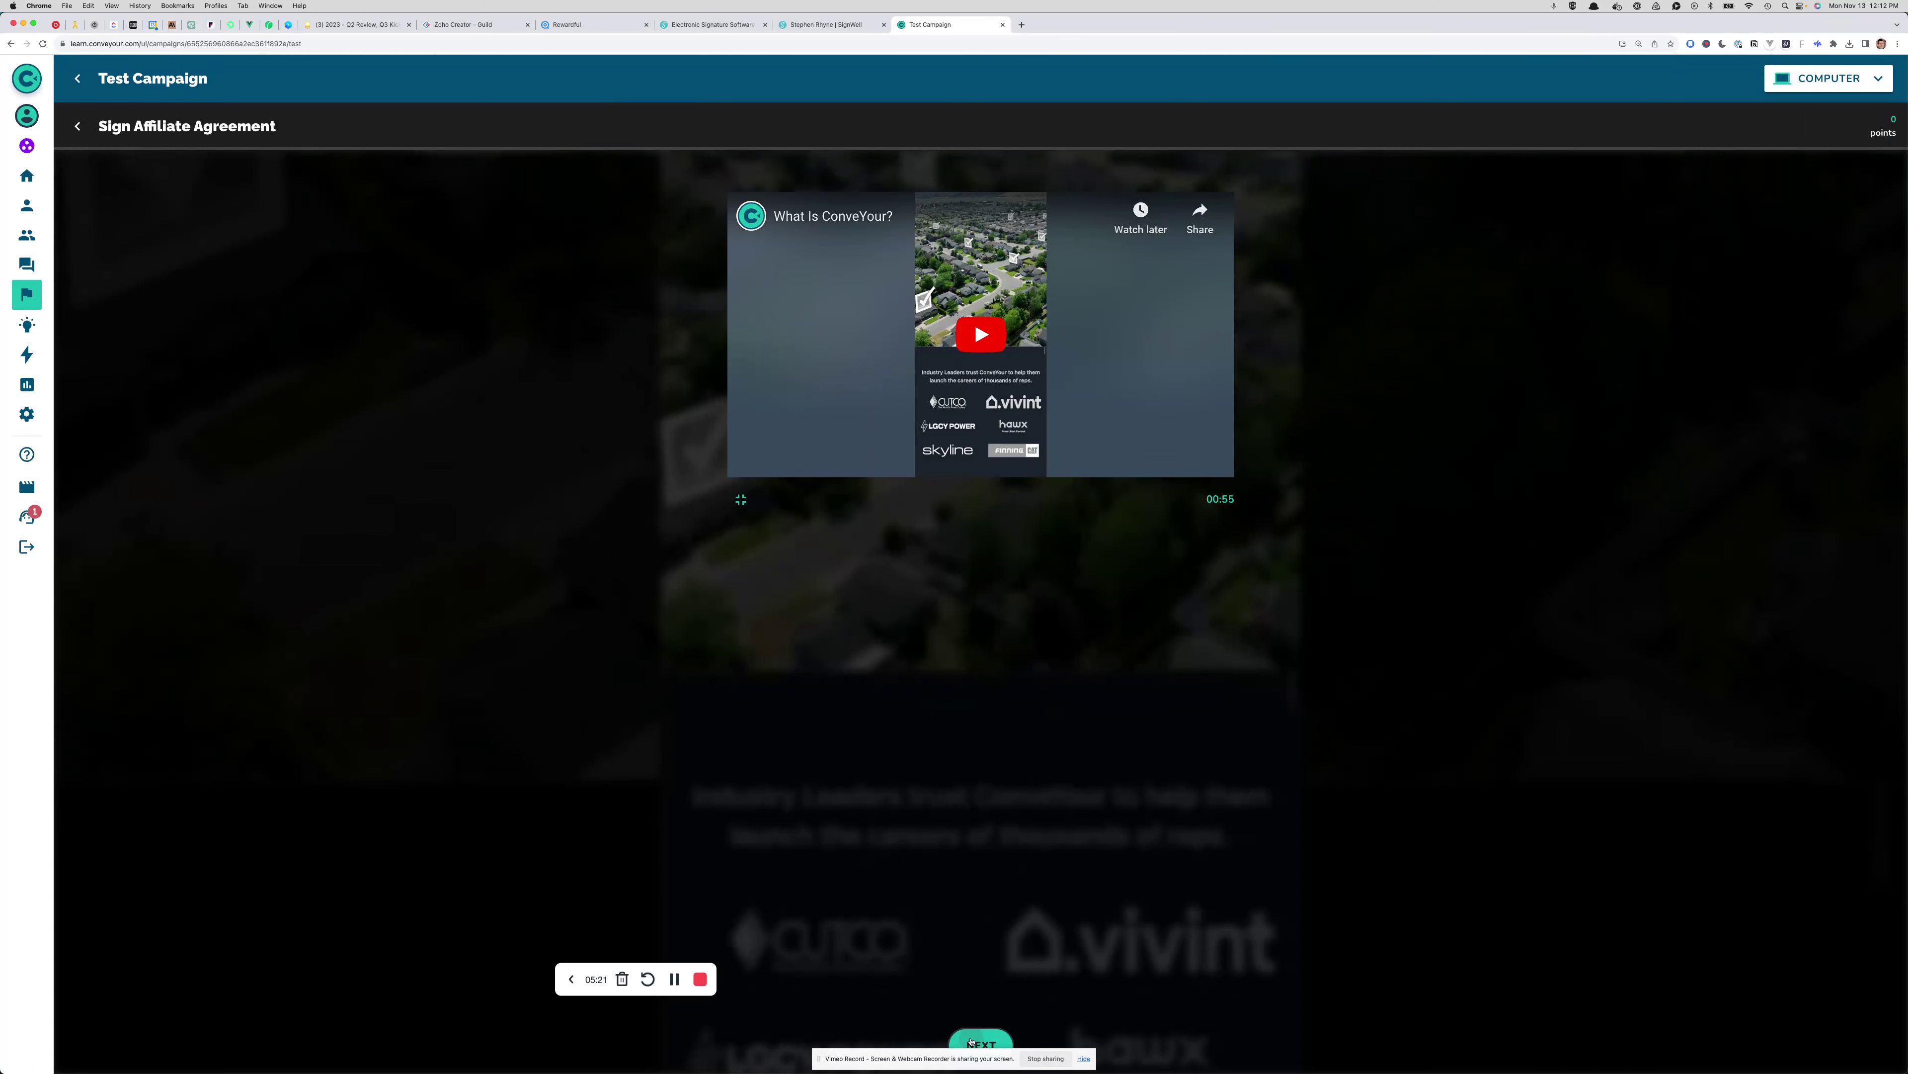
{"action": "left_click", "coordinate": [970, 1042]}
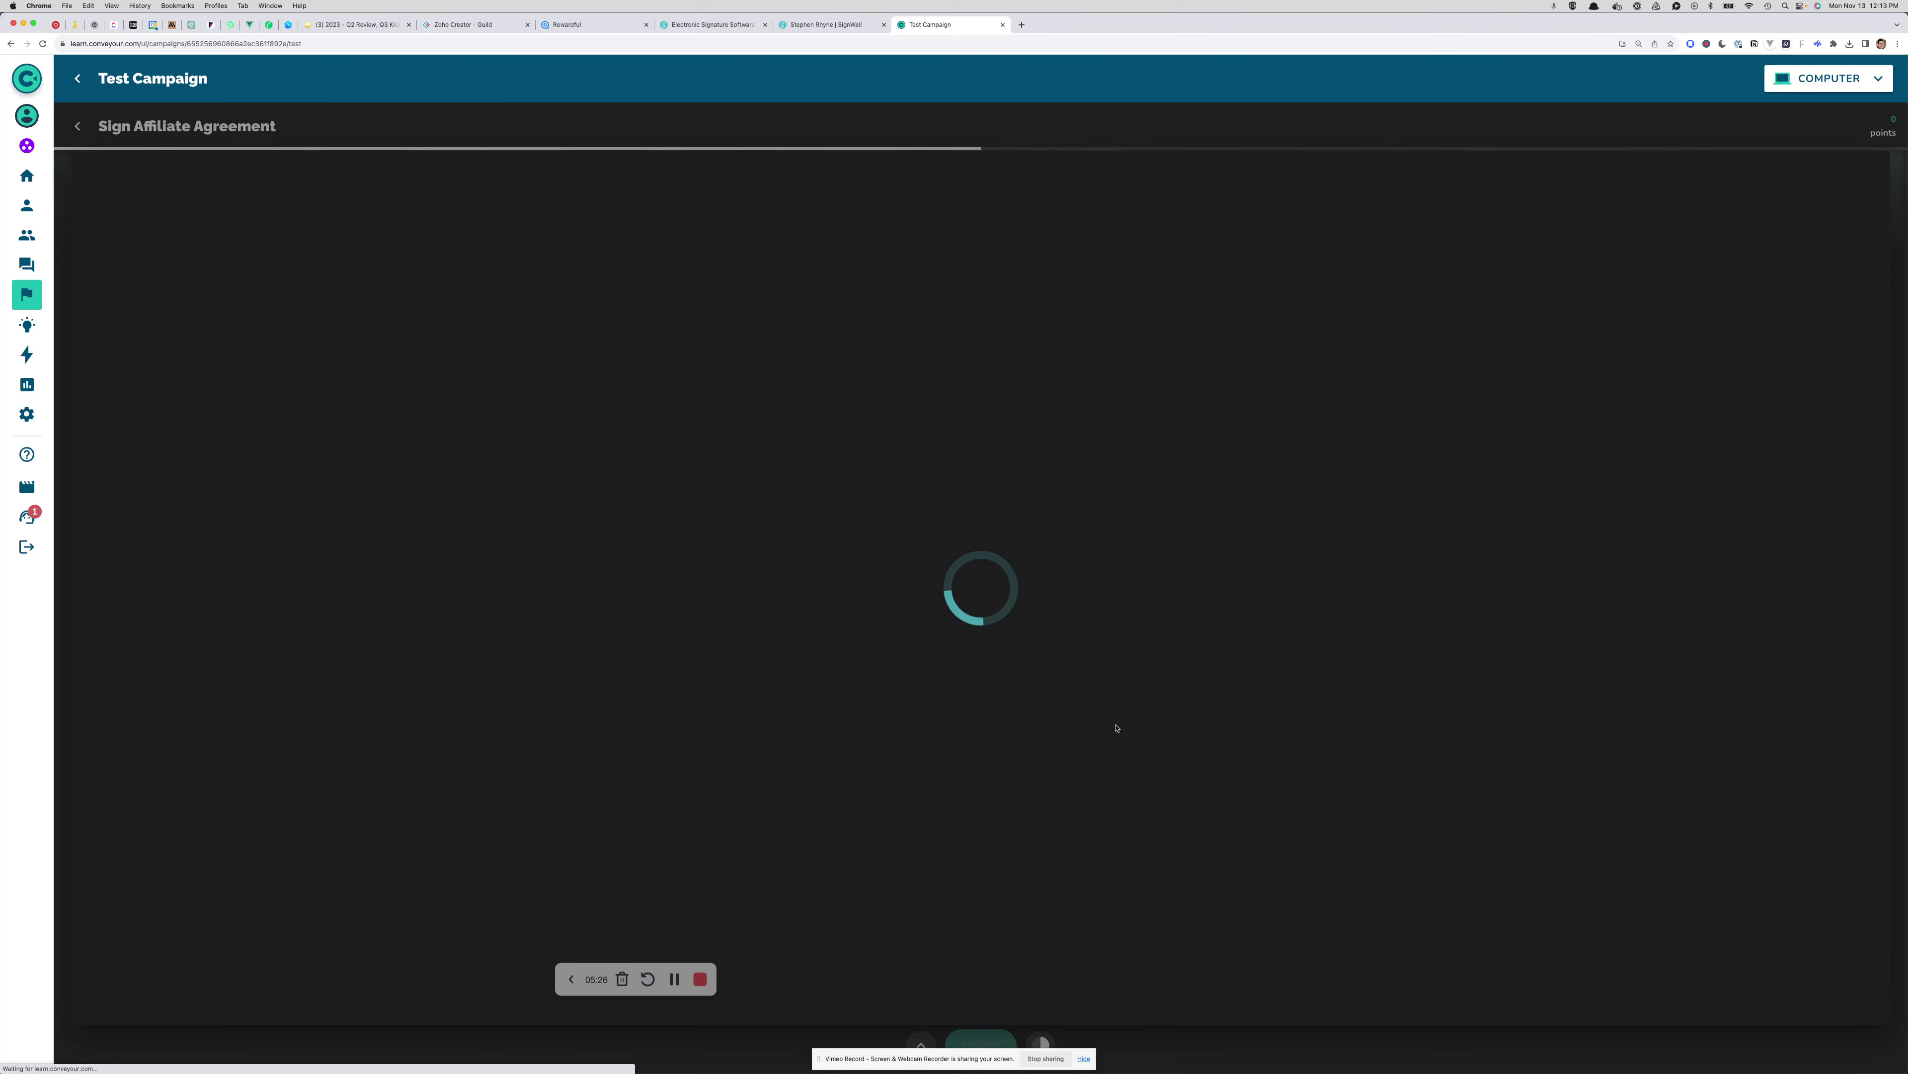
Sign the embedded agreement by saving the typed signature
{"action": "scroll", "coordinate": [987, 623], "scroll_direction": "down", "scroll_amount": 15}
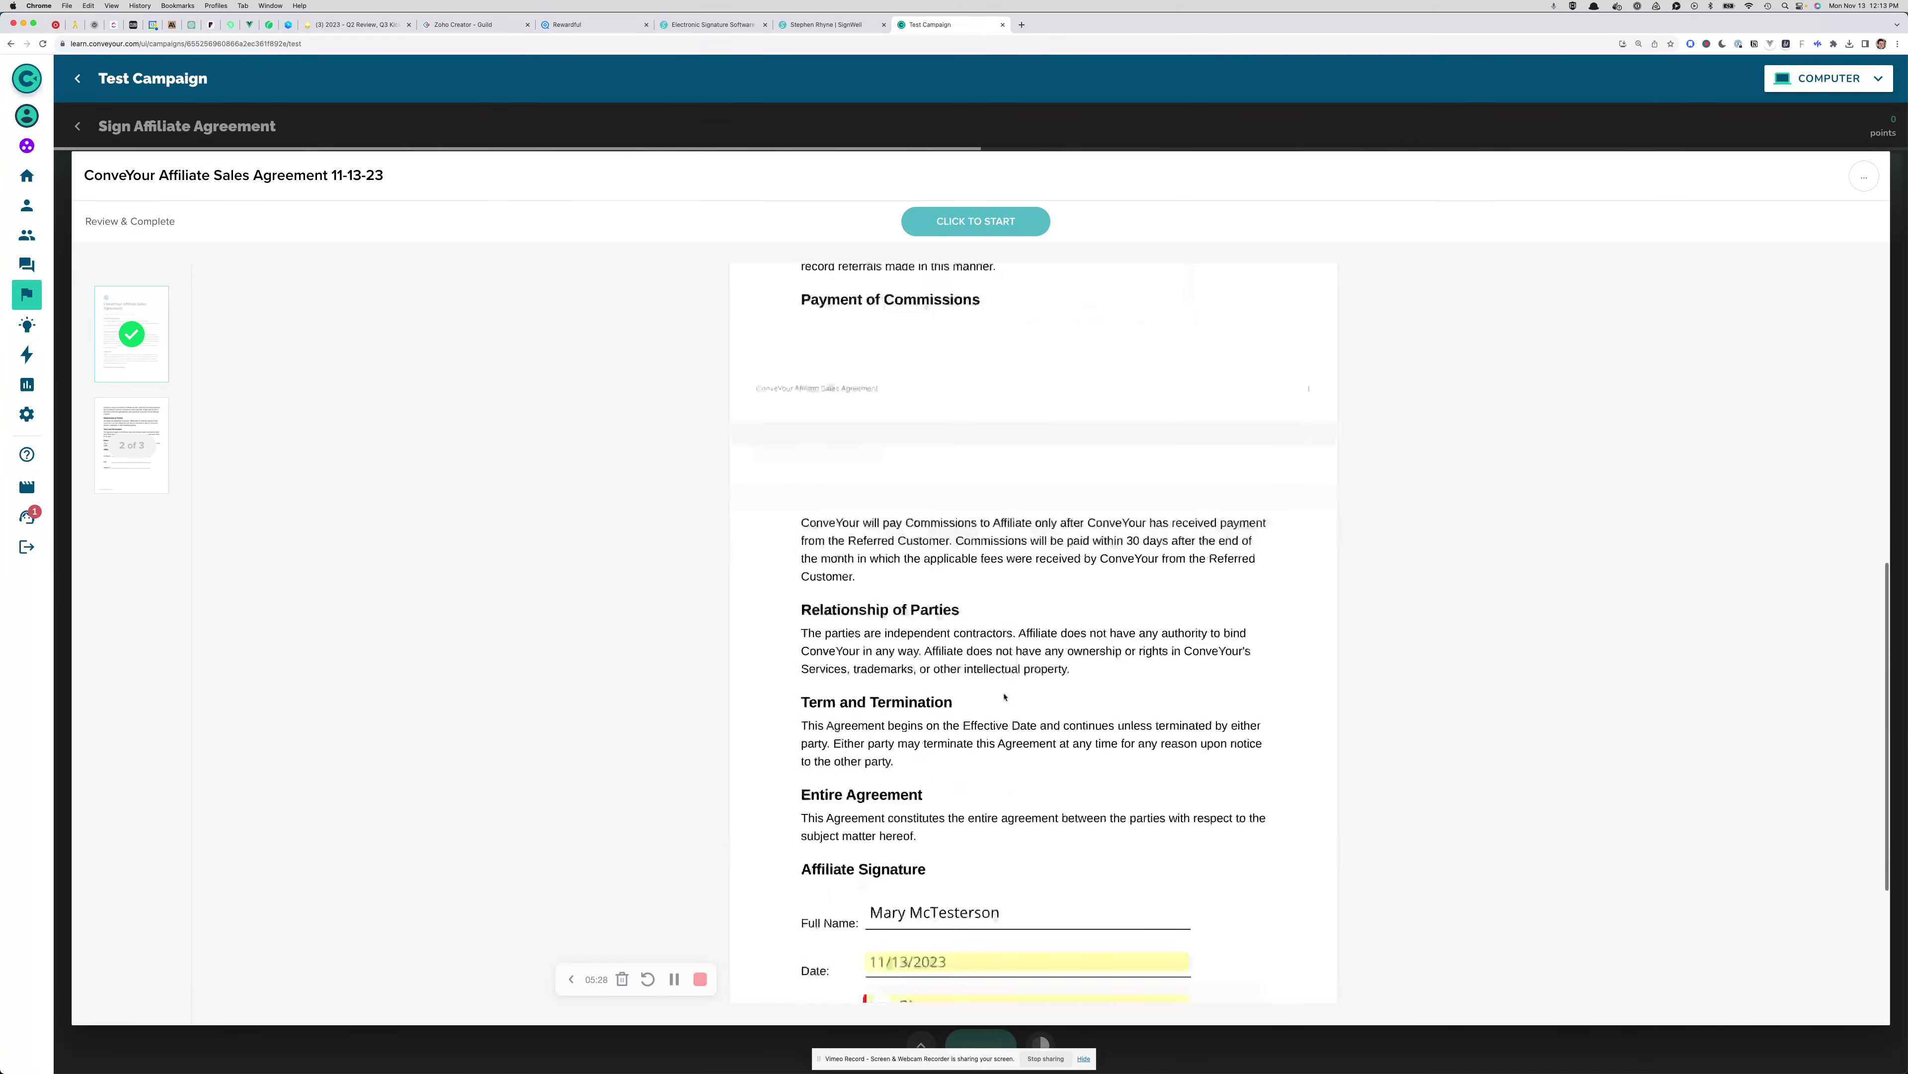
{"action": "left_click", "coordinate": [912, 758]}
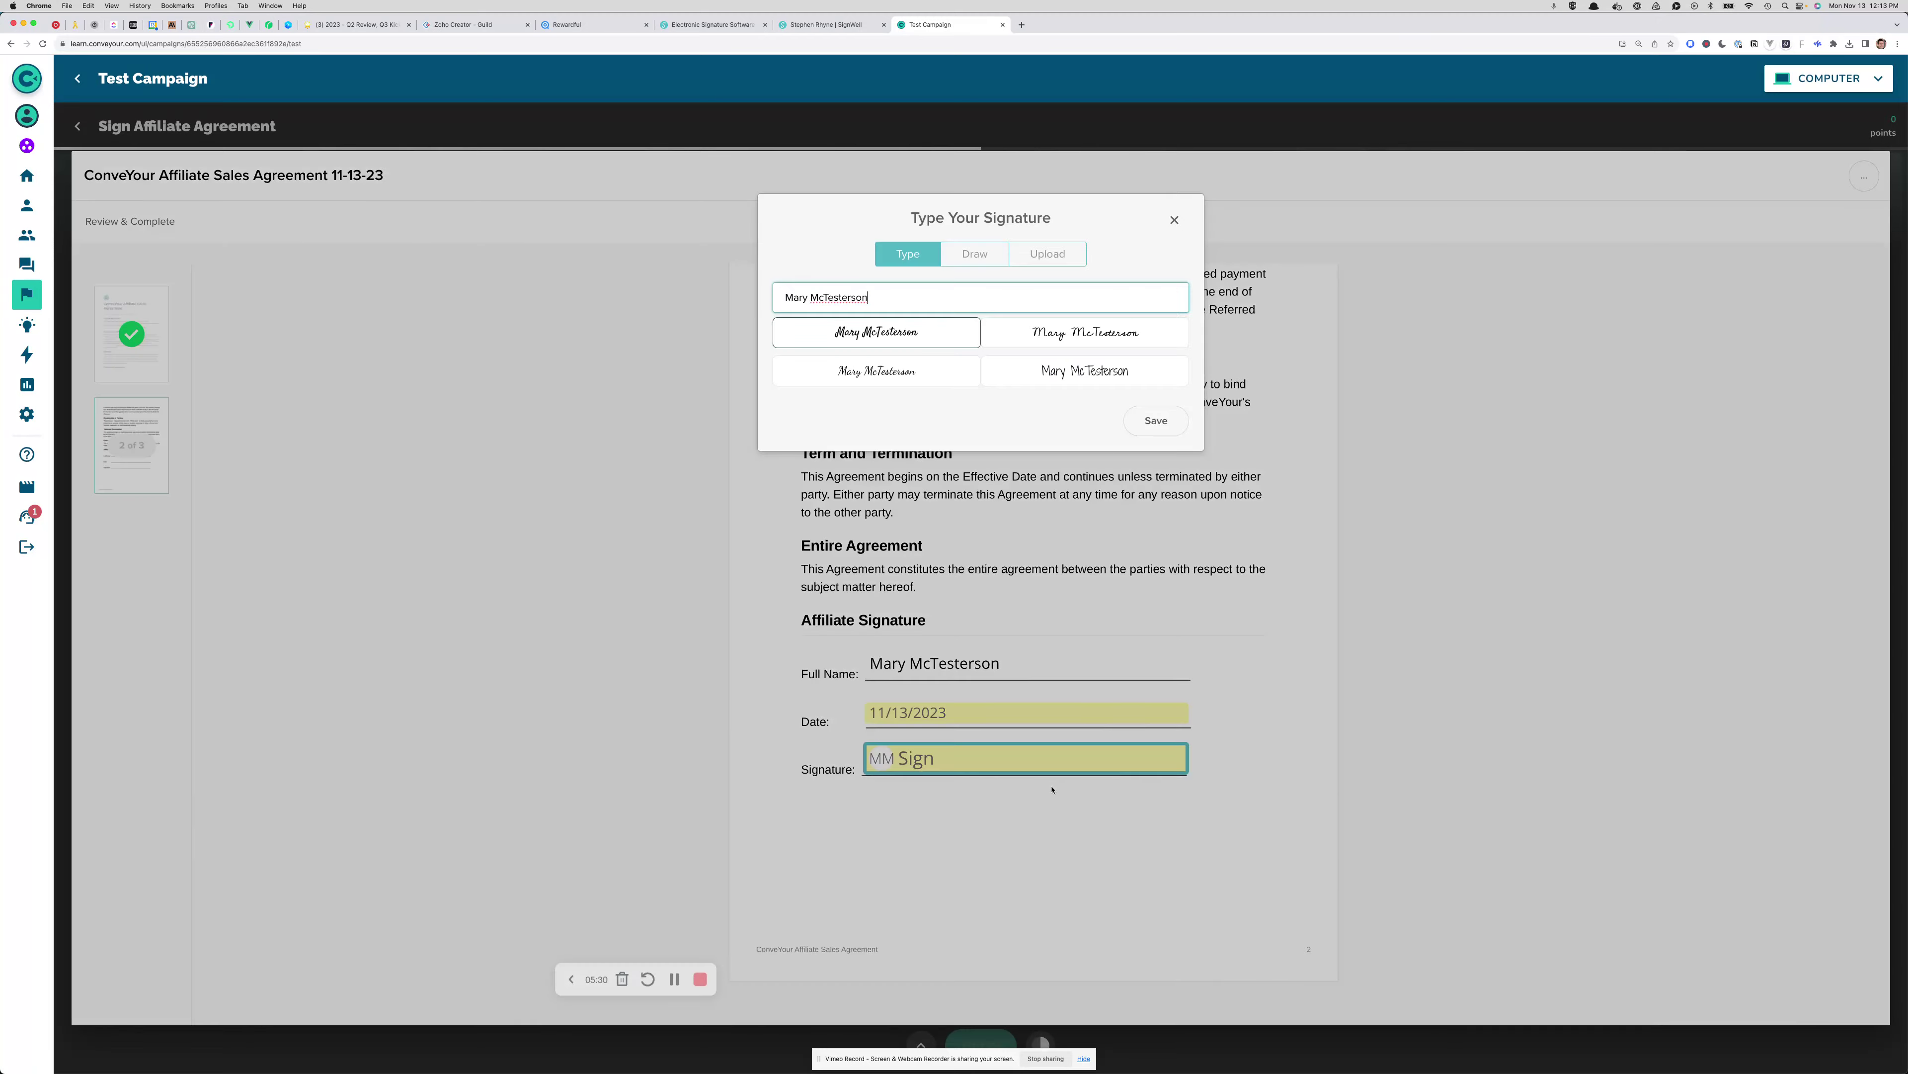
{"action": "left_click", "coordinate": [1155, 421]}
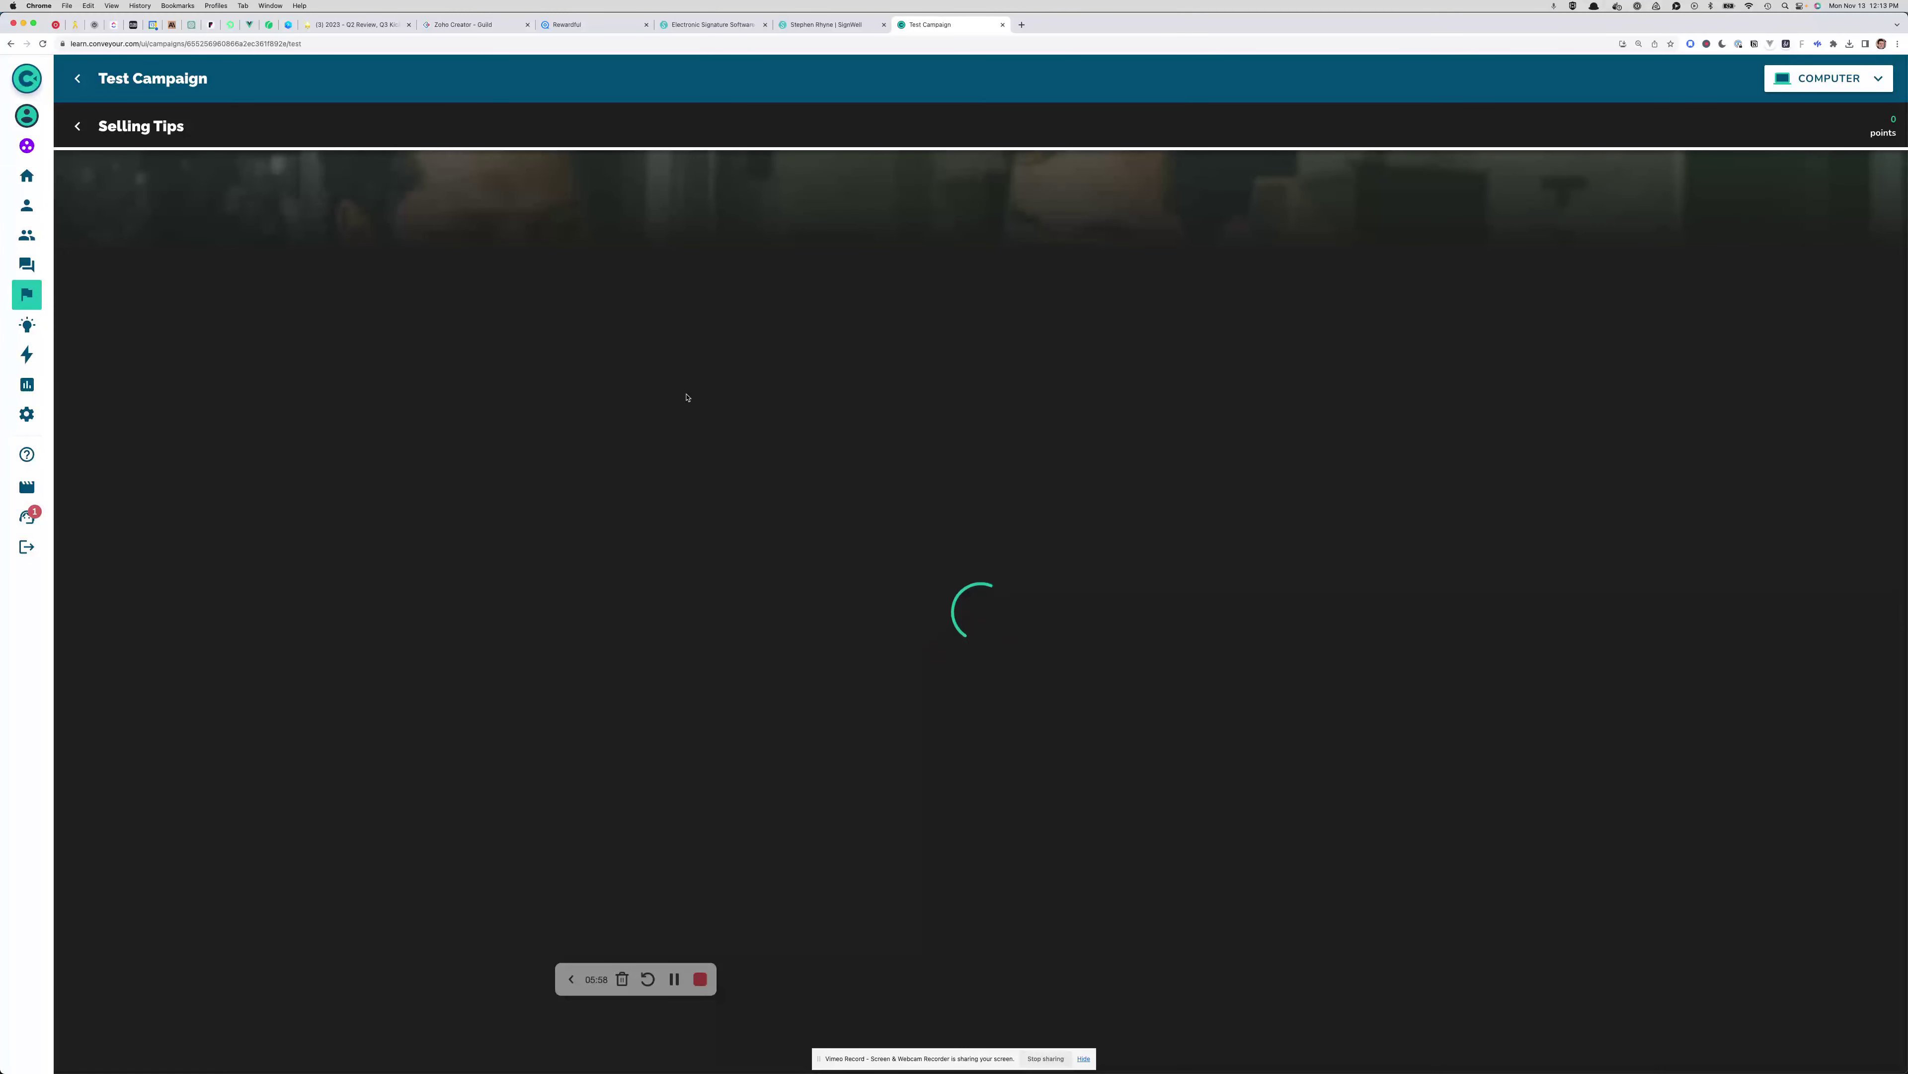
Exit the test preview back to the Become a ConveYour Affiliate campaign's four-step flow
{"action": "left_click", "coordinate": [66, 83]}
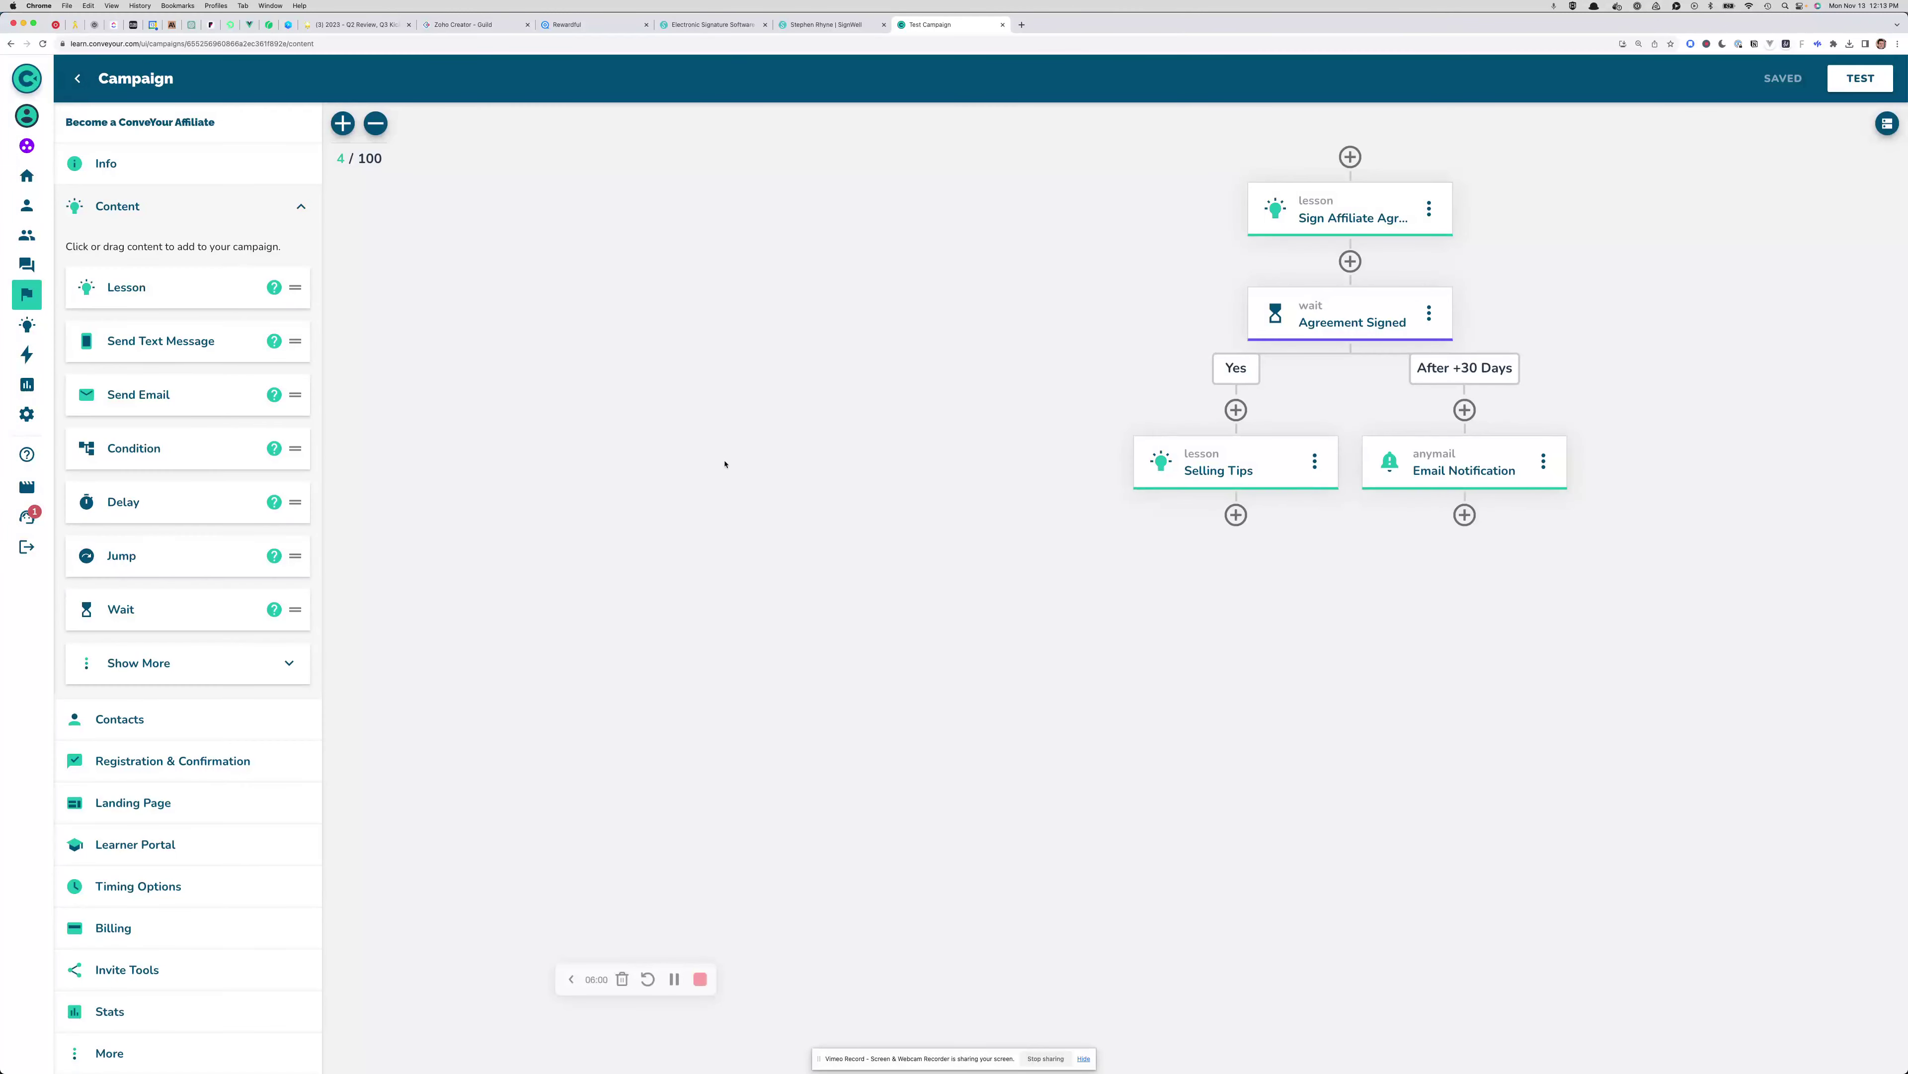